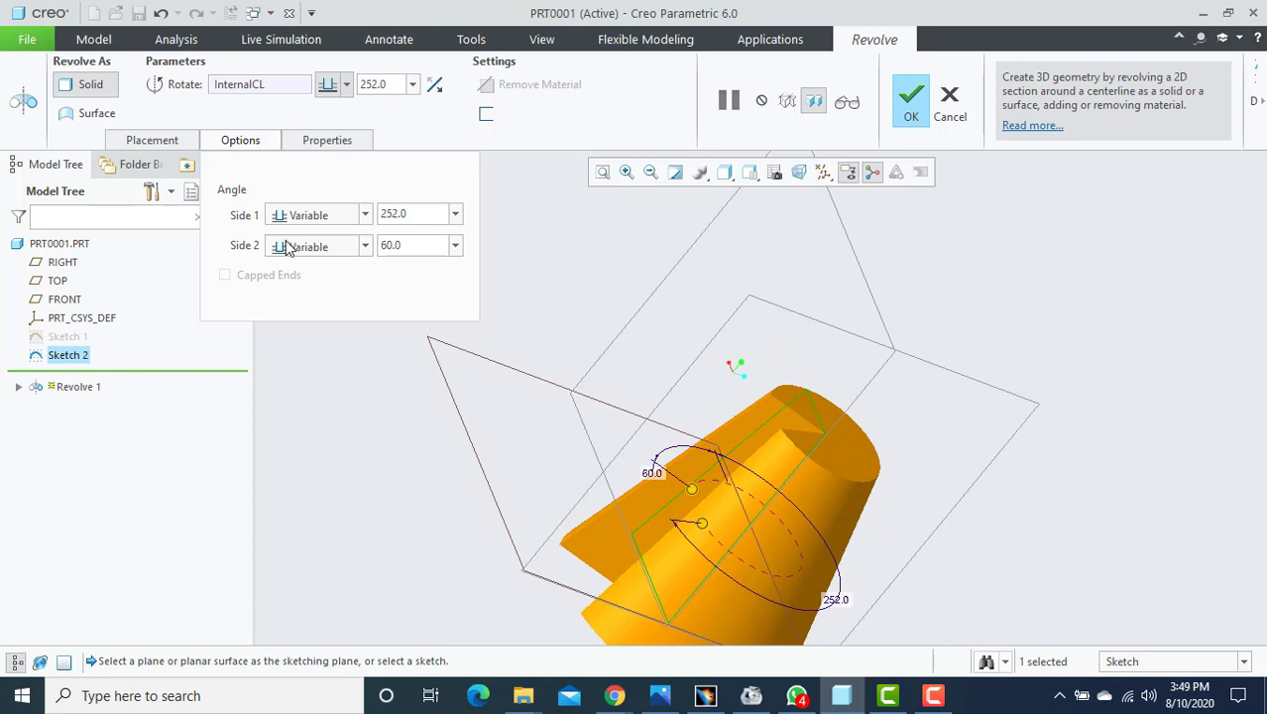
Change the revolve from a solid to a surface and accept the feature.
click(97, 113)
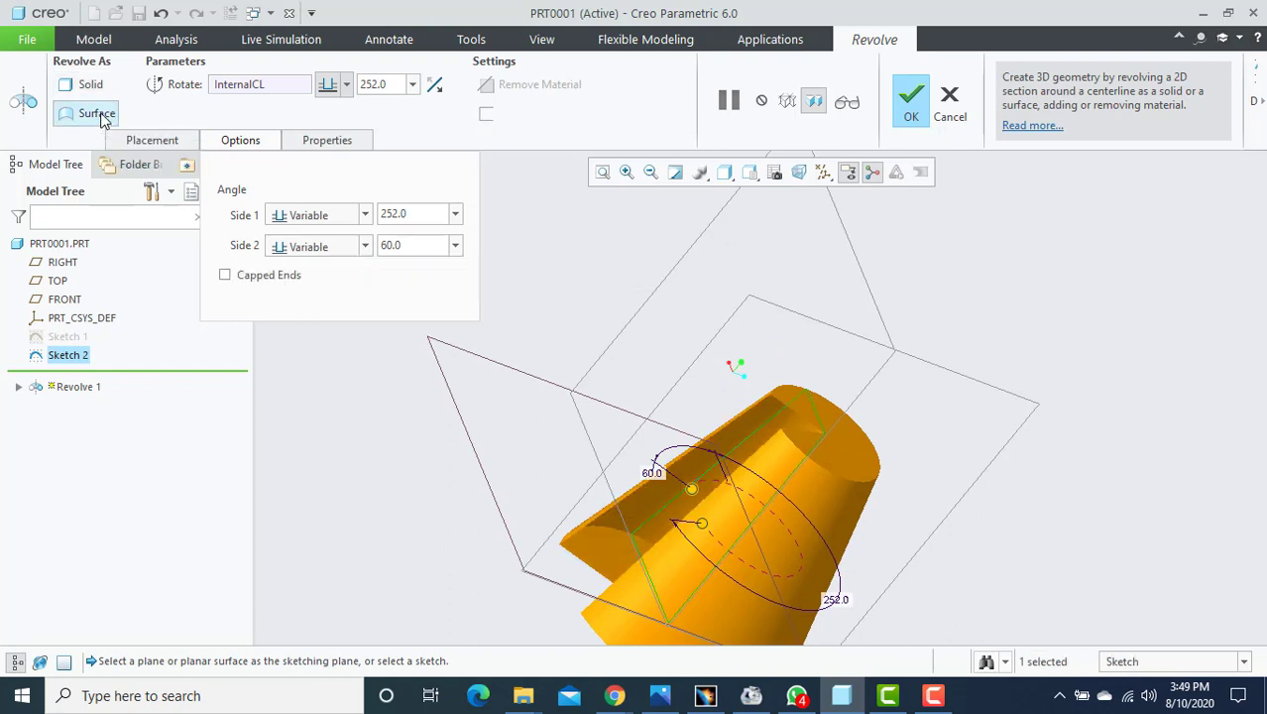
middle_drag(657, 386, 779, 220)
click(910, 99)
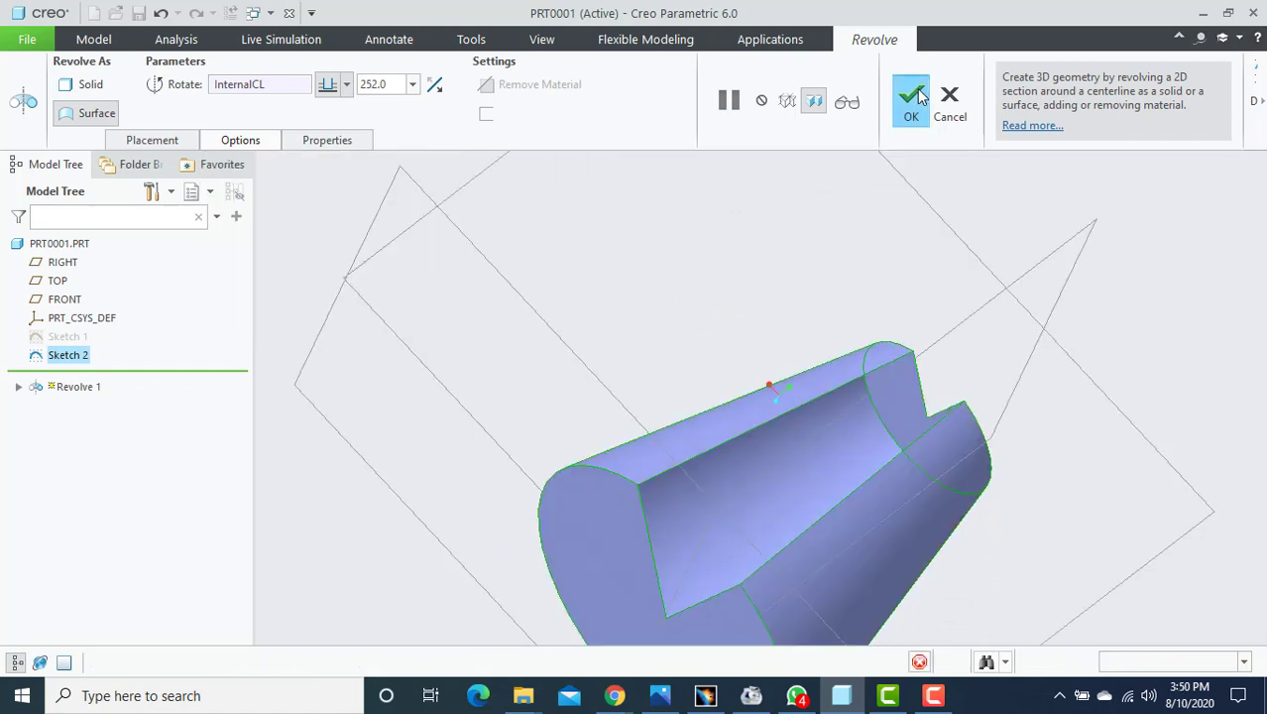
Redefine the revolved surface, enable capped ends to inspect them, and switch them off again before accepting.
middle_drag(687, 394, 122, 453)
right_click(87, 389)
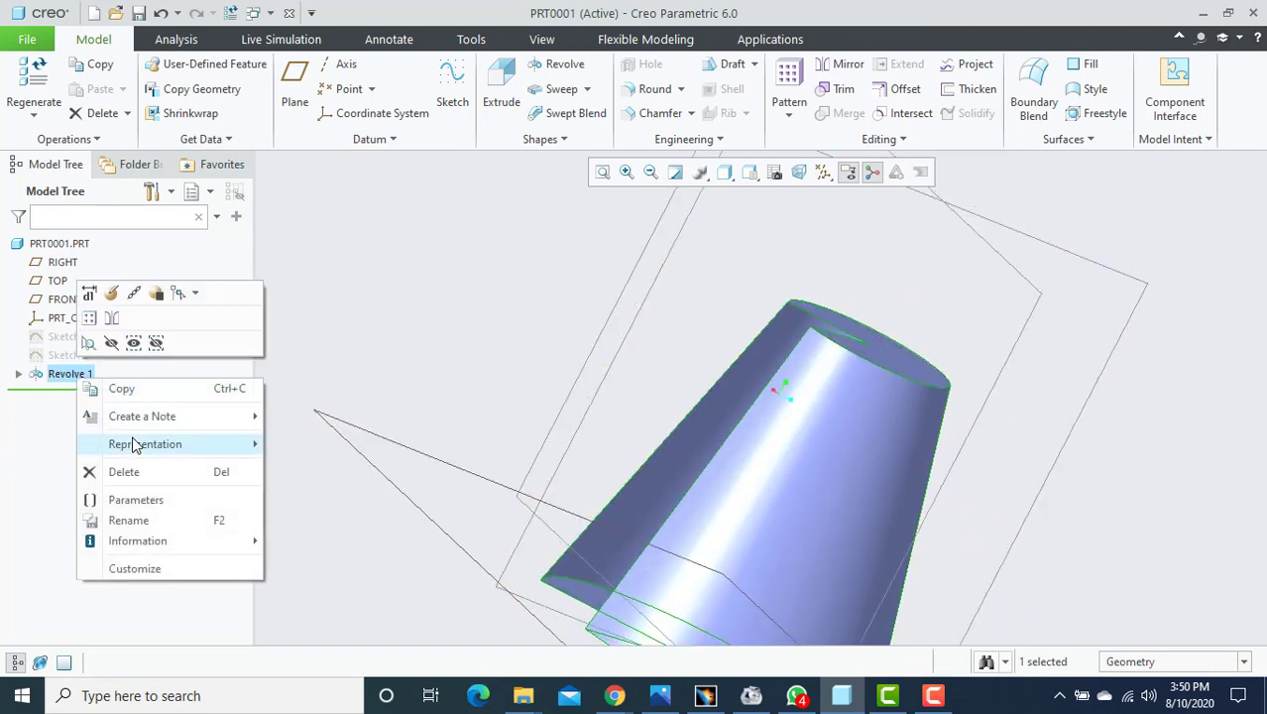
click(125, 296)
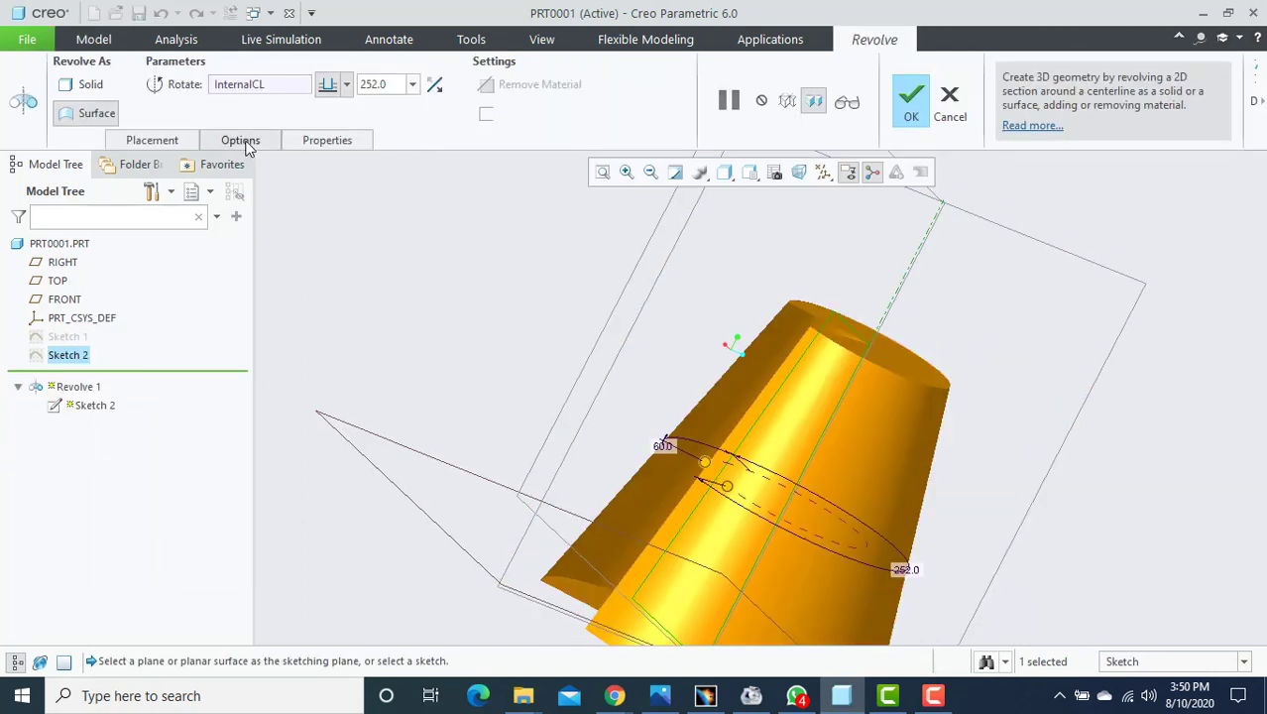
click(244, 142)
click(225, 275)
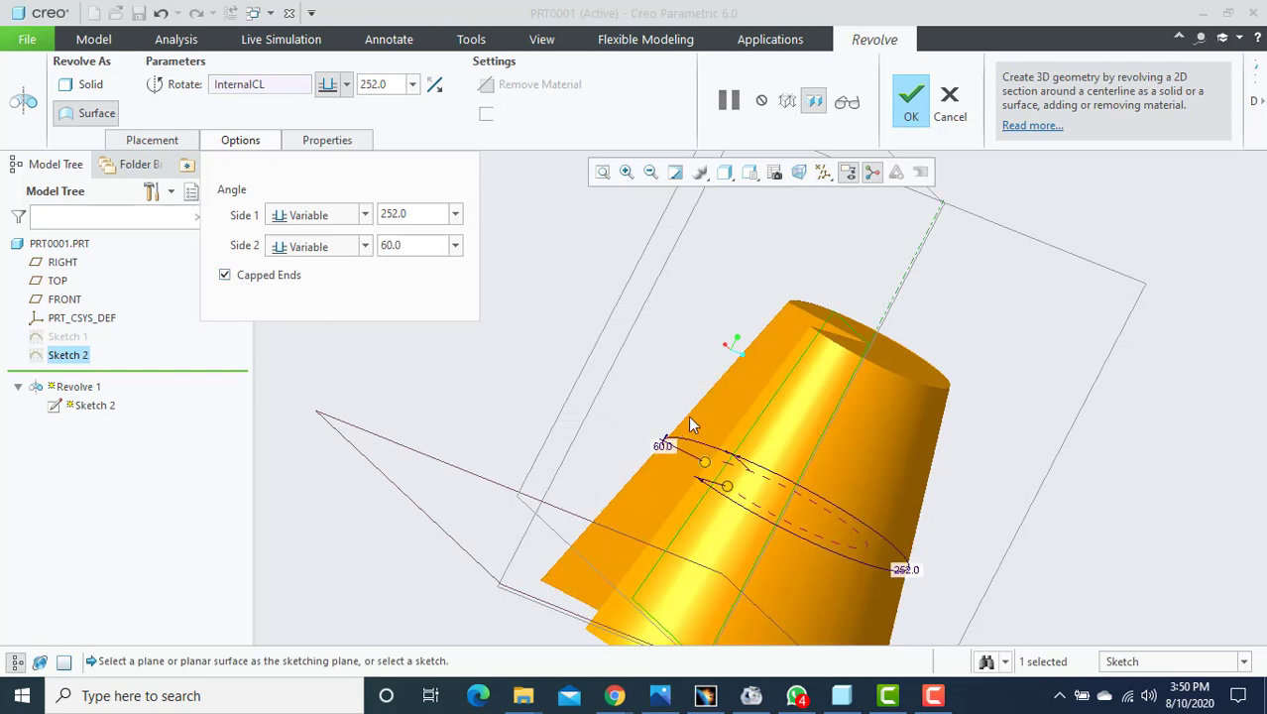
middle_drag(687, 422, 873, 406)
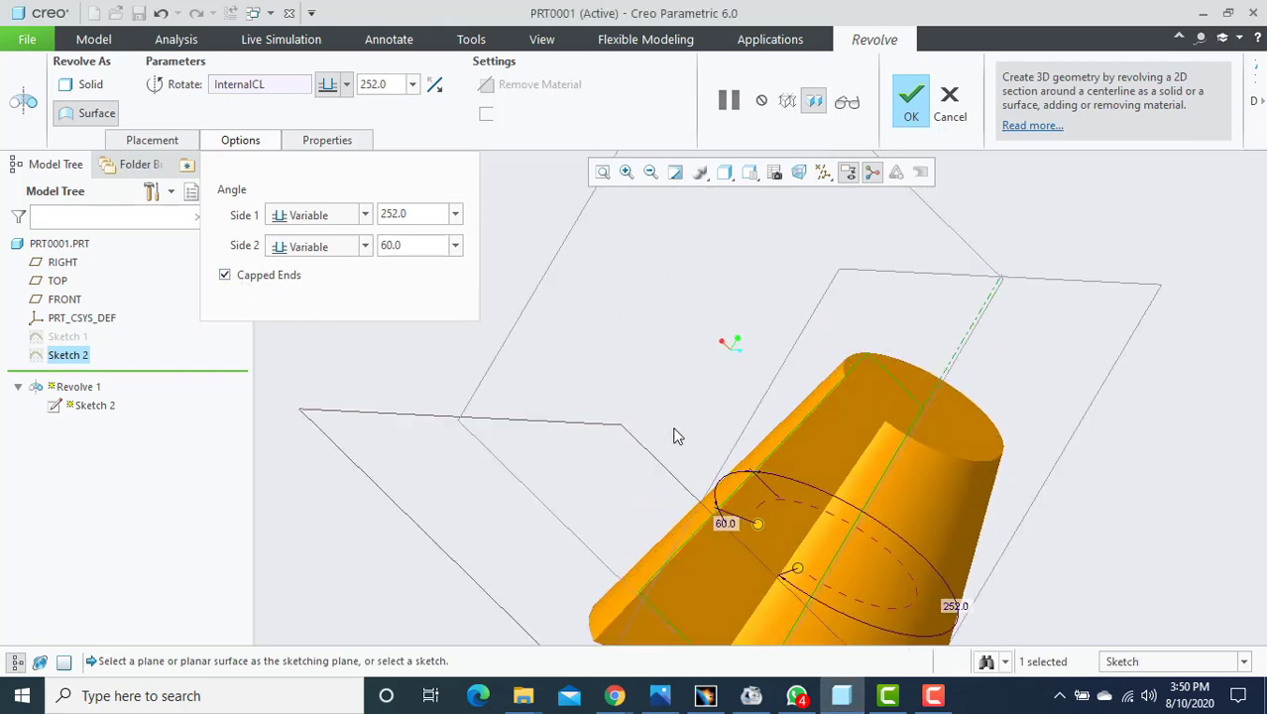
middle_drag(673, 436, 693, 481)
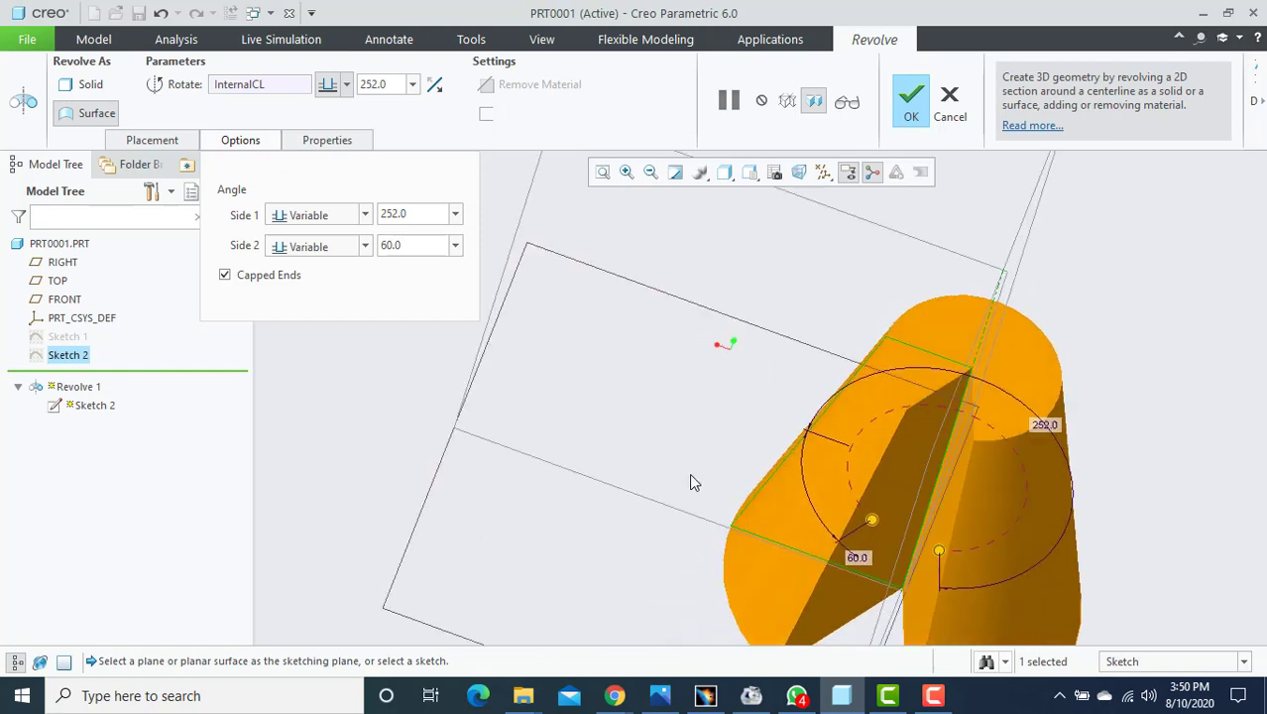
middle_drag(1003, 406, 944, 408)
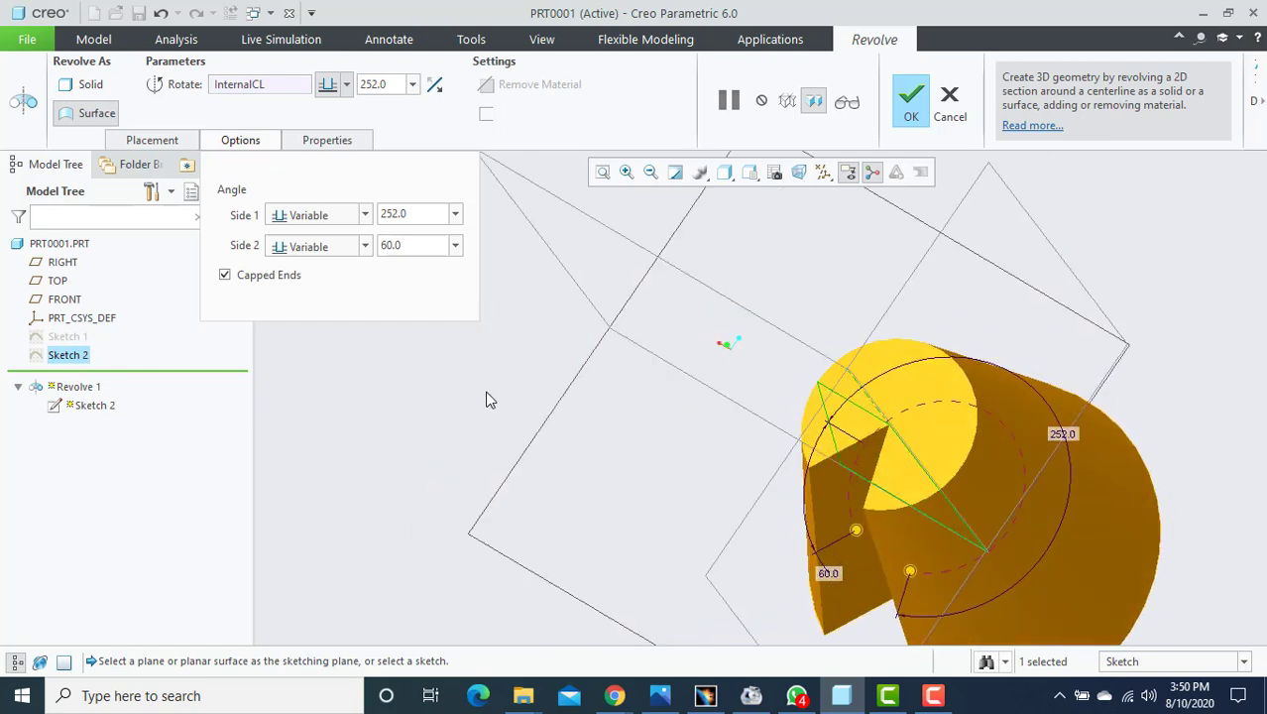
middle_drag(501, 397, 389, 337)
click(225, 275)
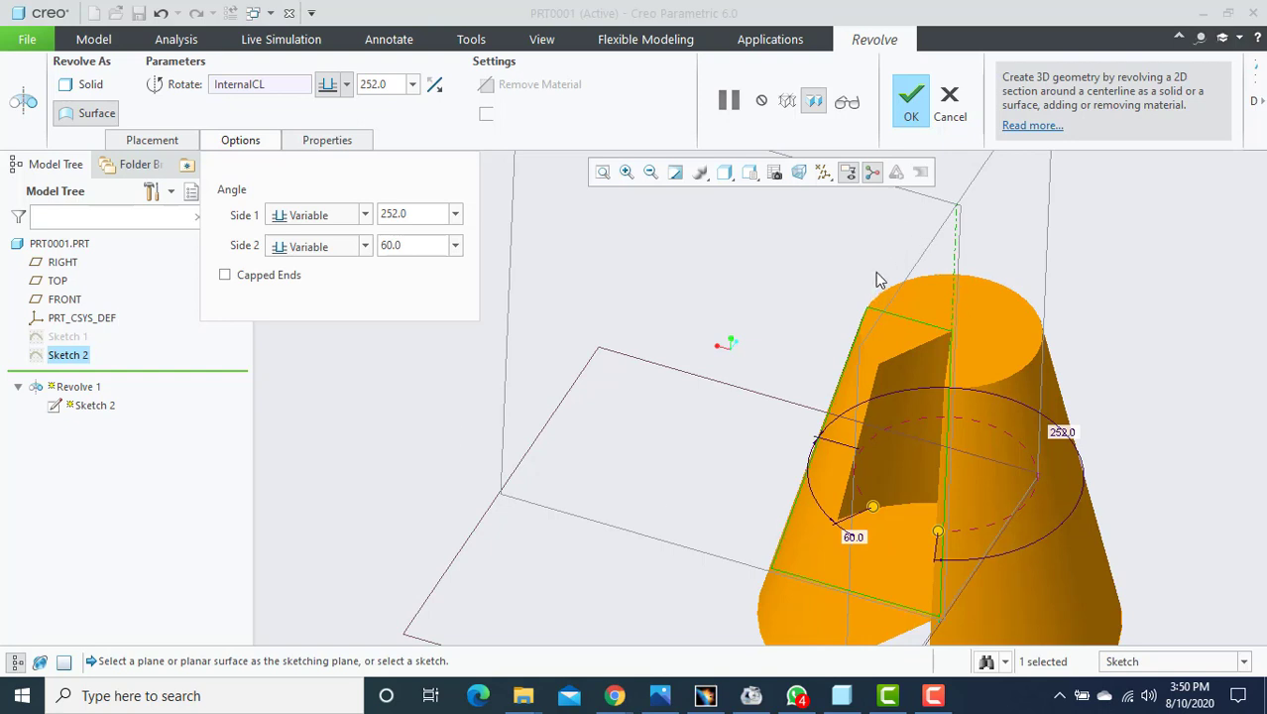
click(912, 111)
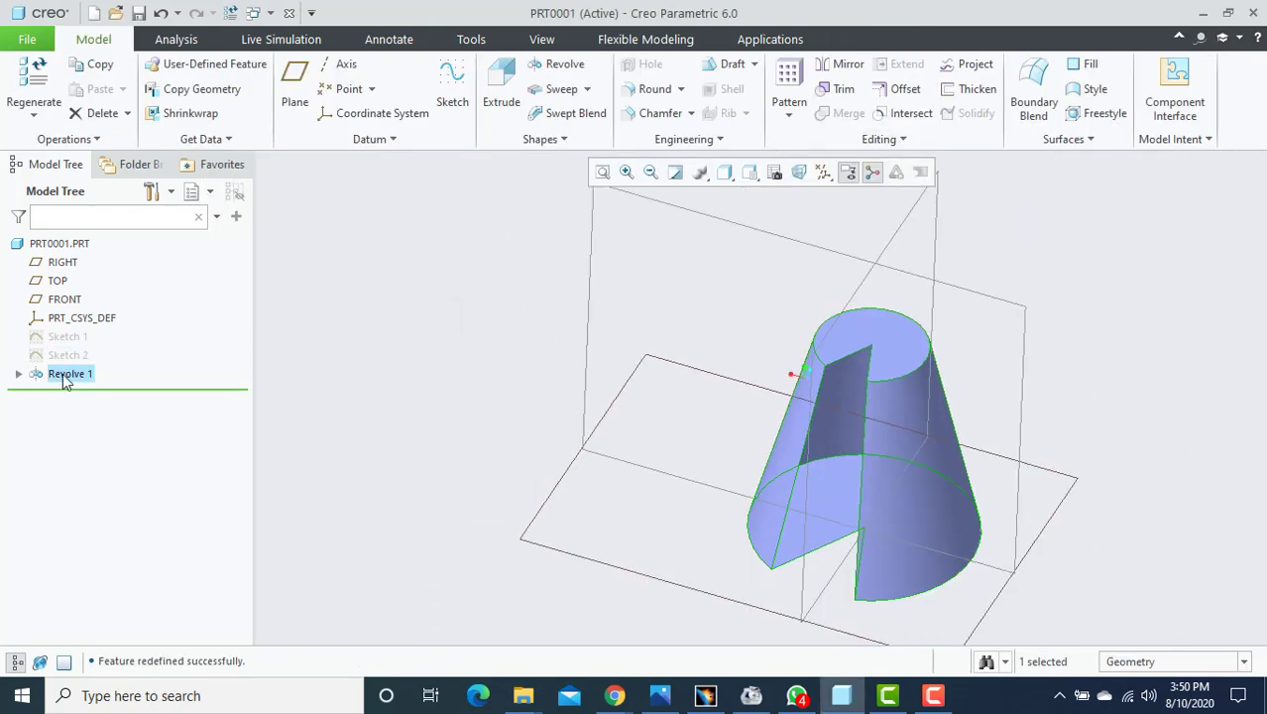
Delete the revolve feature from the part.
right_click(65, 382)
click(99, 468)
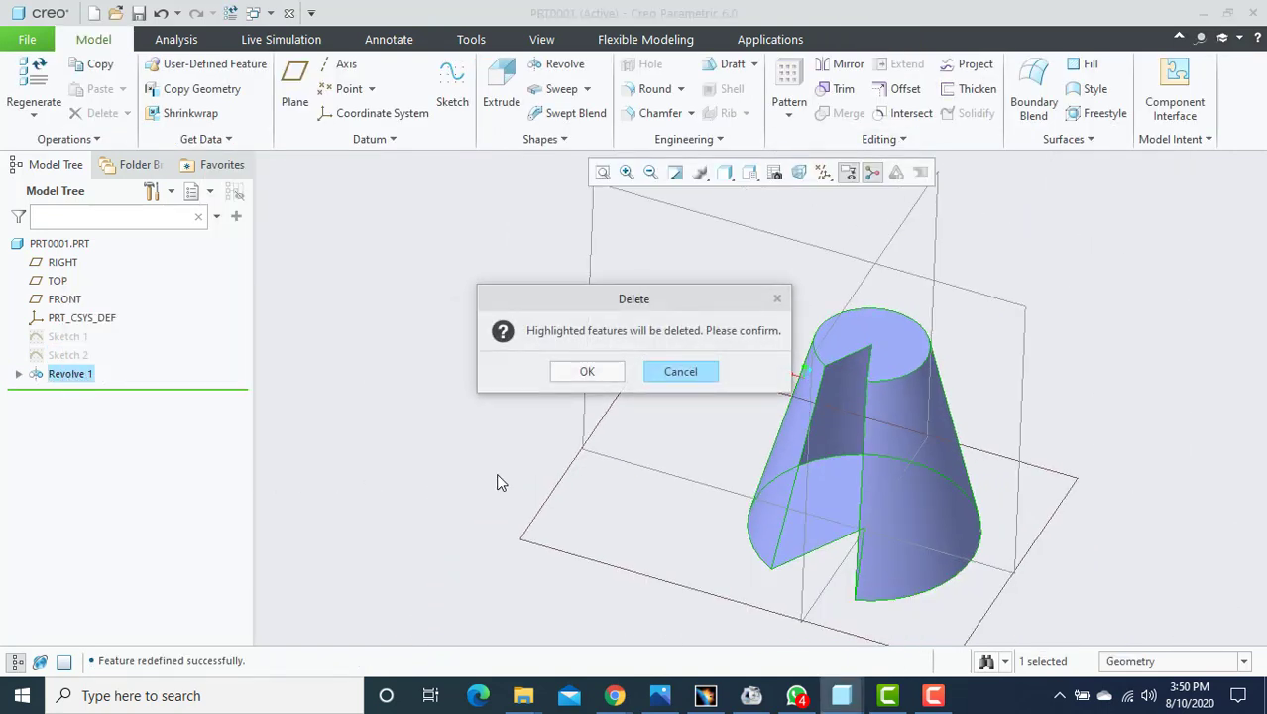
click(608, 379)
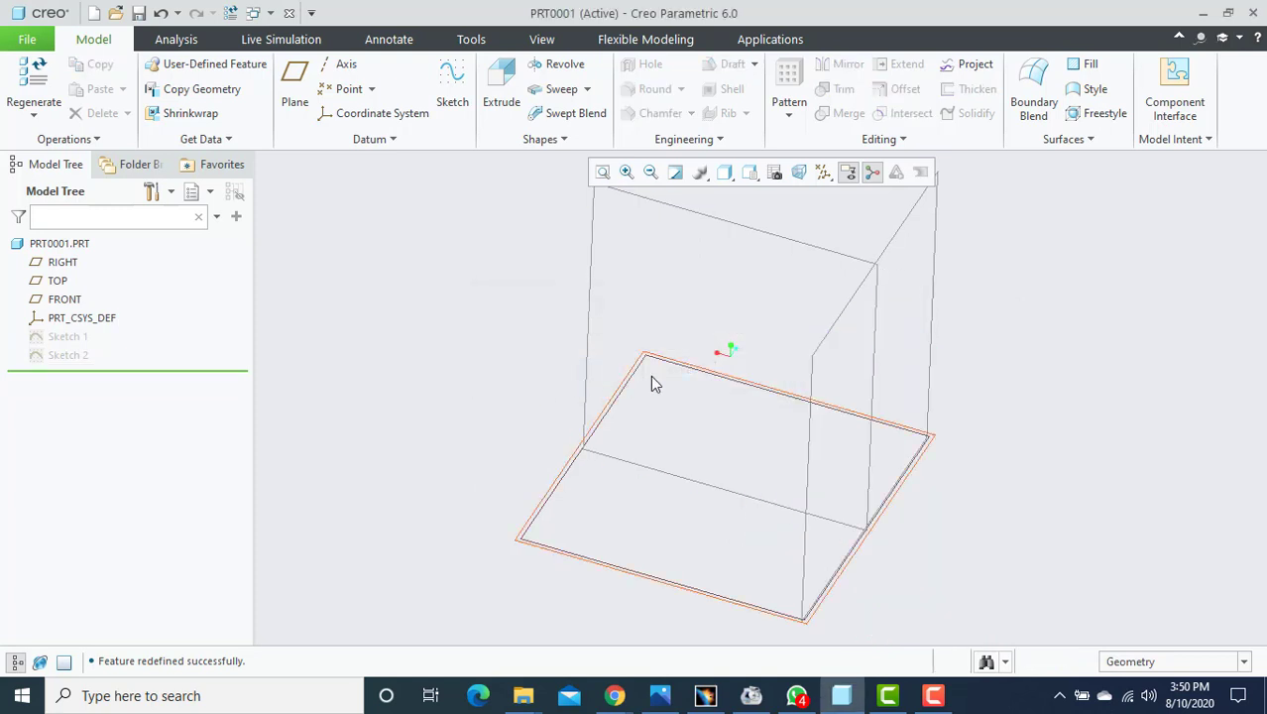
middle_drag(650, 377, 504, 323)
middle_drag(626, 308, 687, 348)
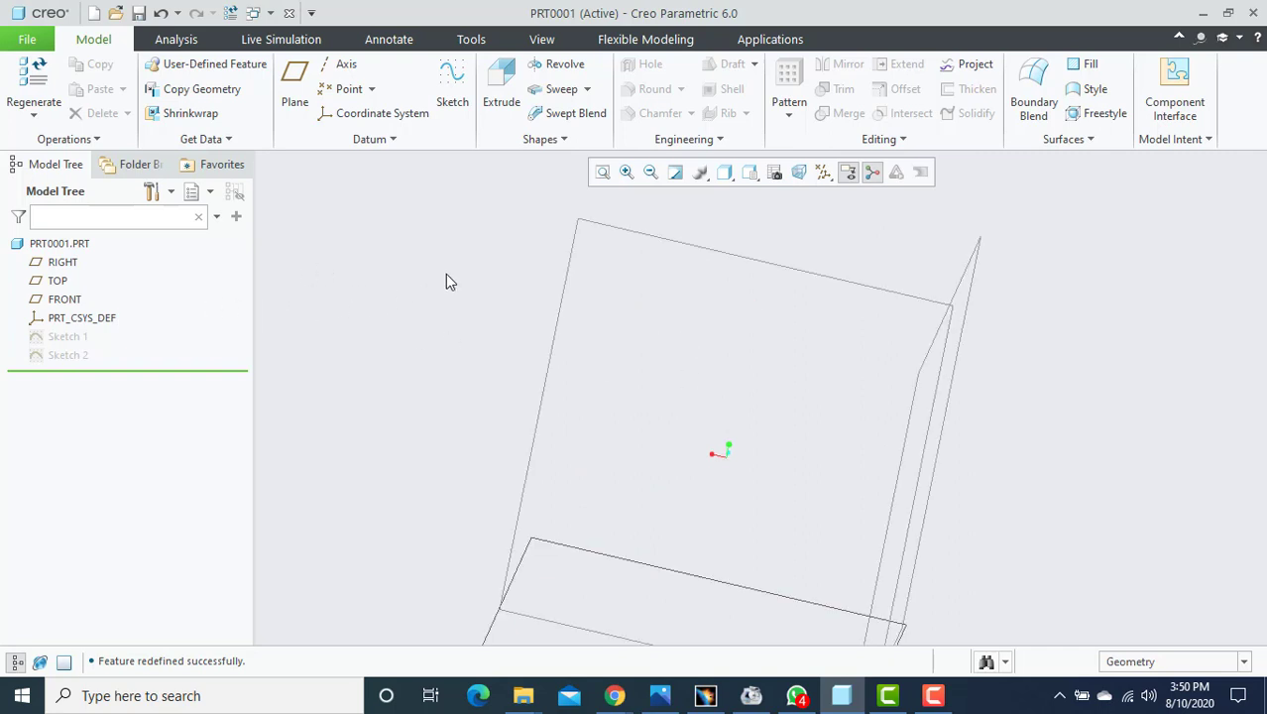
click(588, 88)
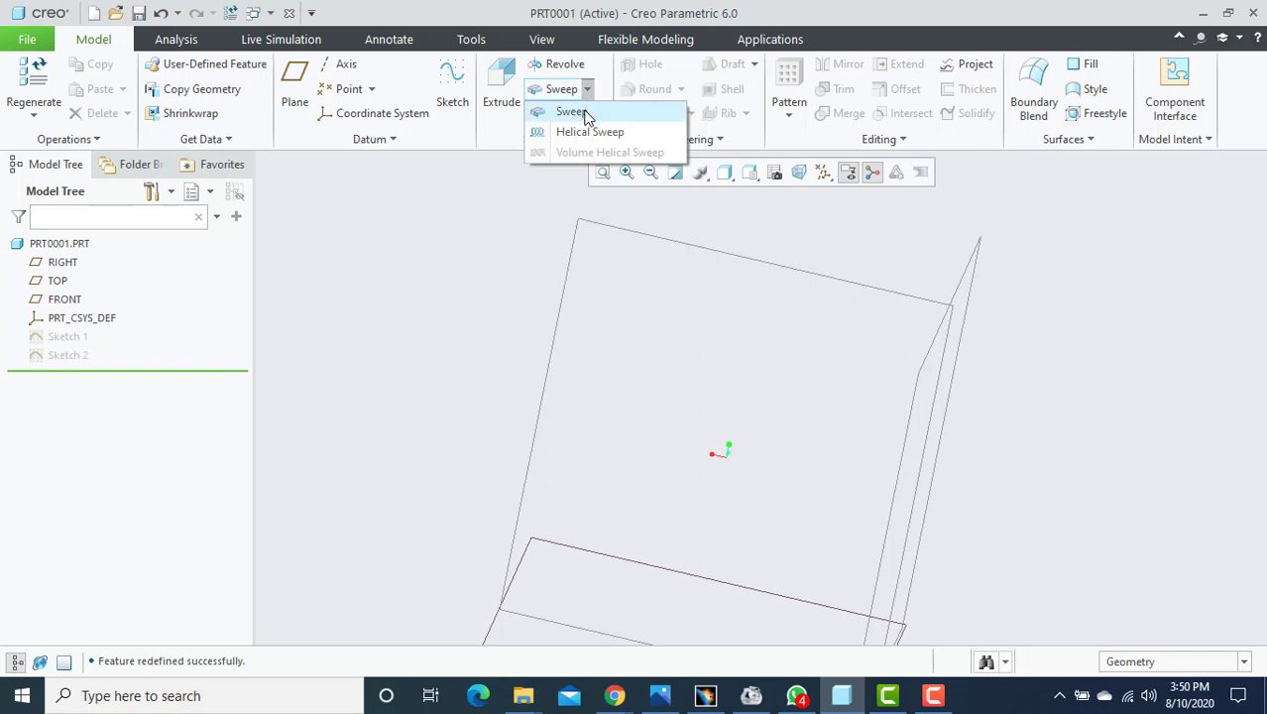
click(466, 274)
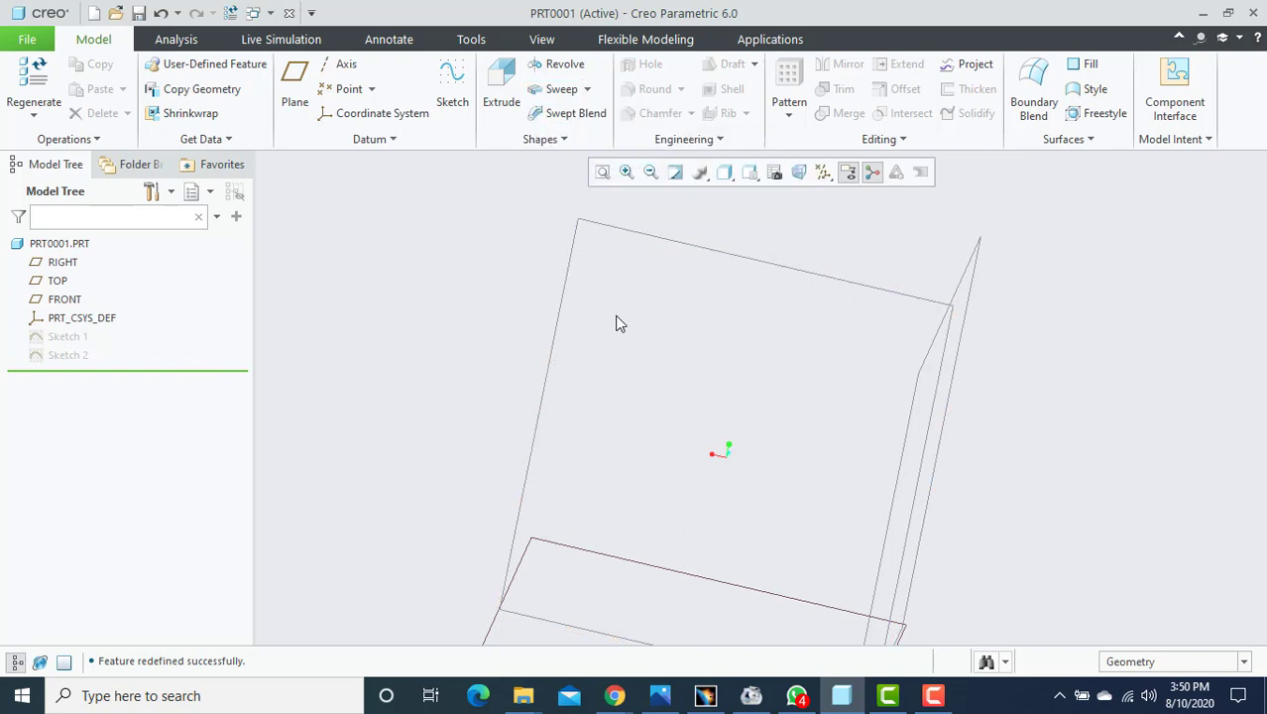
Delete the two remaining sketches, Sketch 1 and Sketch 2, from the part.
right_click(62, 339)
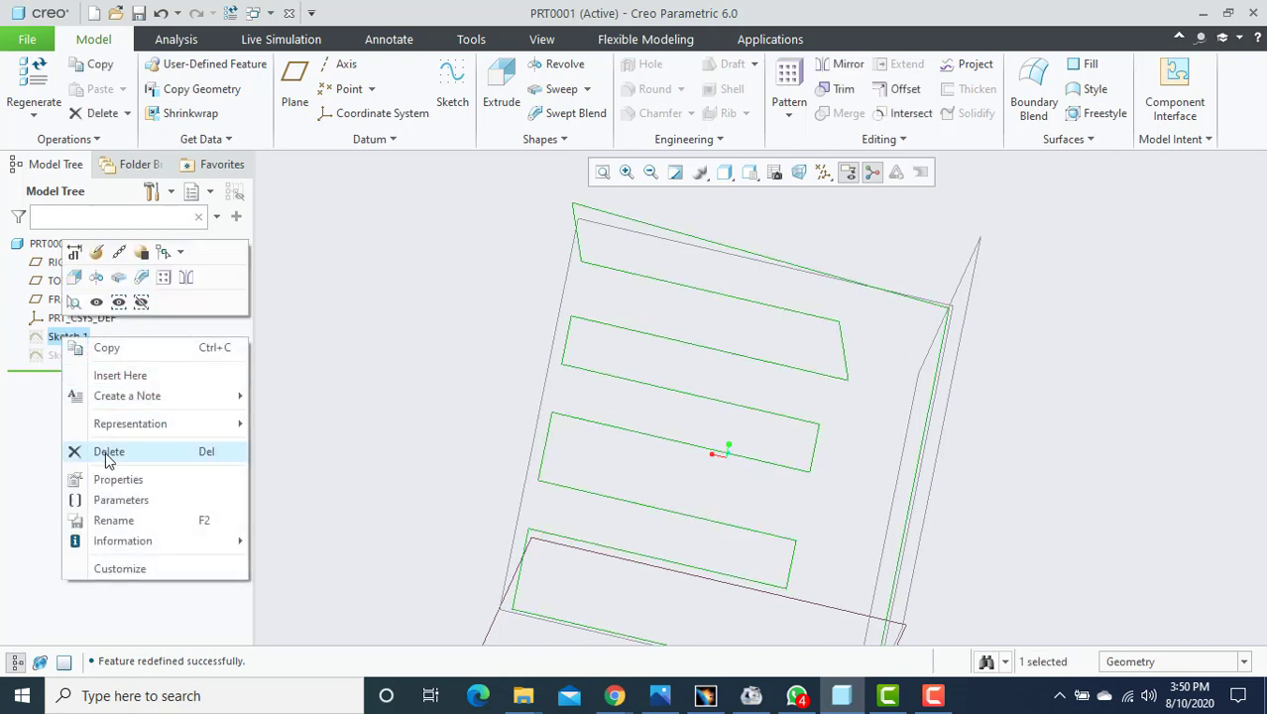
click(99, 452)
click(587, 372)
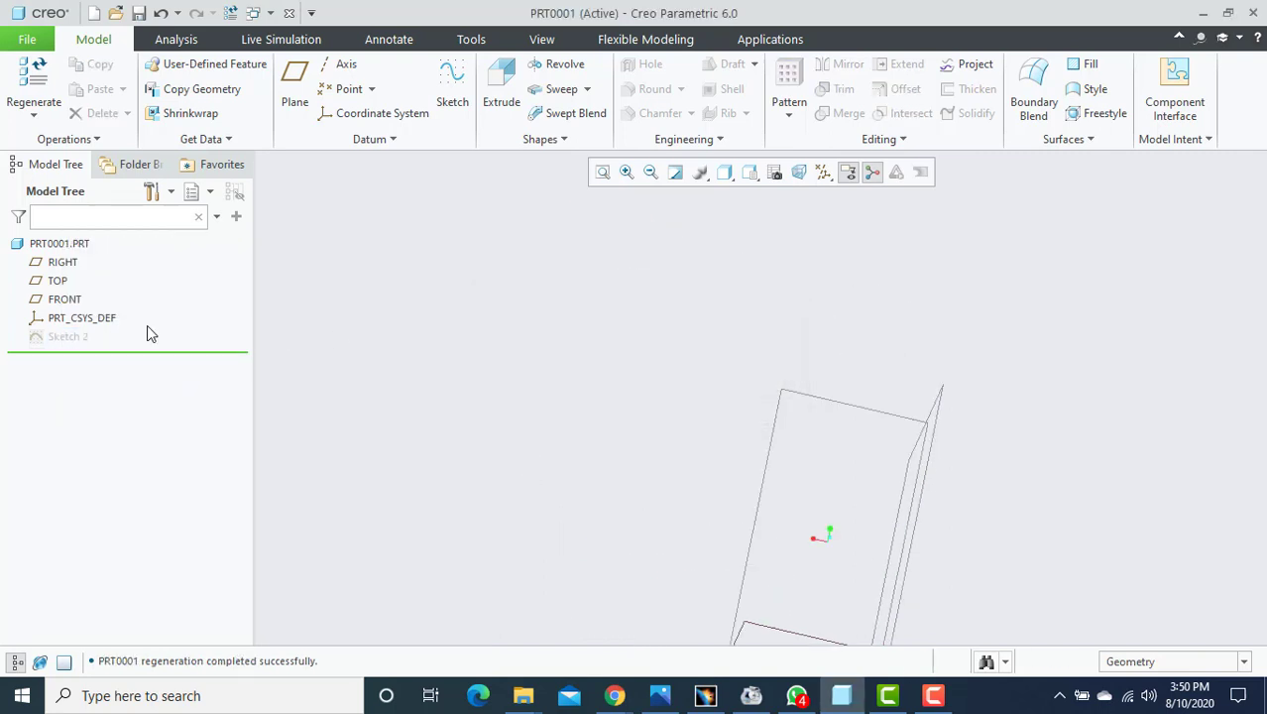
click(63, 339)
right_click(64, 339)
click(109, 428)
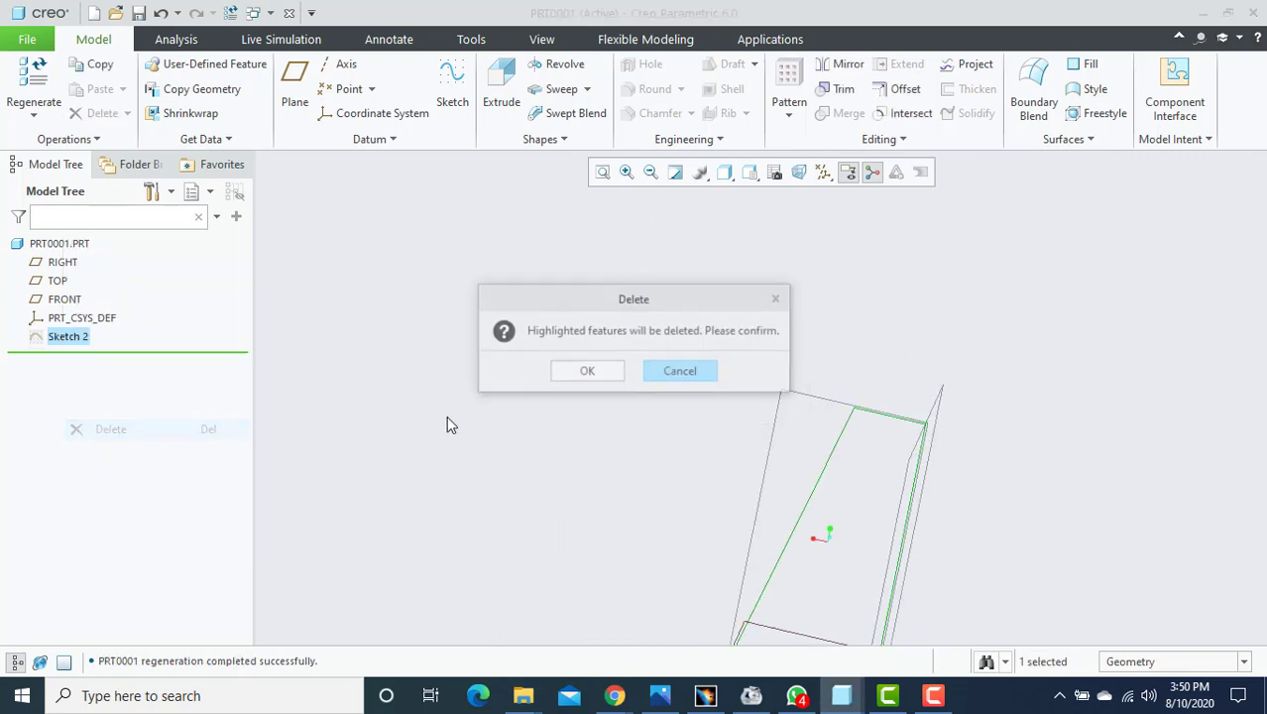
click(587, 372)
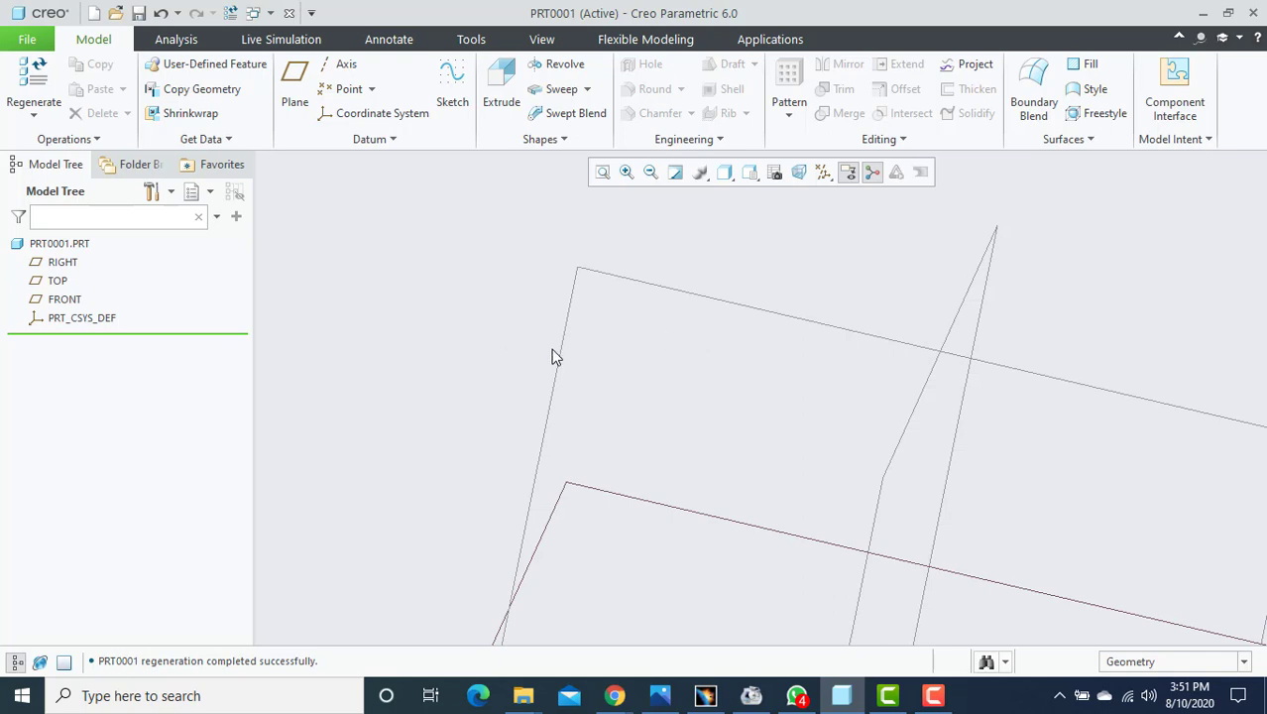
Start a sketch on the FRONT plane and draw a circle about 377 in diameter centred on the origin.
scroll(555, 357, down, 3)
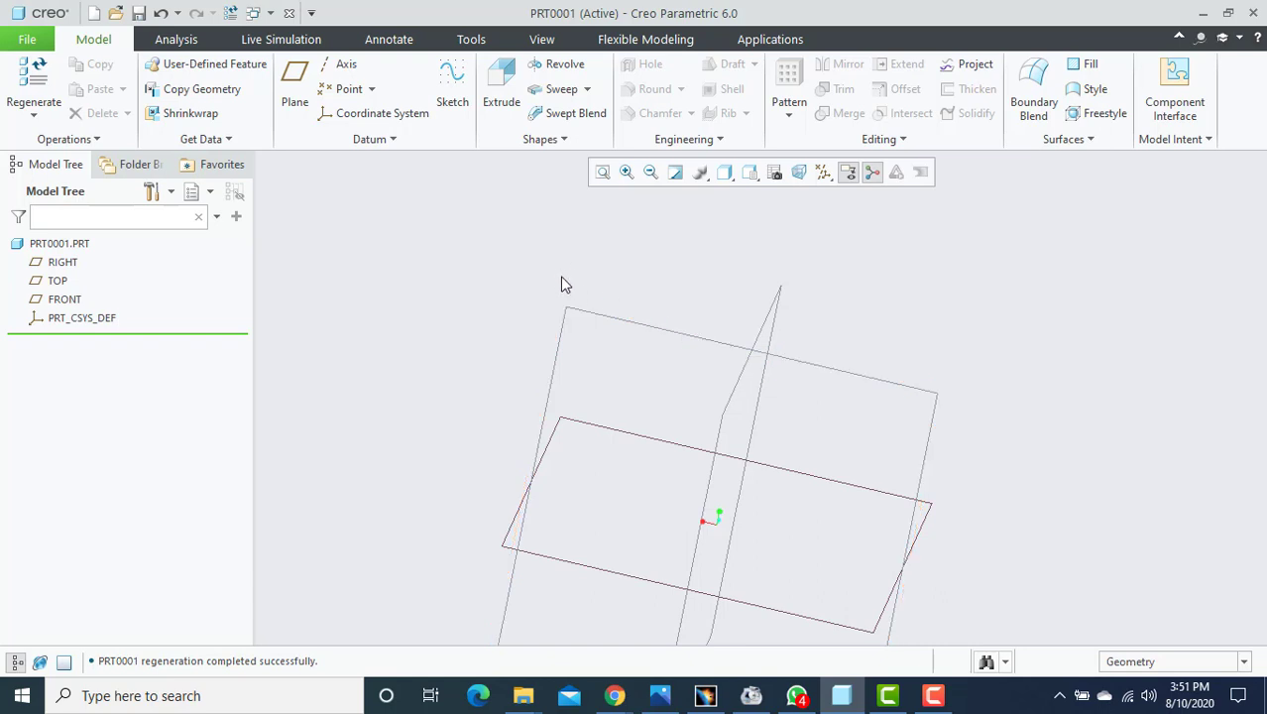
click(600, 317)
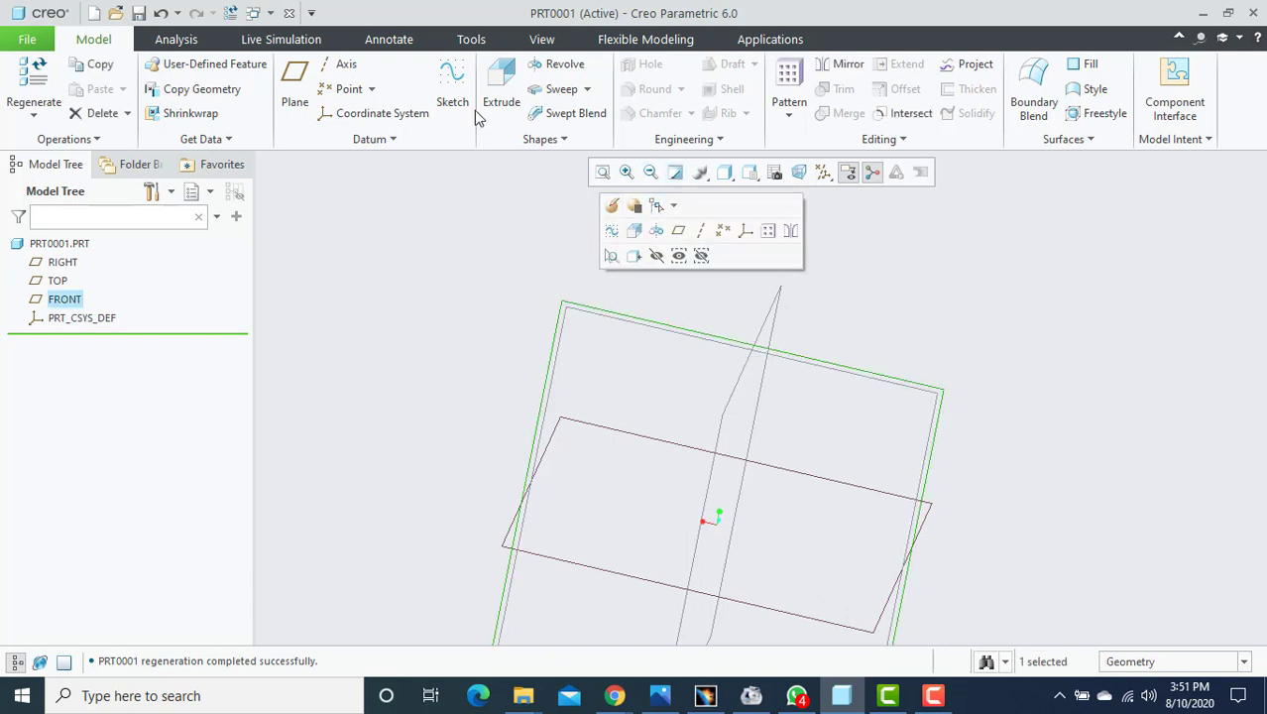
click(434, 81)
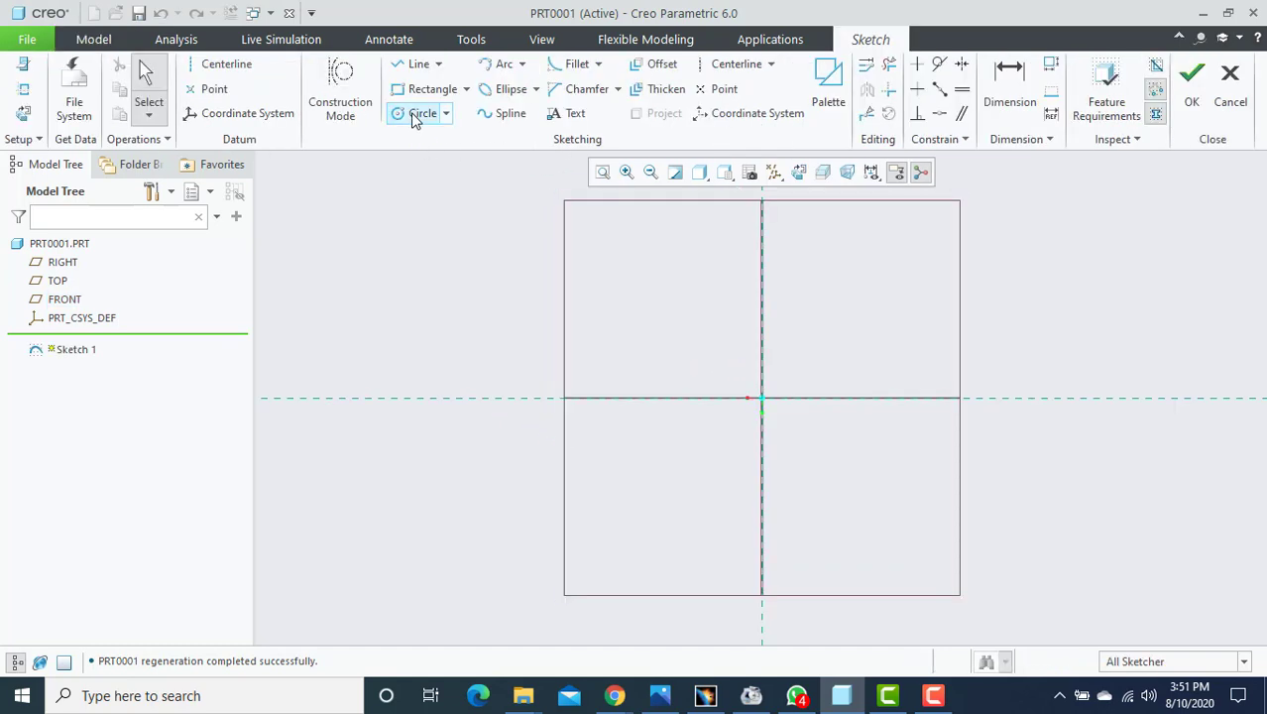
click(410, 112)
click(761, 397)
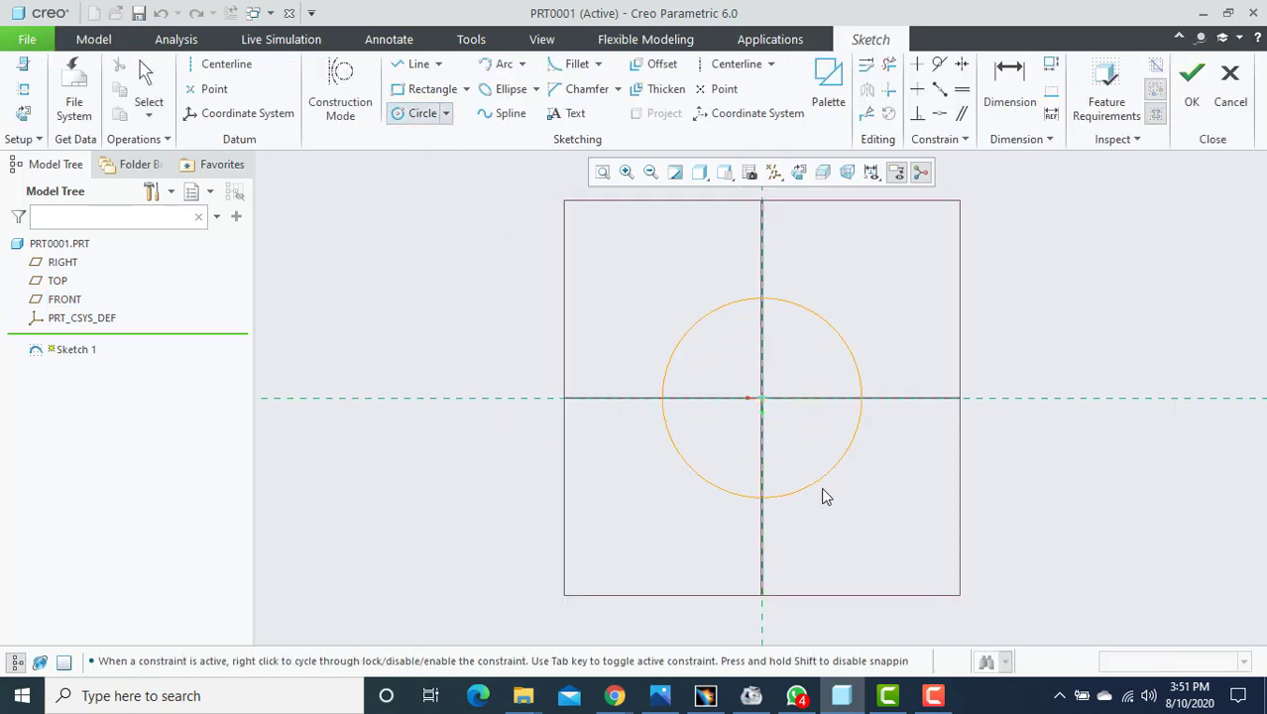
click(830, 526)
middle_click(852, 320)
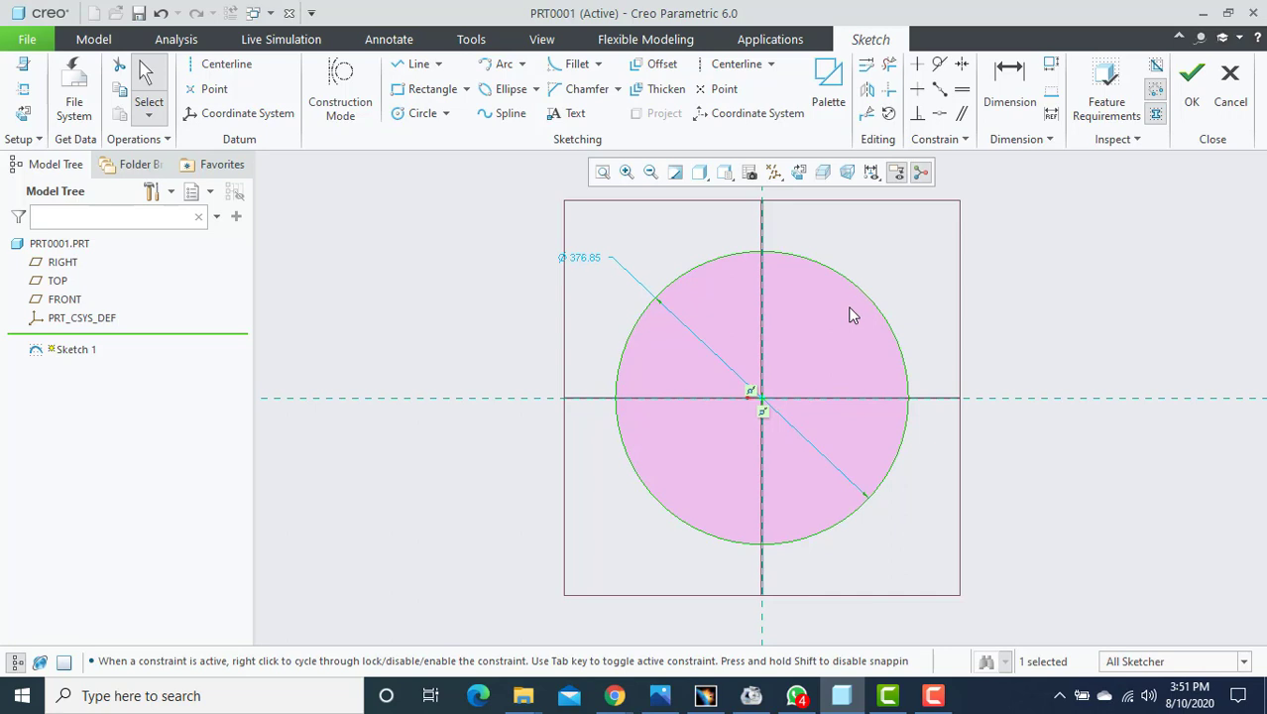
Draw a vertical line about 208 long up from the circle's right quadrant and a horizontal line about 229 long leftward from its bottom quadrant.
click(418, 64)
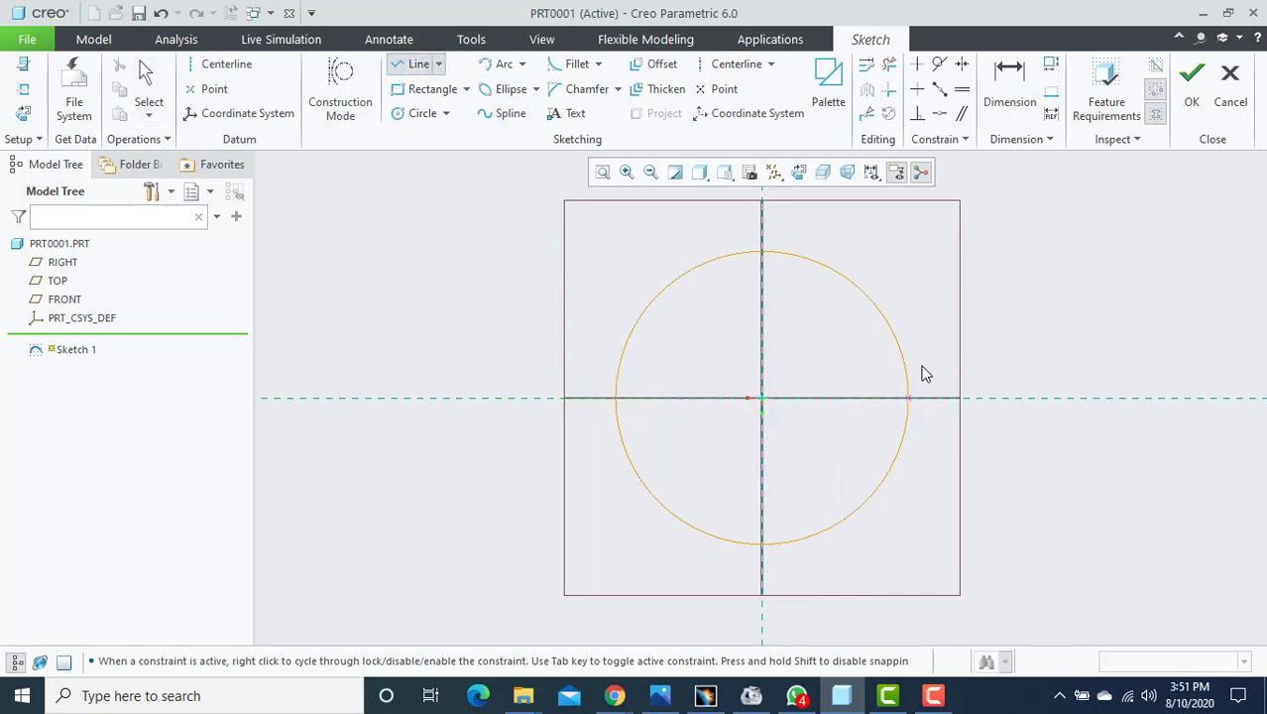
click(908, 398)
click(909, 238)
middle_click(918, 272)
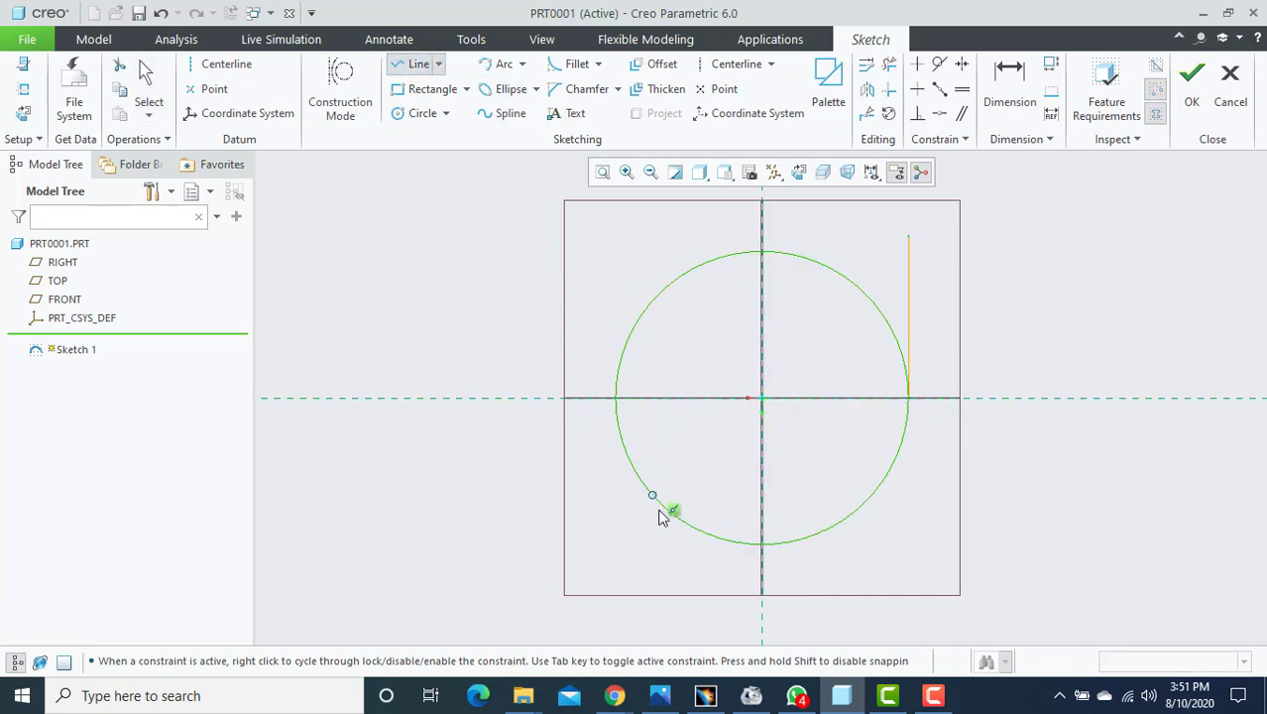
click(761, 543)
click(585, 543)
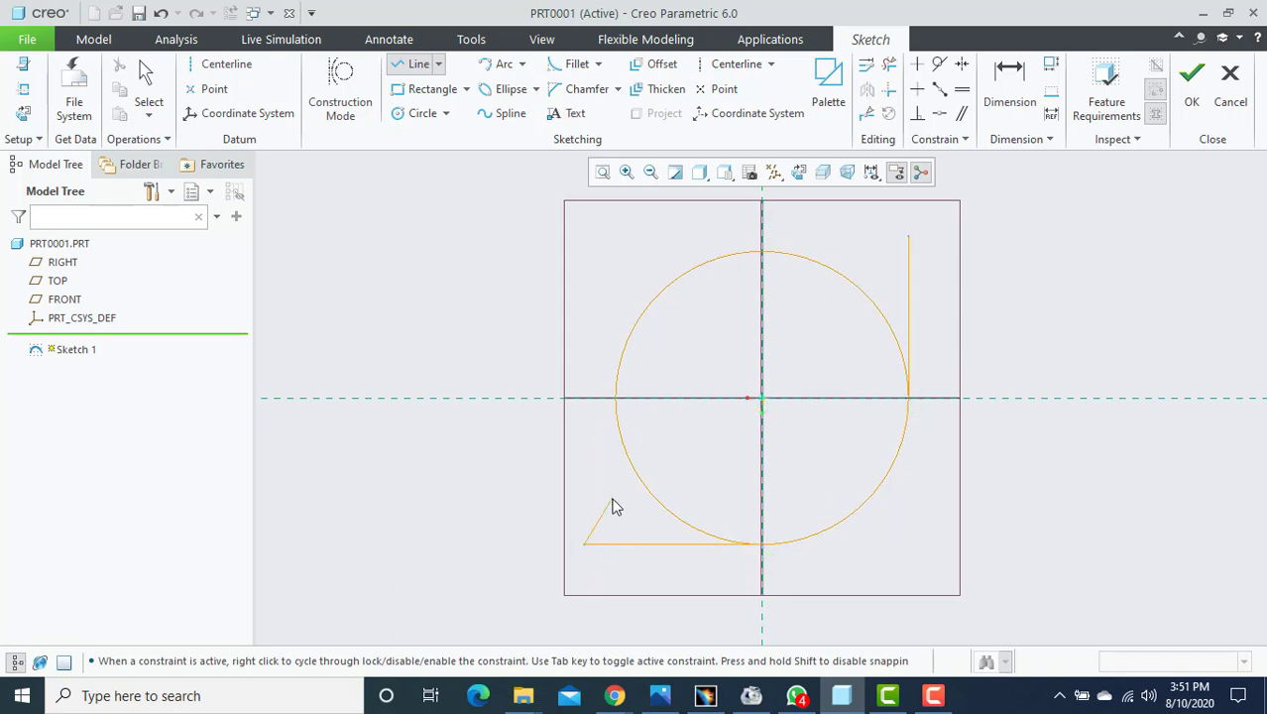
middle_click(620, 496)
middle_click(753, 381)
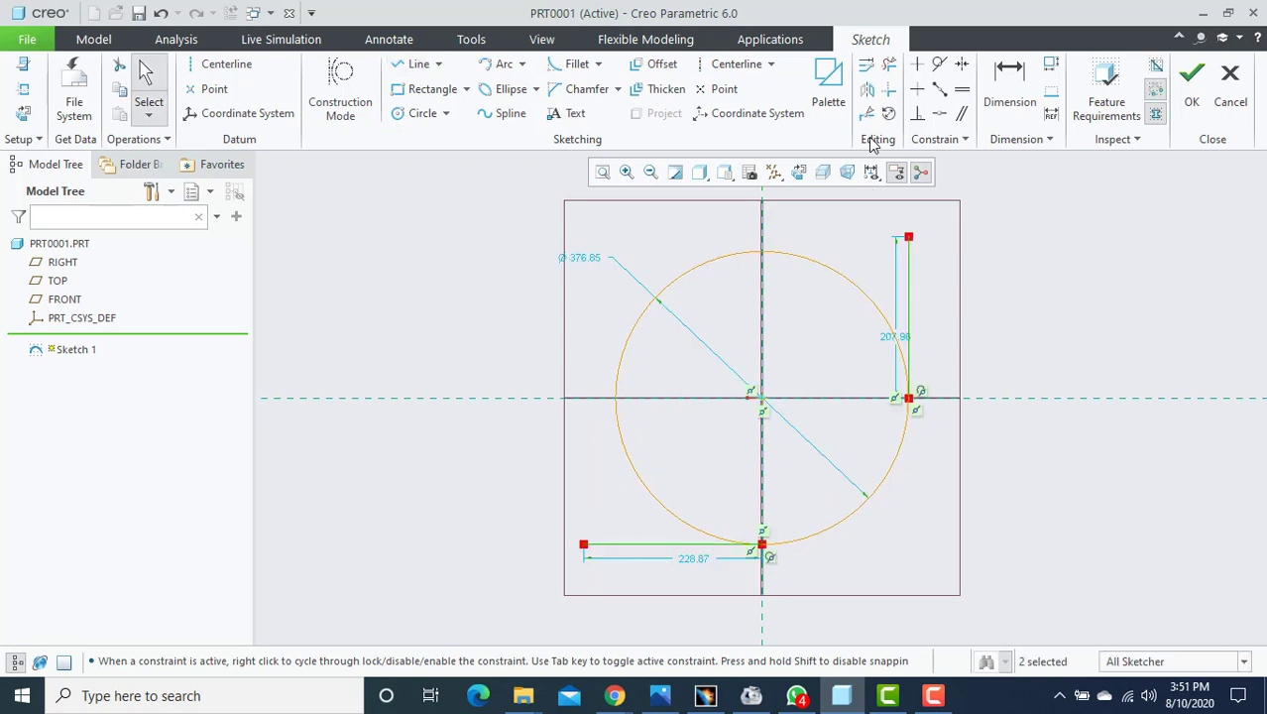
Trim the circle to its lower-right quarter arc joining the two lines, and finish the sketch.
click(896, 67)
mouse_move(805, 232)
mouse_down()
mouse_move(792, 305)
mouse_move(754, 337)
mouse_up()
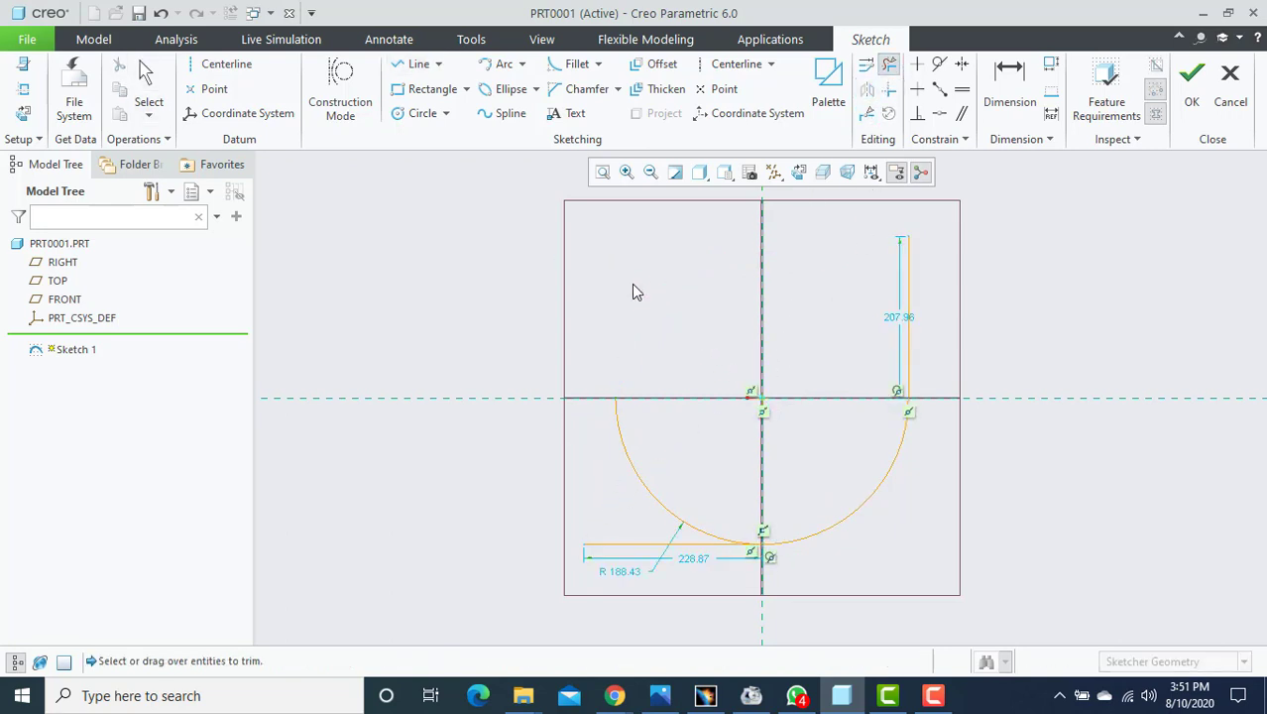
drag(653, 497, 662, 442)
middle_click(663, 441)
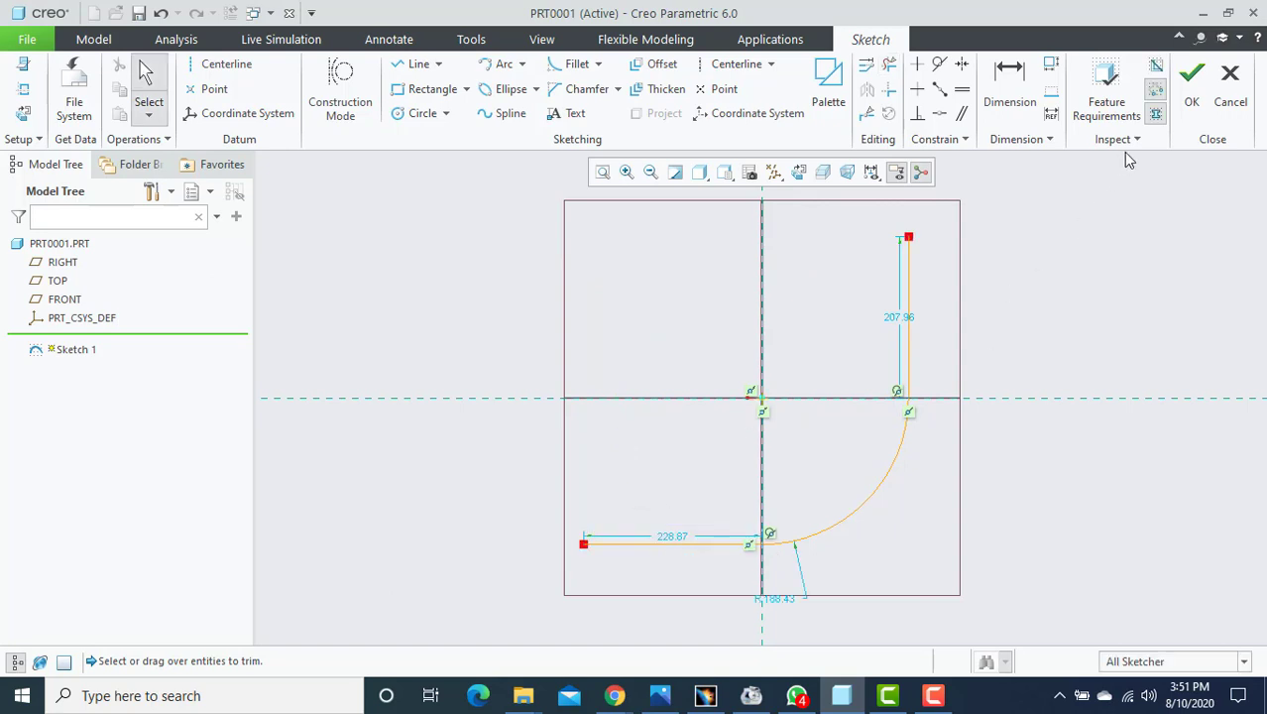
click(1181, 107)
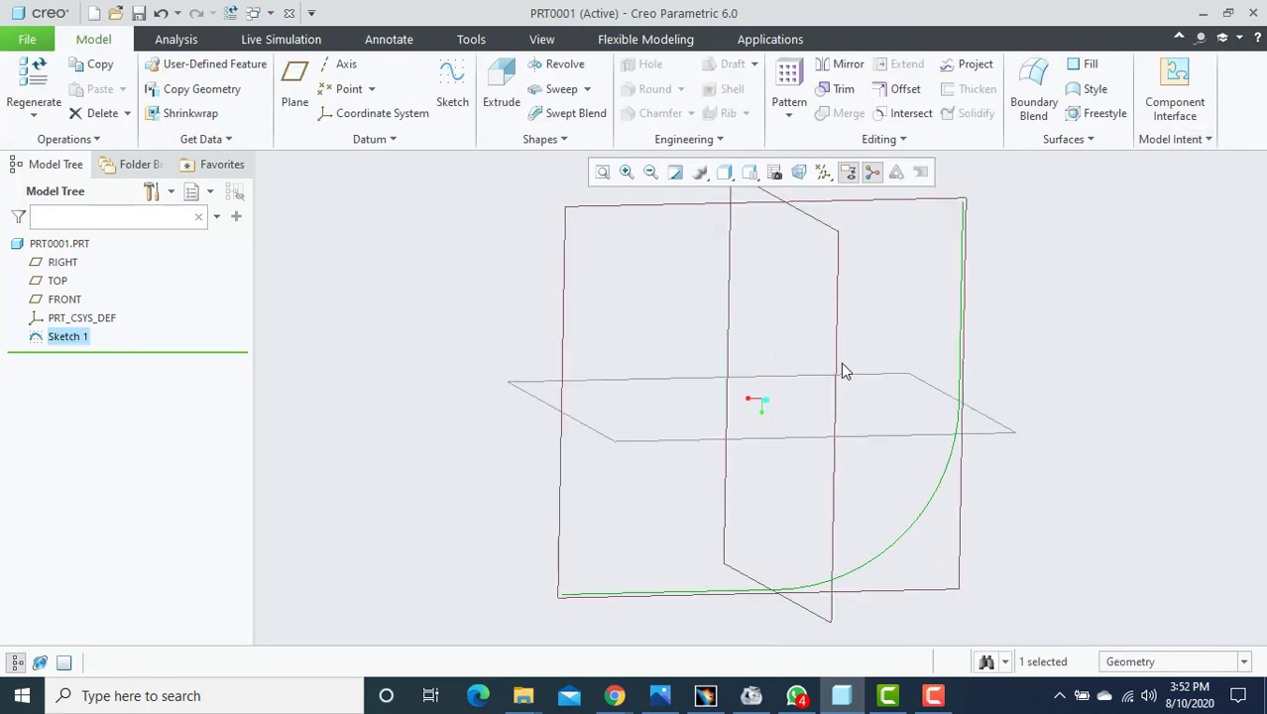
Reopen the path sketch to review its lines and arc, and close it without changes.
right_click(65, 341)
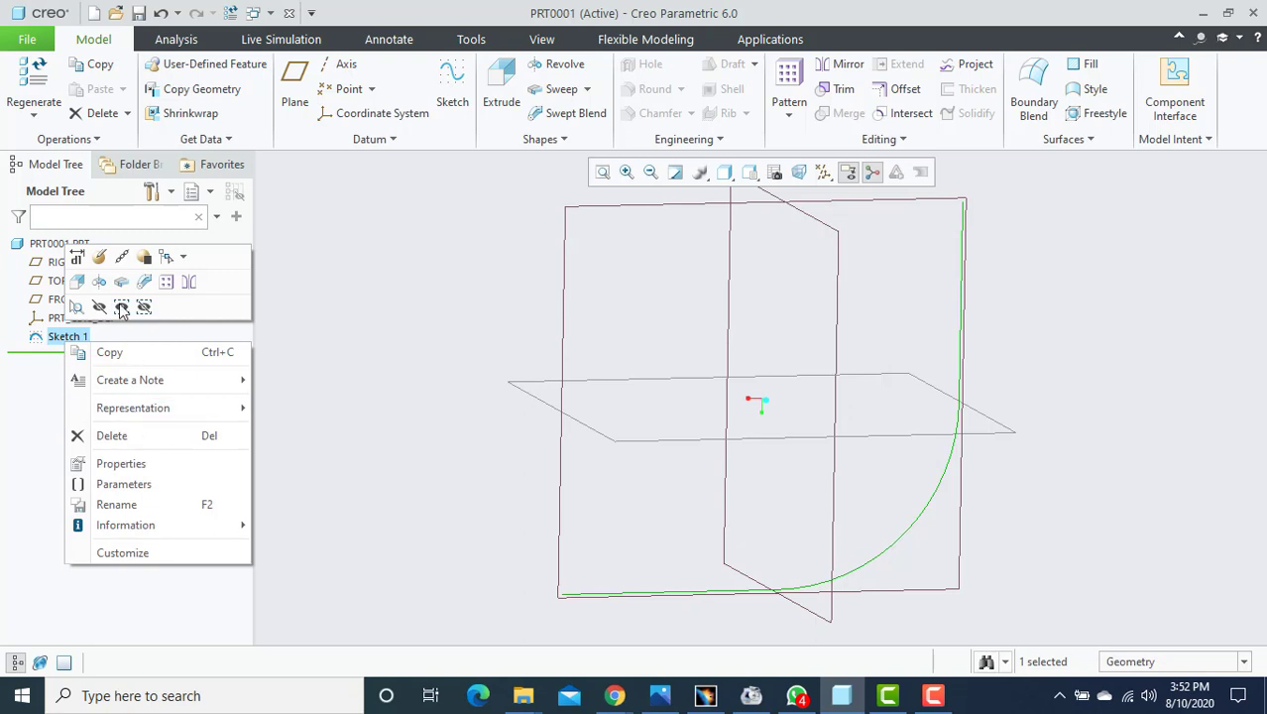
click(101, 257)
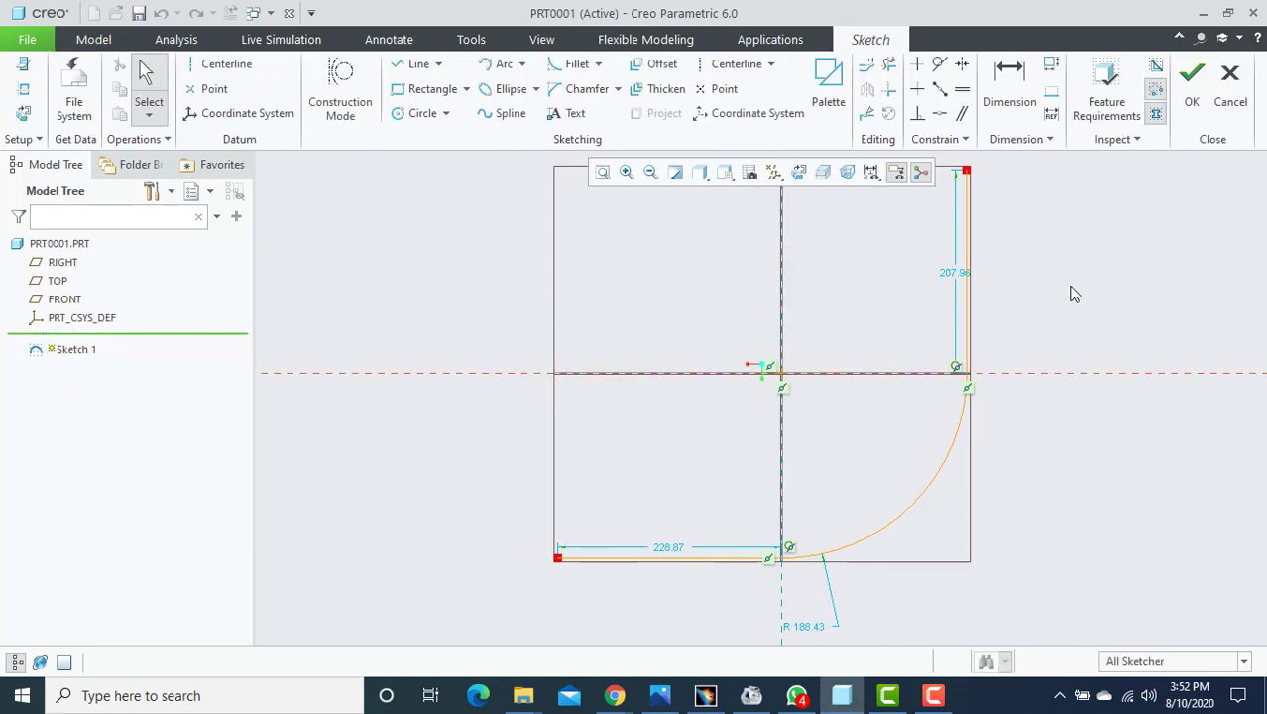
click(1200, 111)
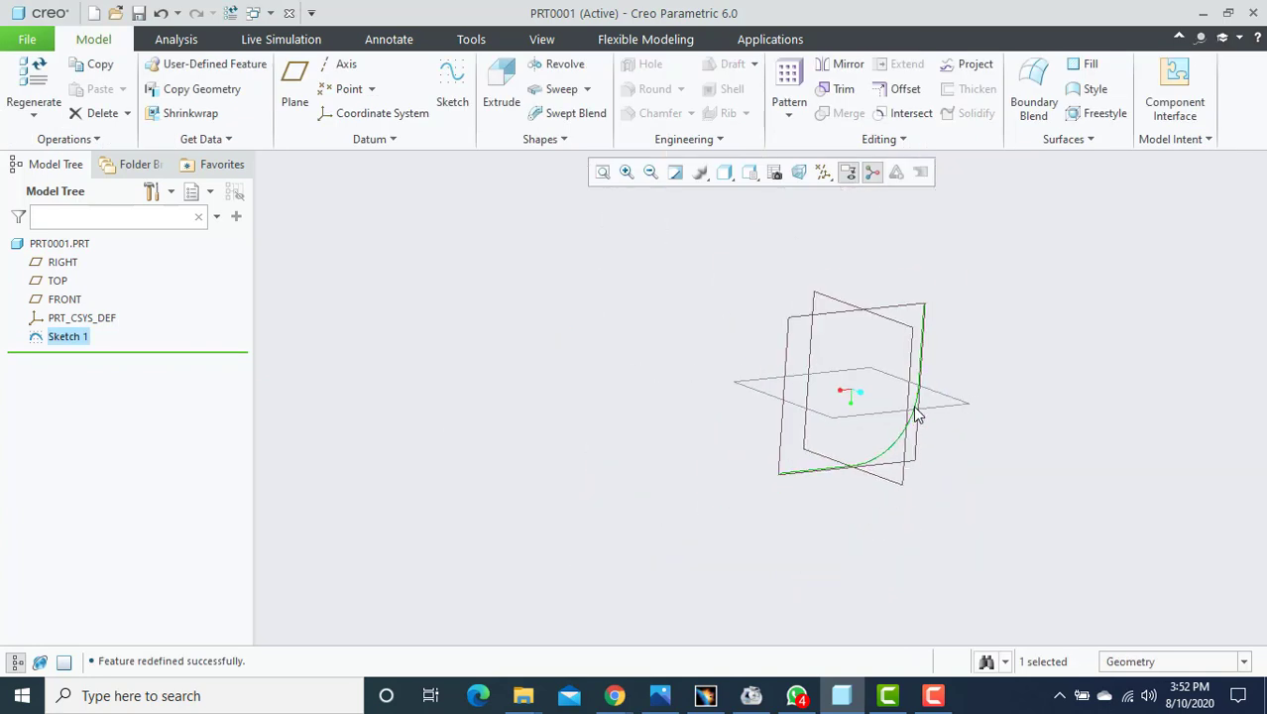
click(996, 363)
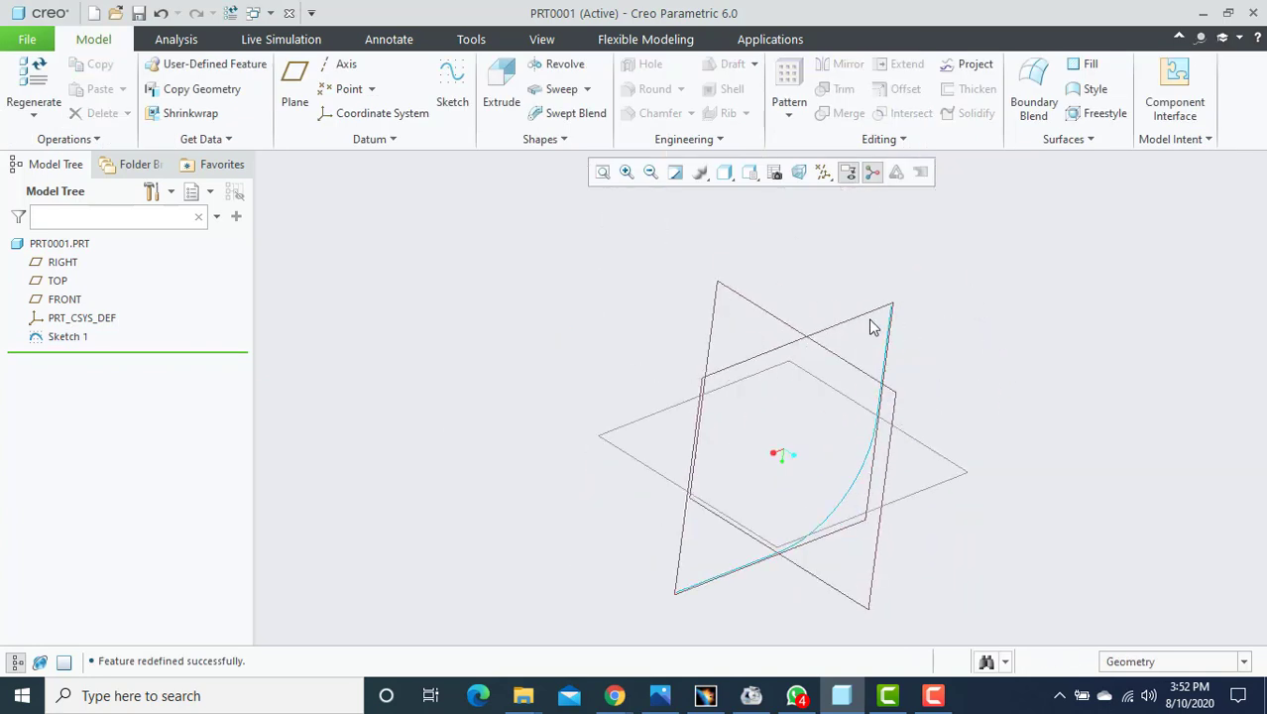
Start a solid Sweep and select the line-and-arc path sketch as its trajectory.
scroll(872, 347, down, 3)
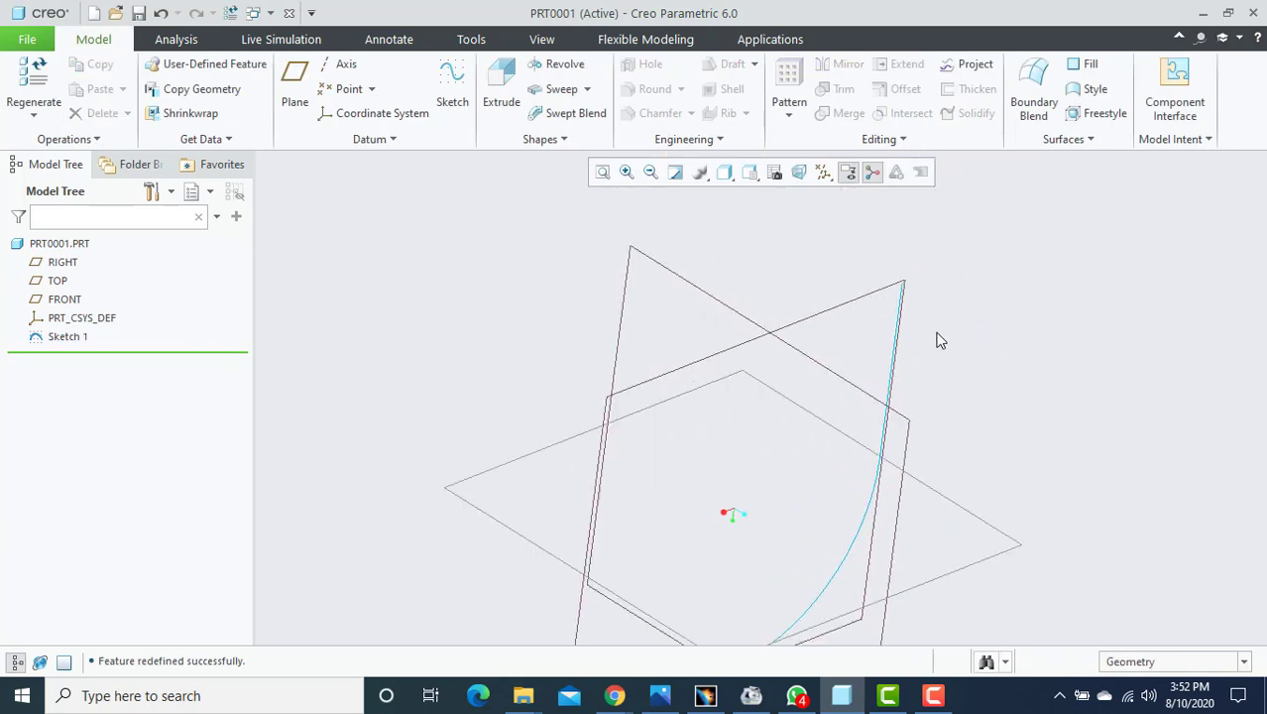
click(587, 89)
click(578, 114)
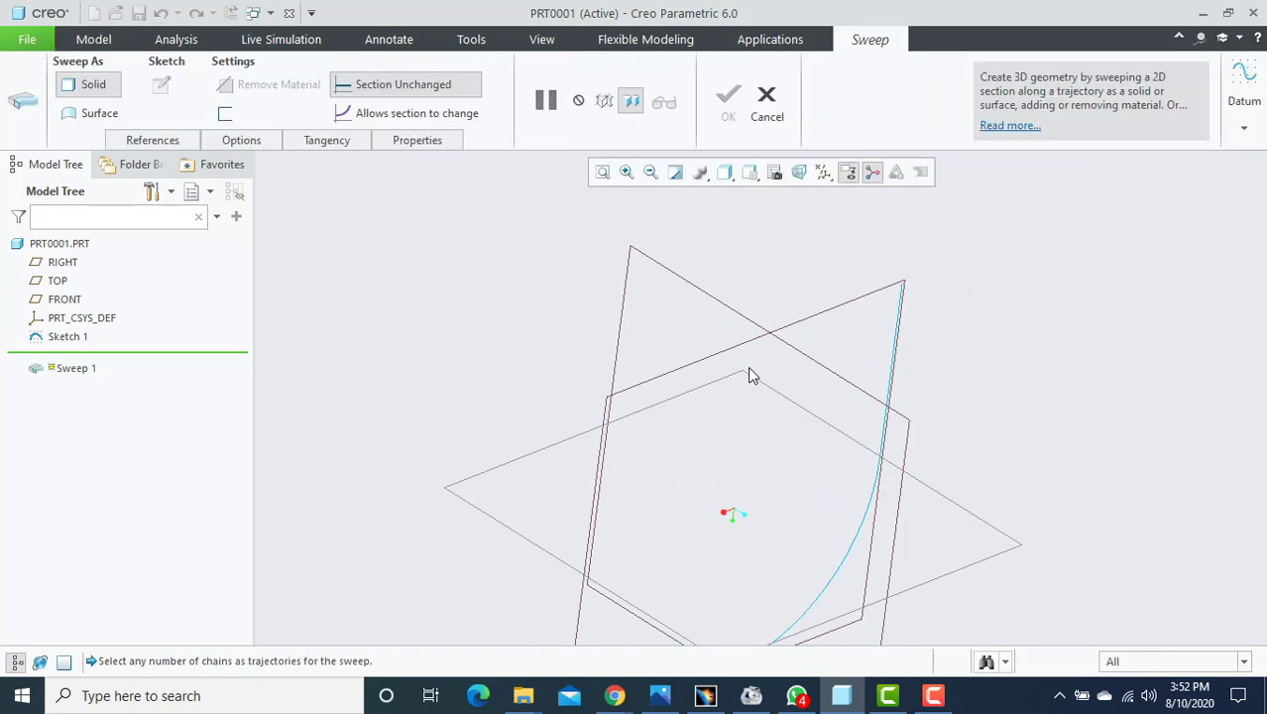
click(901, 306)
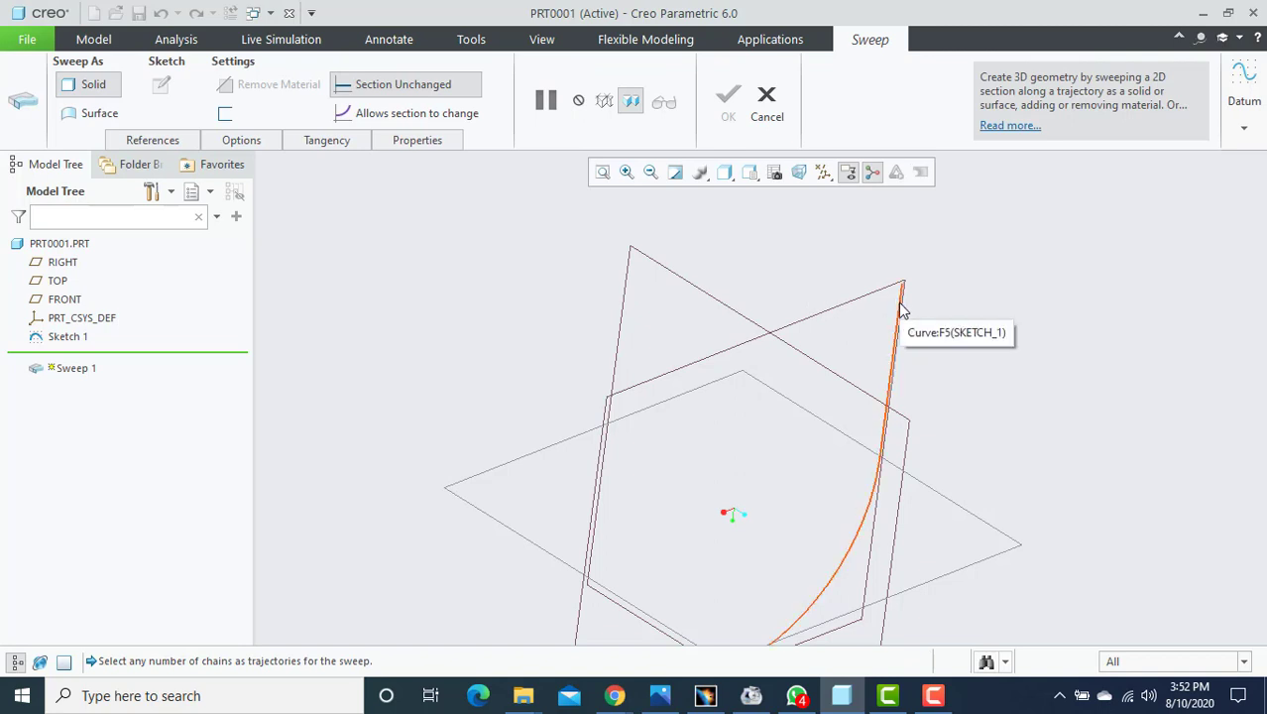
click(902, 310)
scroll(882, 278, down, 3)
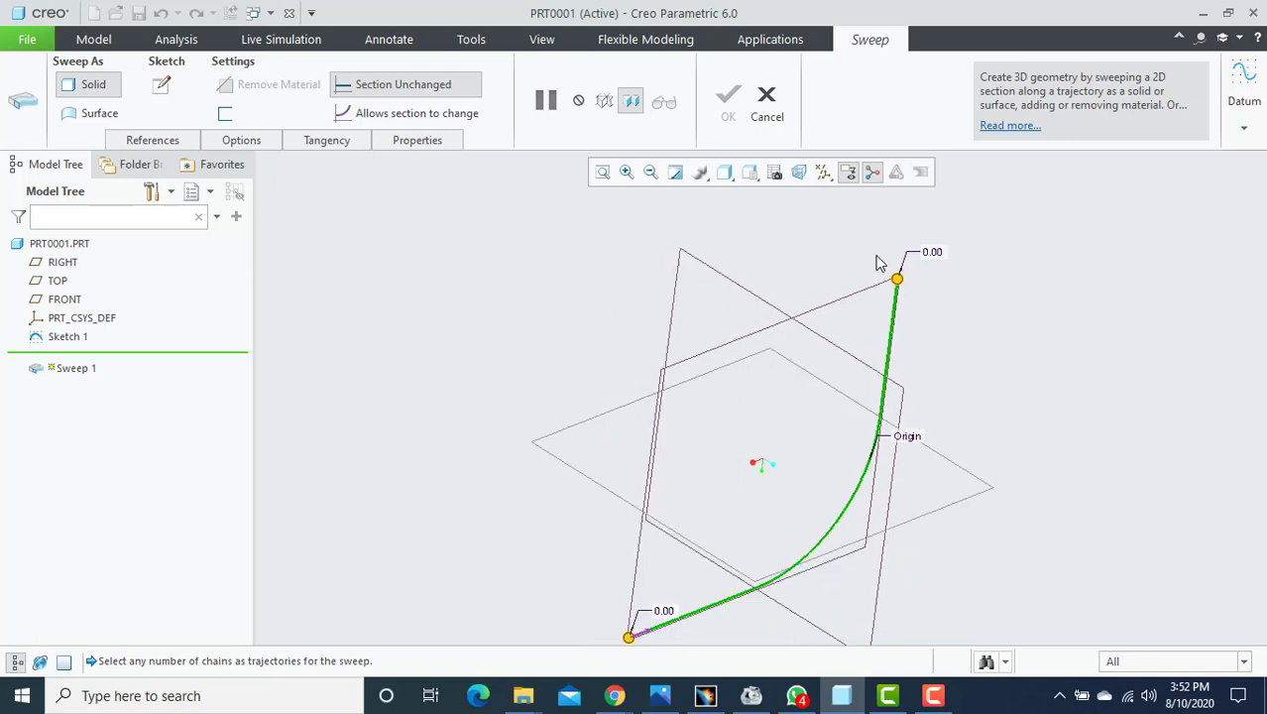
Sketch a circular section about 164 in diameter centred on the trajectory's start point and complete the solid sweep.
click(163, 88)
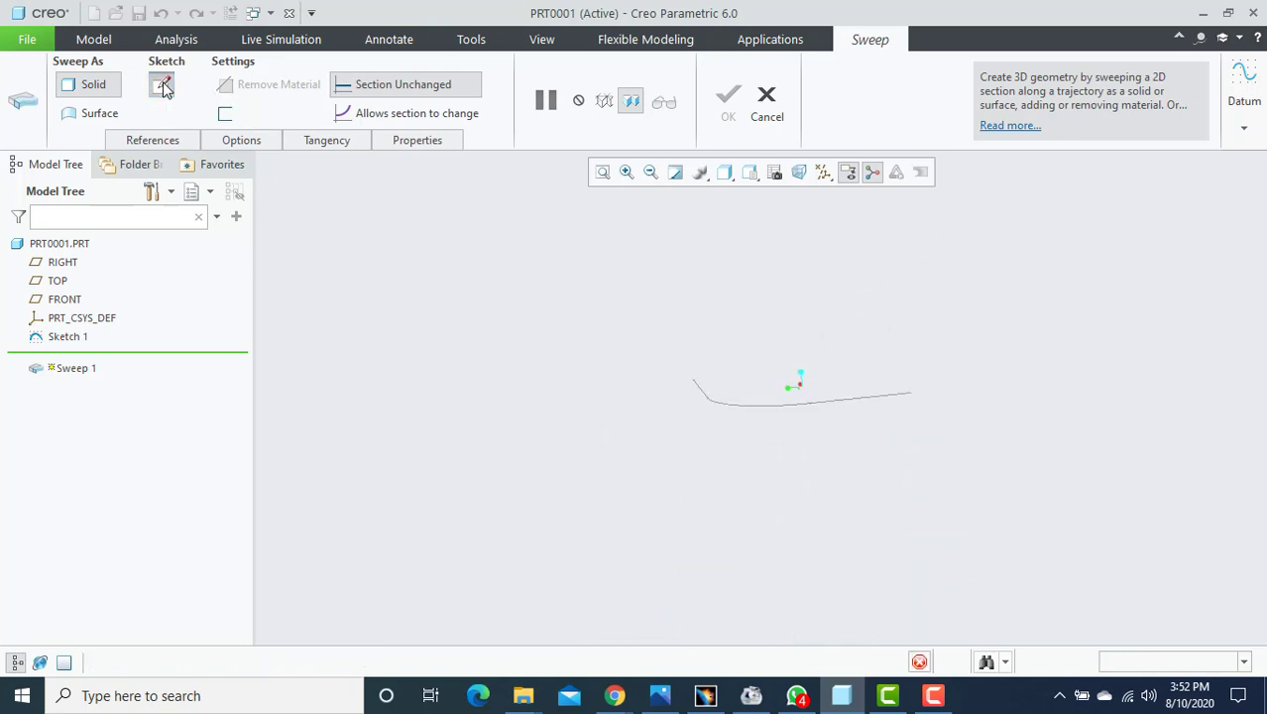
click(421, 113)
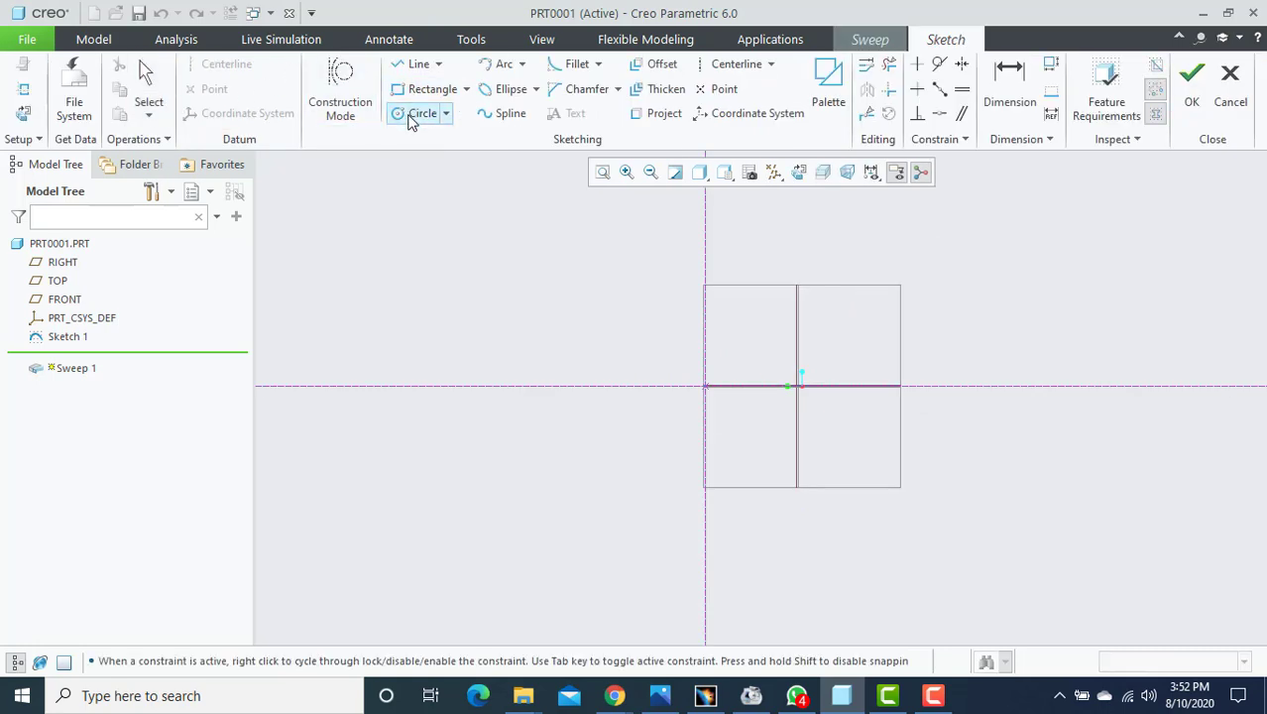
click(706, 386)
click(741, 416)
middle_click(741, 416)
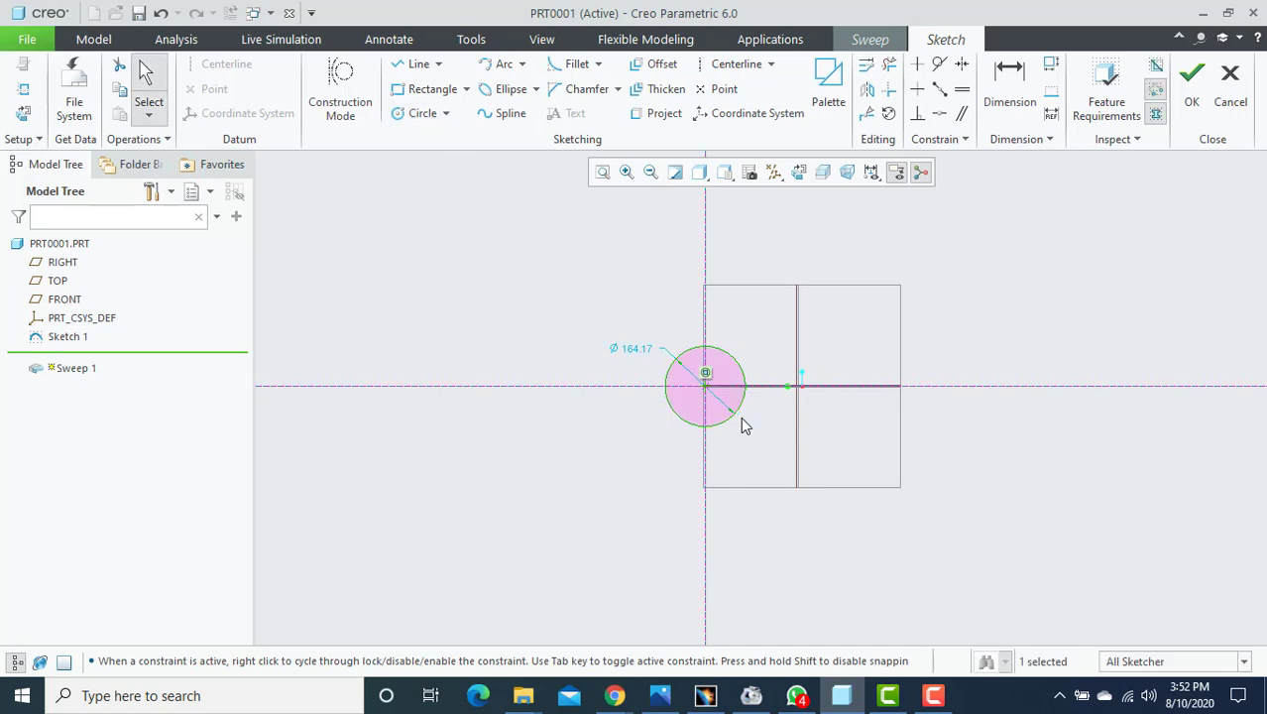
click(1185, 87)
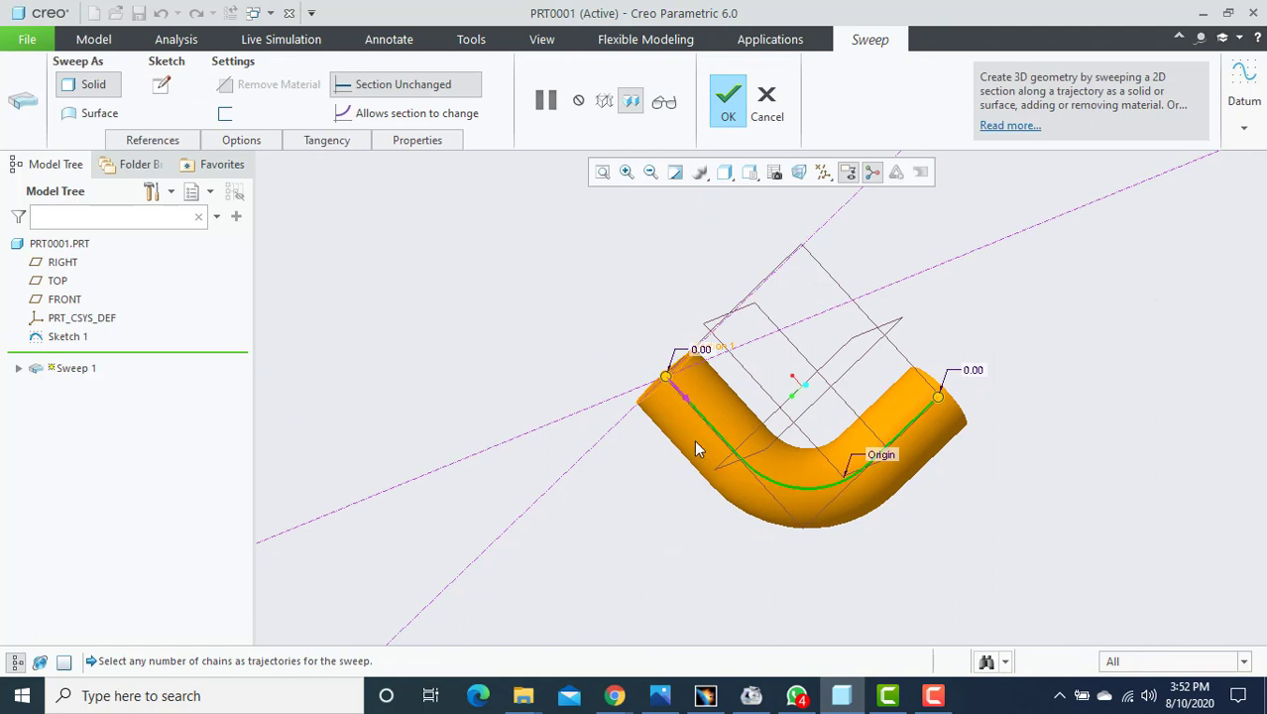
click(722, 99)
mouse_move(526, 379)
middle_down()
mouse_move(561, 435)
mouse_move(729, 474)
mouse_move(789, 465)
mouse_move(693, 446)
mouse_move(739, 412)
mouse_move(735, 452)
mouse_move(743, 432)
middle_up()
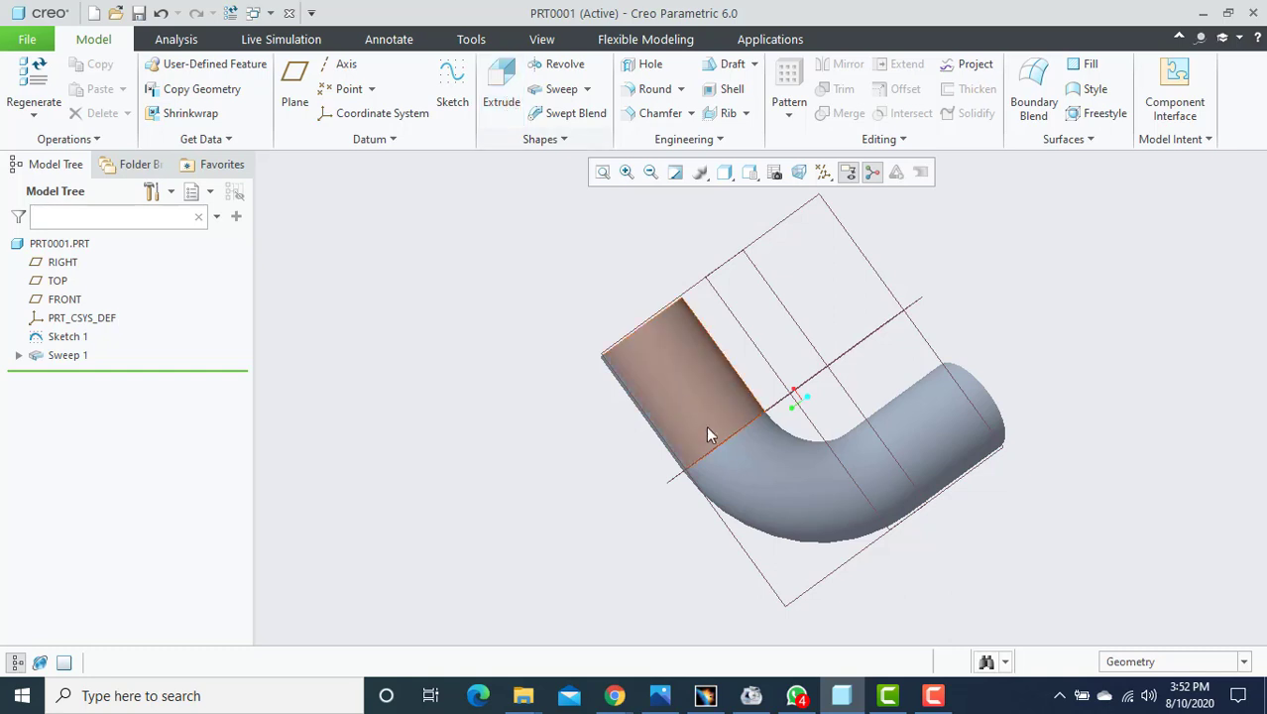
middle_drag(726, 437, 693, 438)
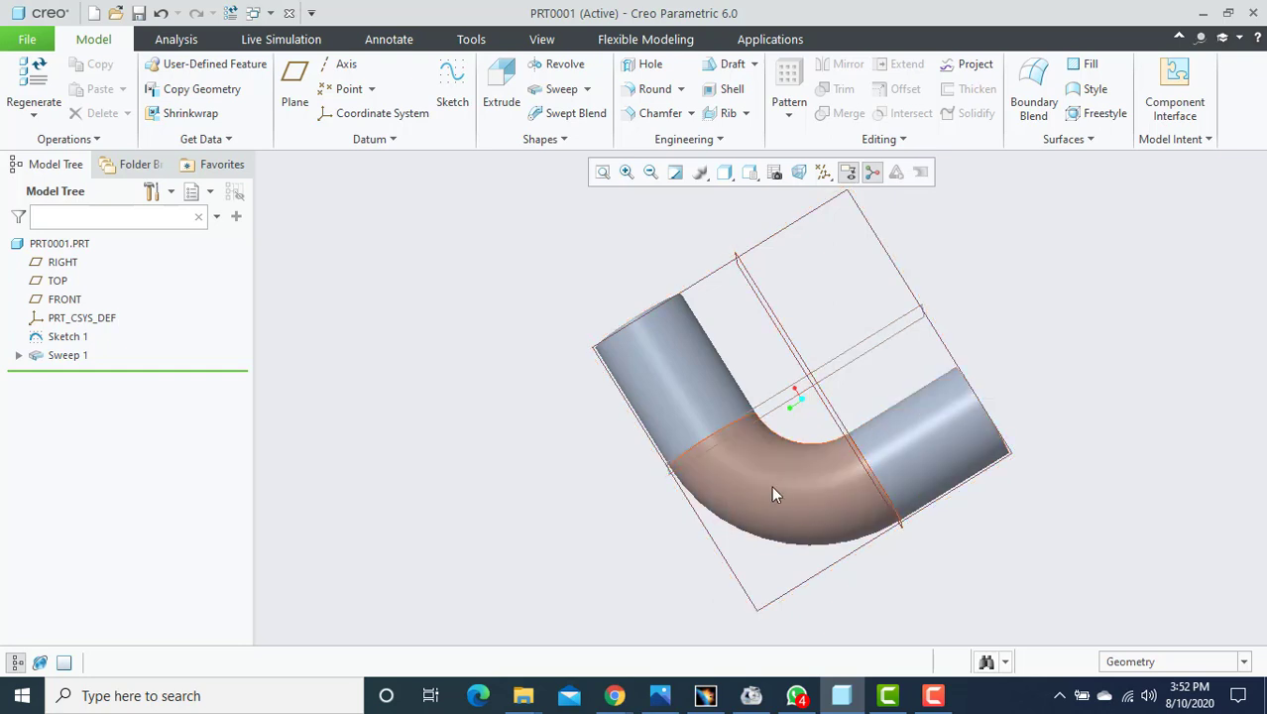
Delete the swept pipe feature, keeping its path sketch.
click(79, 357)
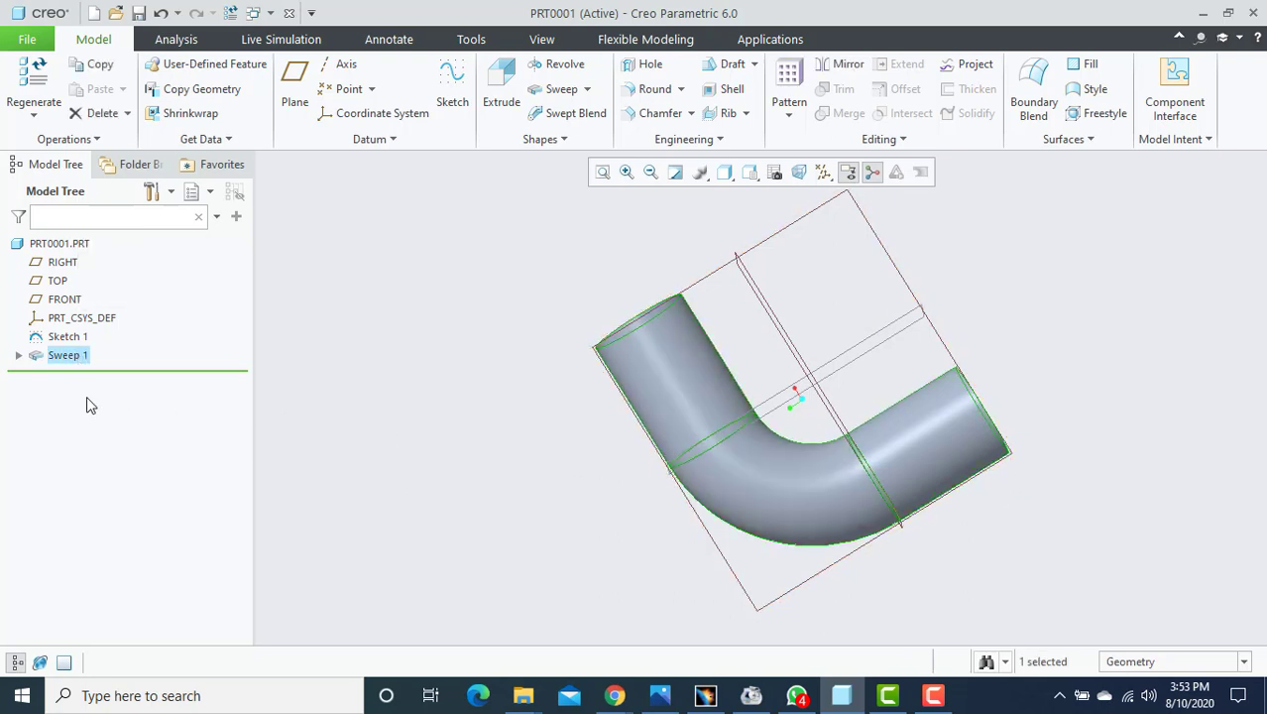
right_click(63, 360)
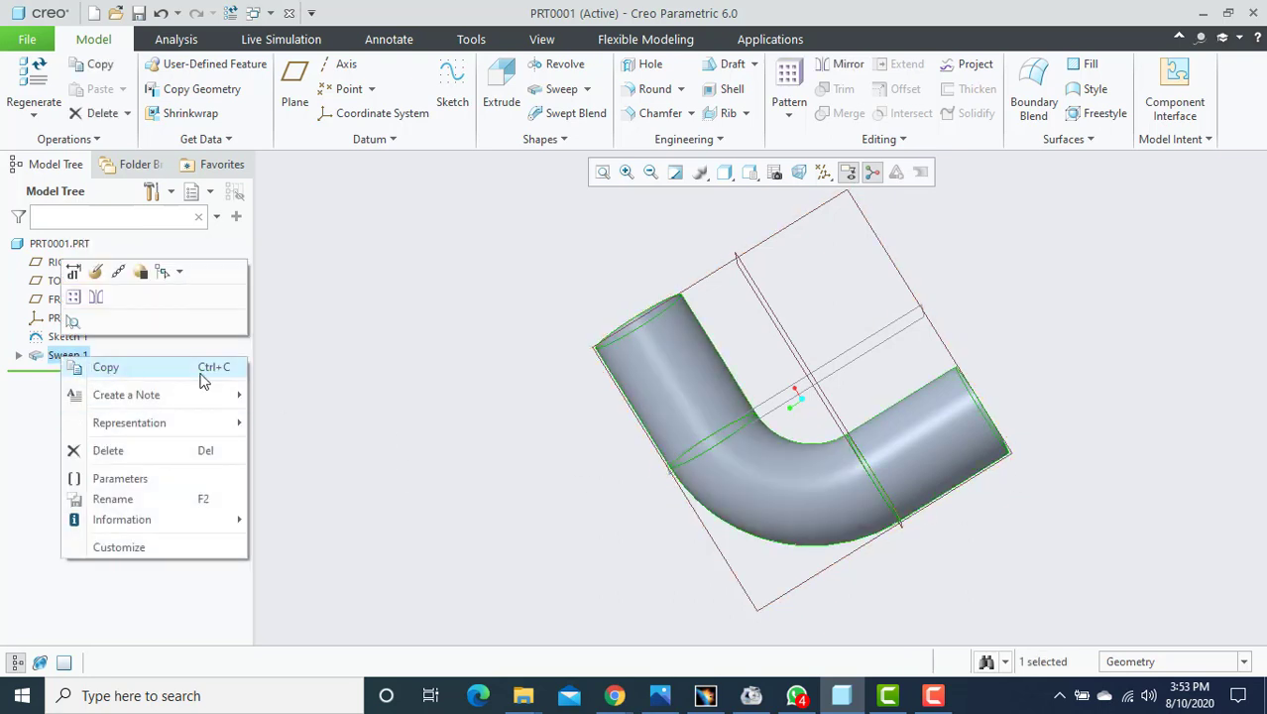
key(Escape)
right_click(60, 359)
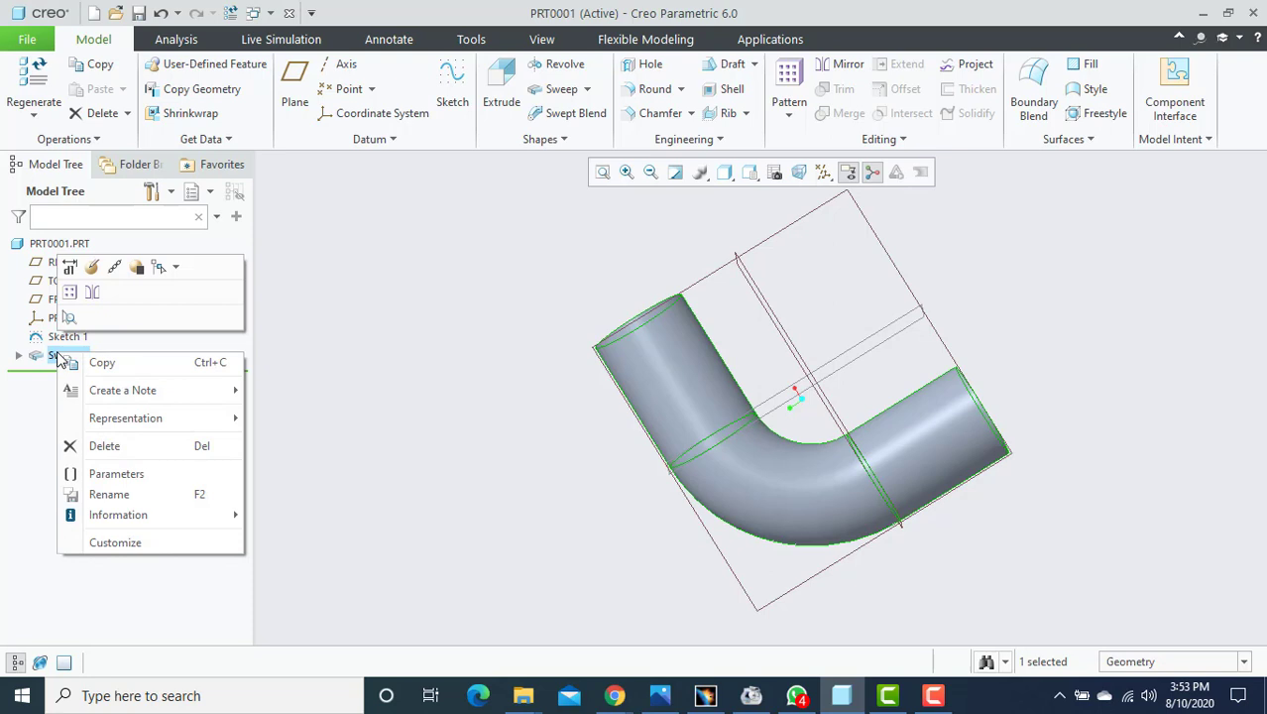
click(104, 448)
click(567, 374)
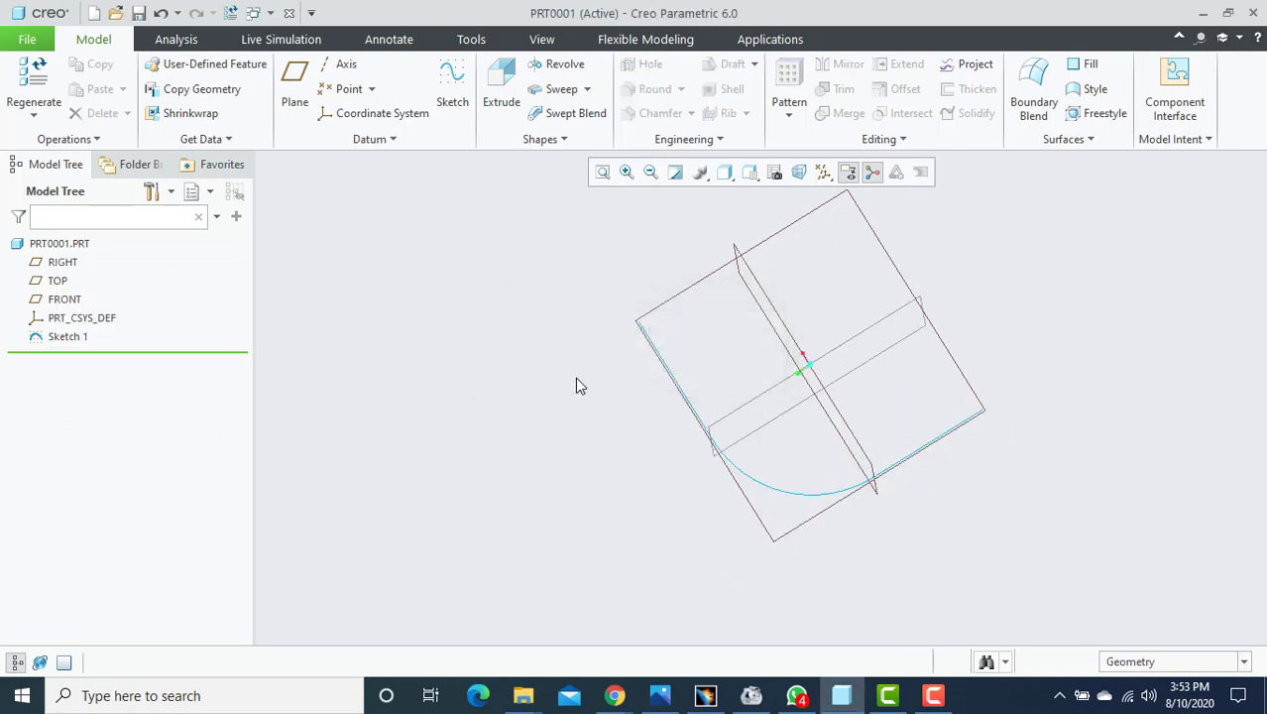
Start a second sketch on the FRONT plane.
scroll(753, 381, down, 3)
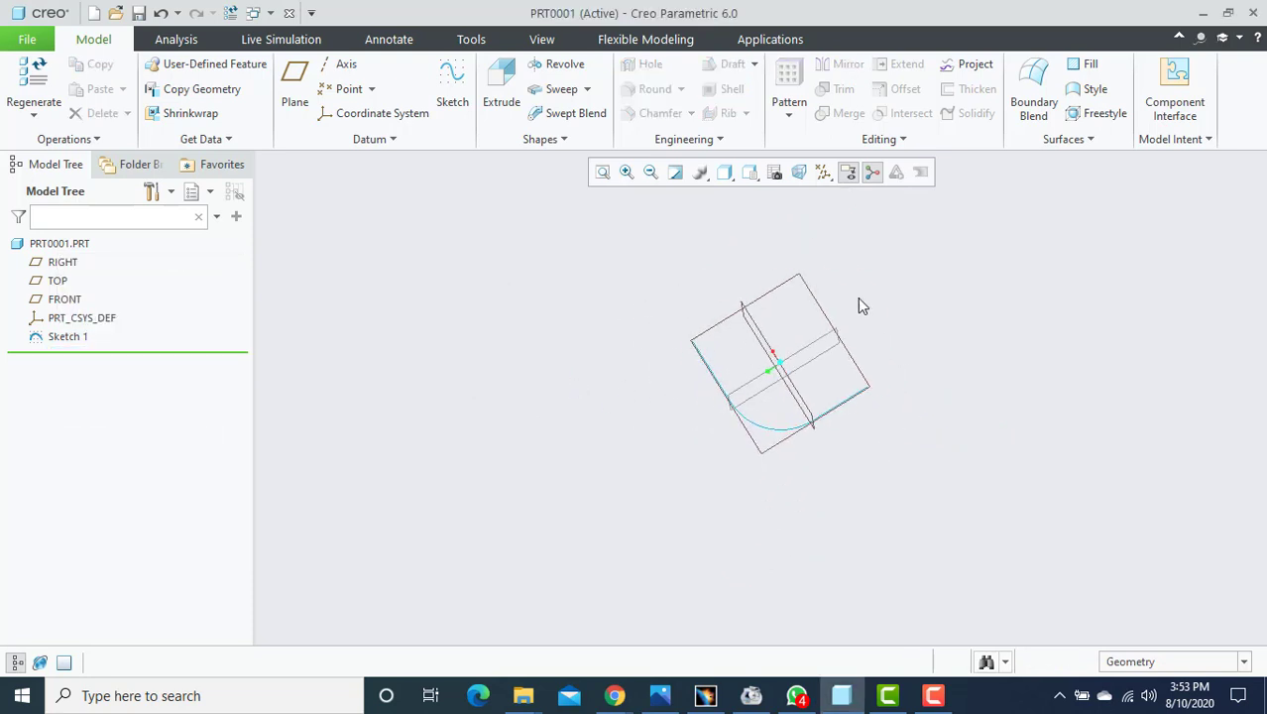
scroll(793, 313, up, 3)
click(786, 316)
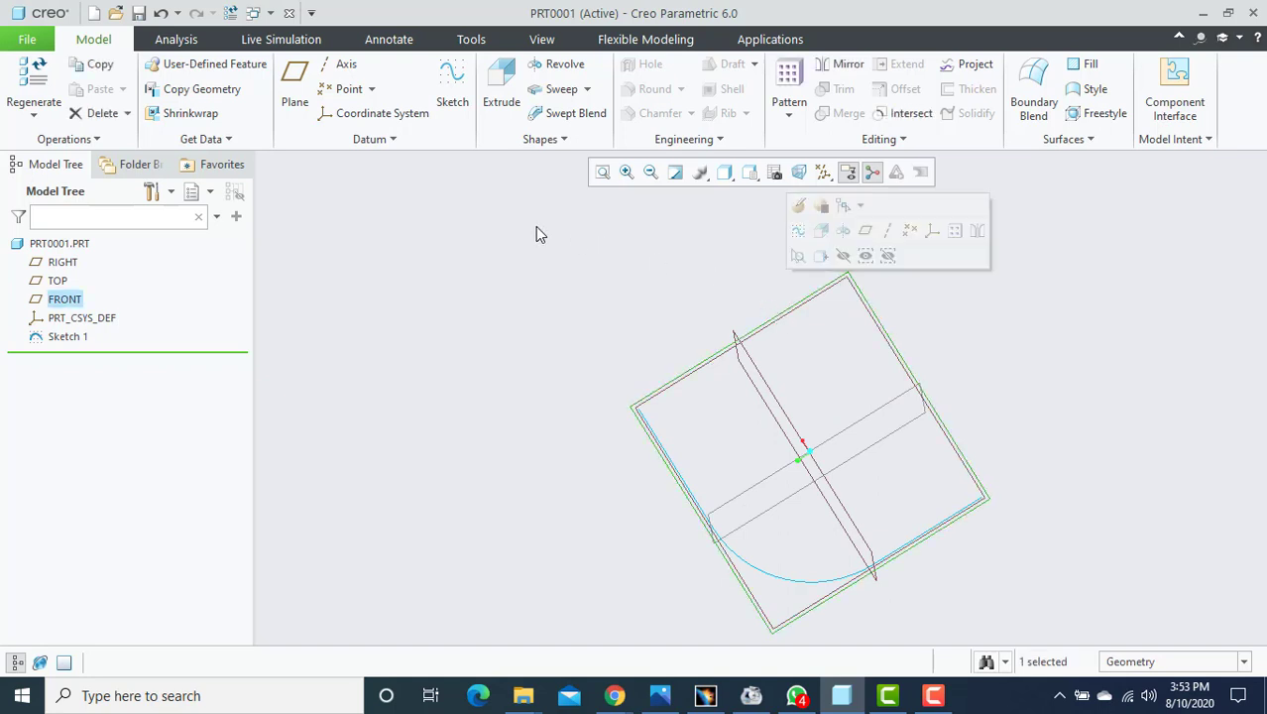
click(451, 99)
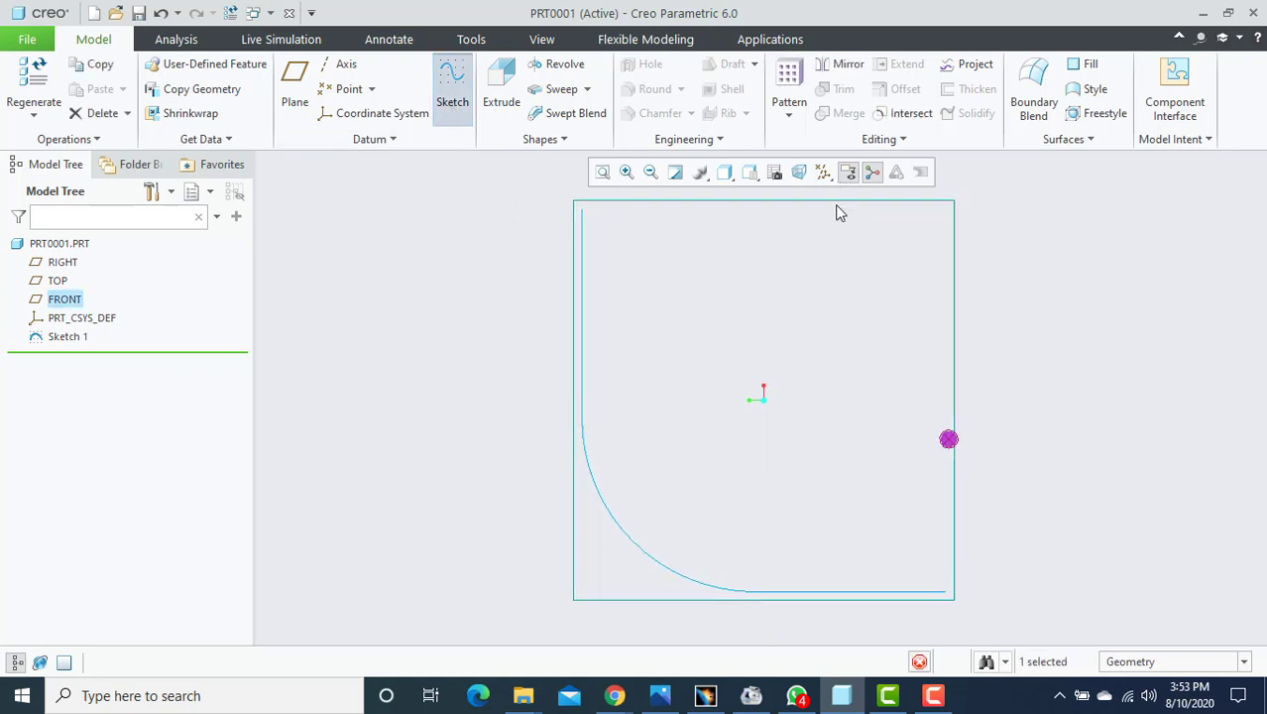
scroll(825, 282, up, 3)
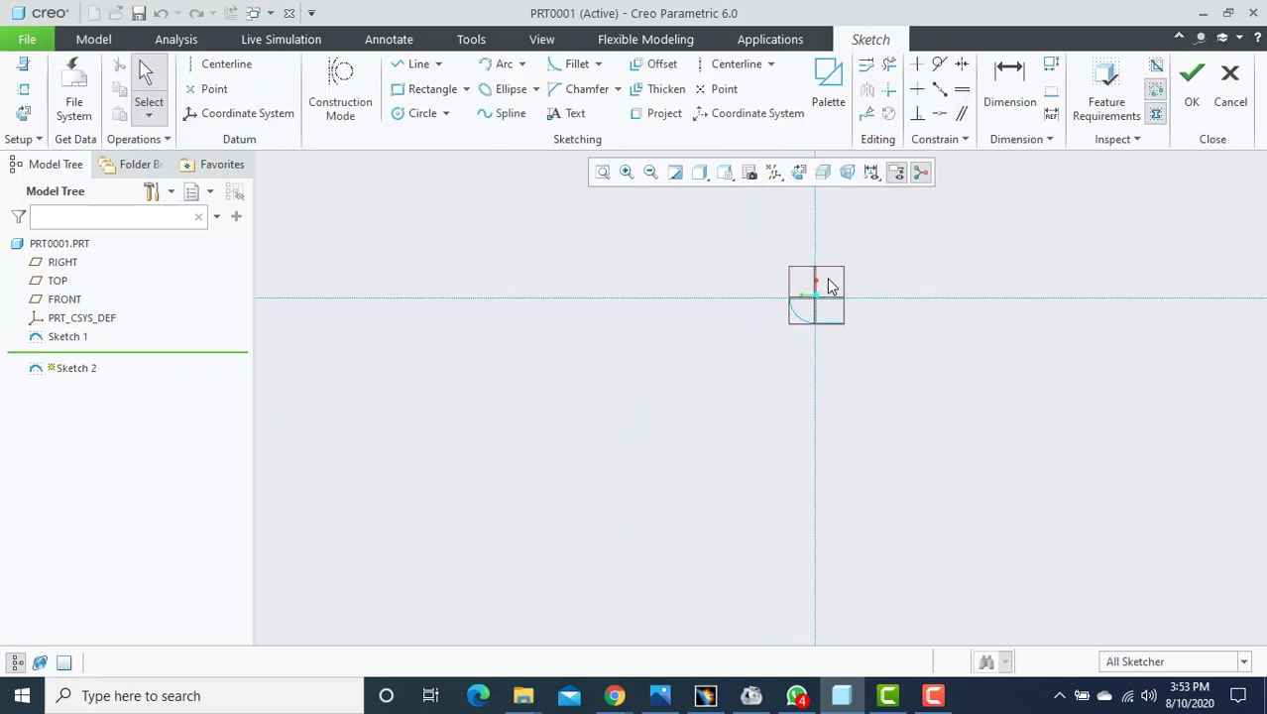
scroll(957, 270, down, 4)
Draw a four-point spline from the origin to an endpoint about 1135 across and 563 up, and finish the sketch.
click(506, 113)
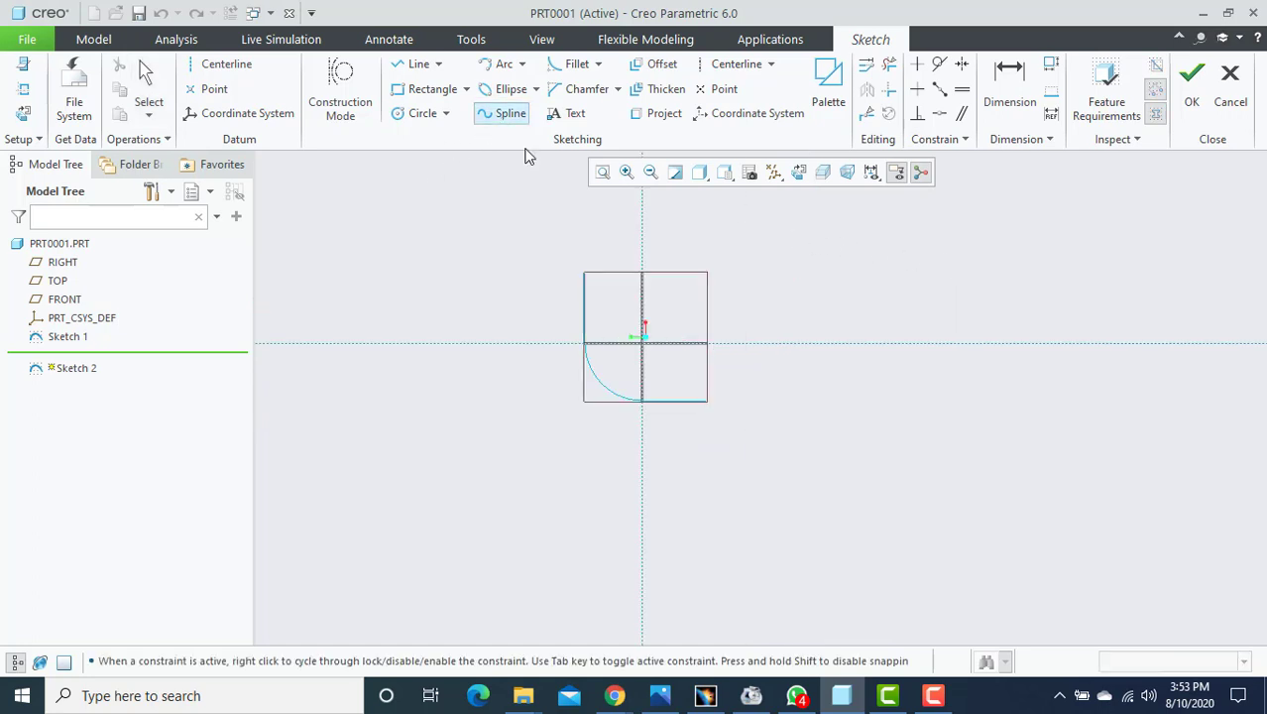
click(644, 342)
click(923, 275)
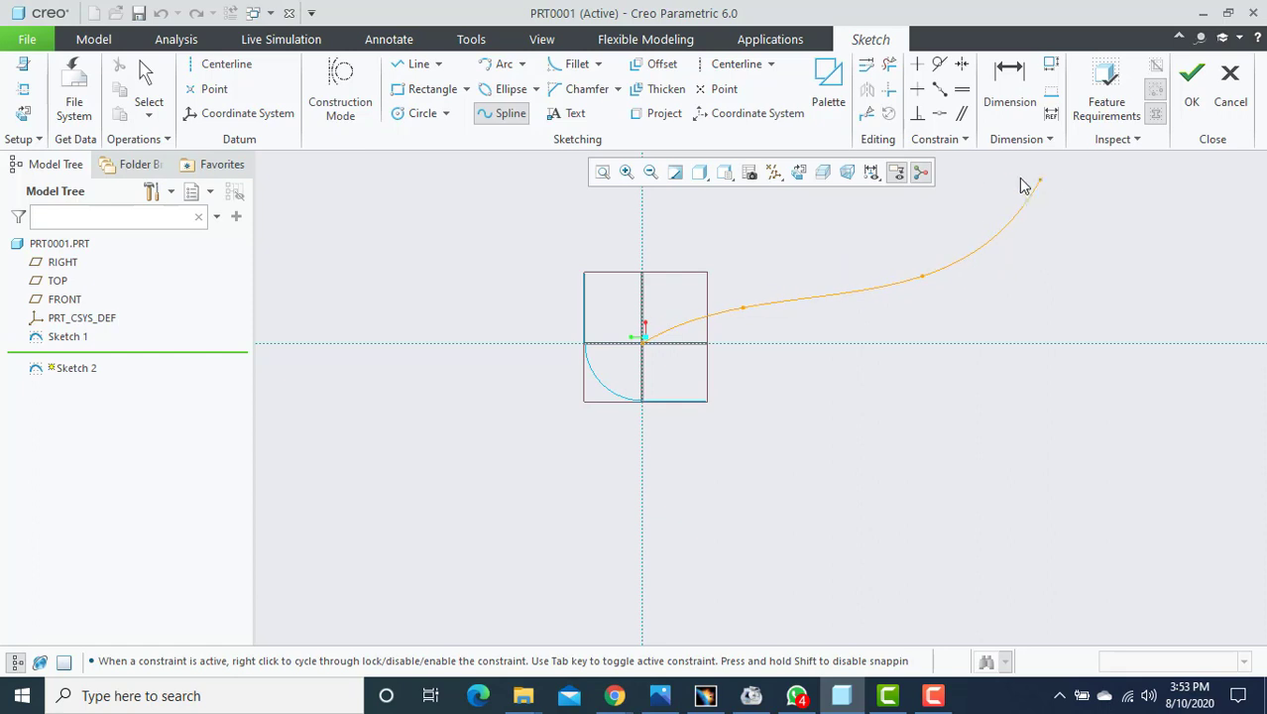
click(988, 174)
middle_click(990, 176)
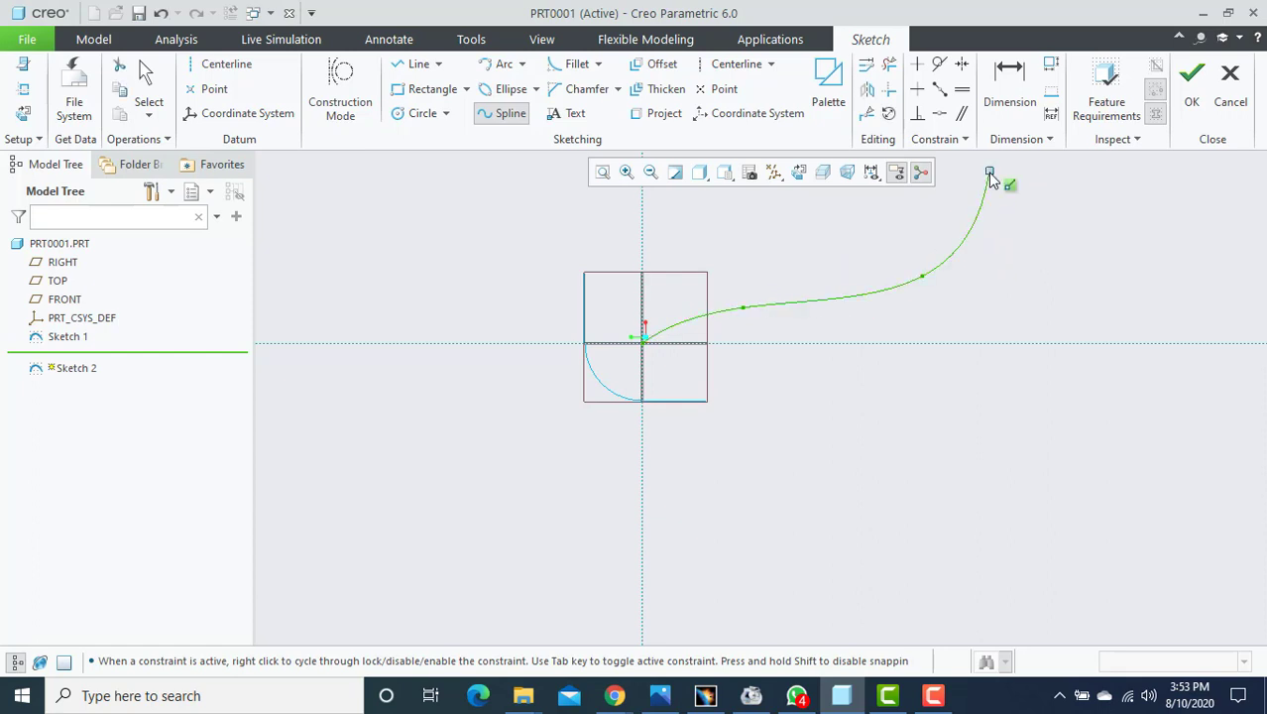
middle_click(1003, 209)
scroll(996, 361, up, 2)
mouse_move(995, 362)
middle_down()
mouse_move(1018, 376)
mouse_move(971, 300)
middle_up()
scroll(972, 300, down, 2)
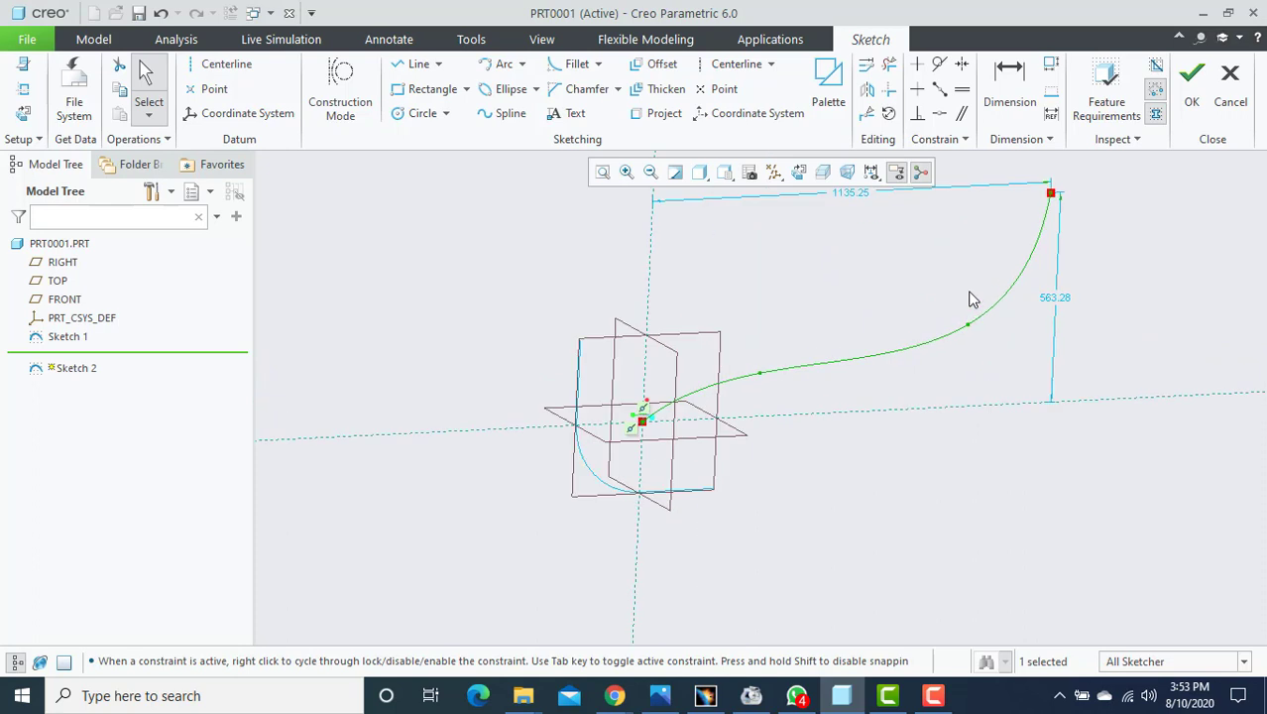
click(1191, 81)
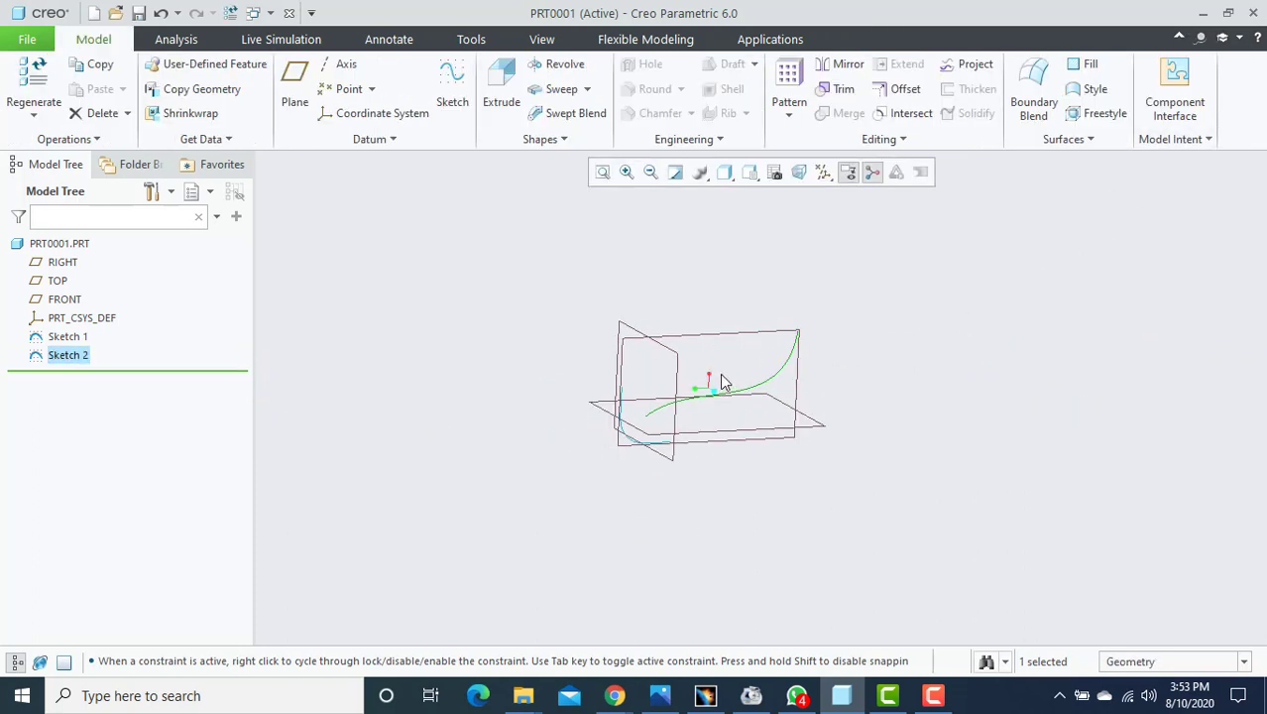
Start a Sweep along the spline and flip its start point to the spline's end at the origin.
scroll(724, 384, down, 2)
click(651, 328)
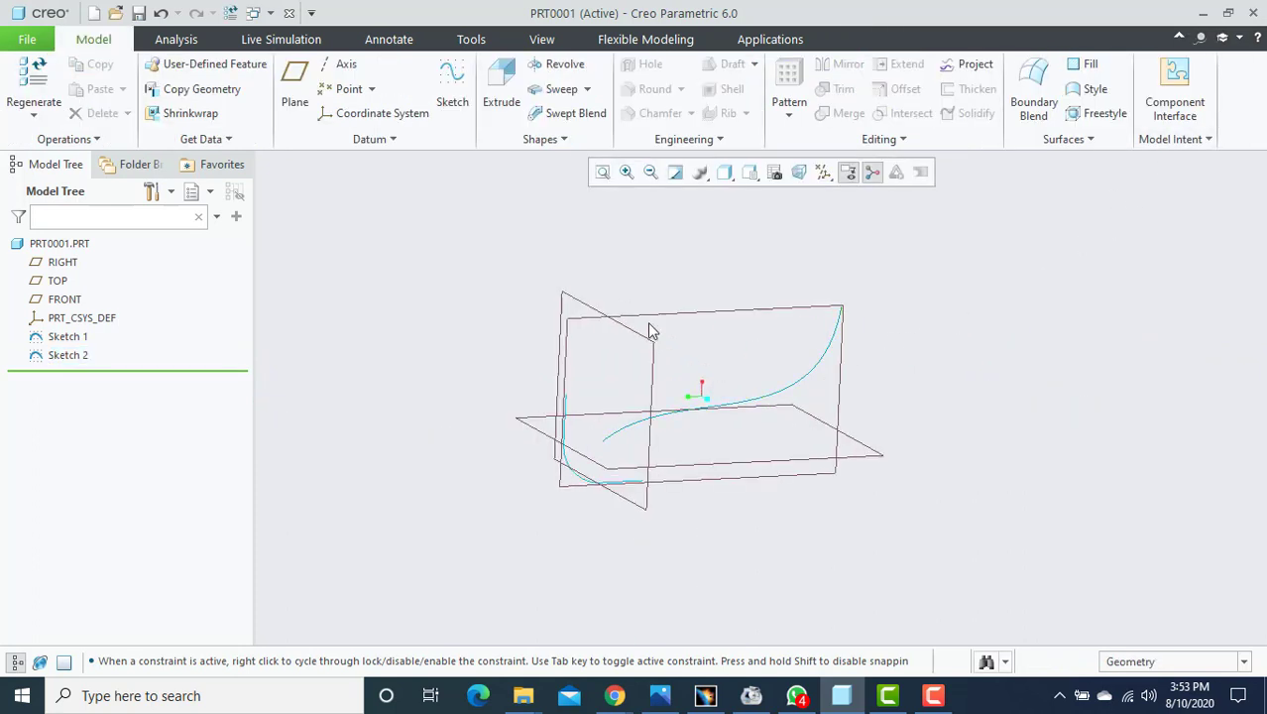
click(762, 402)
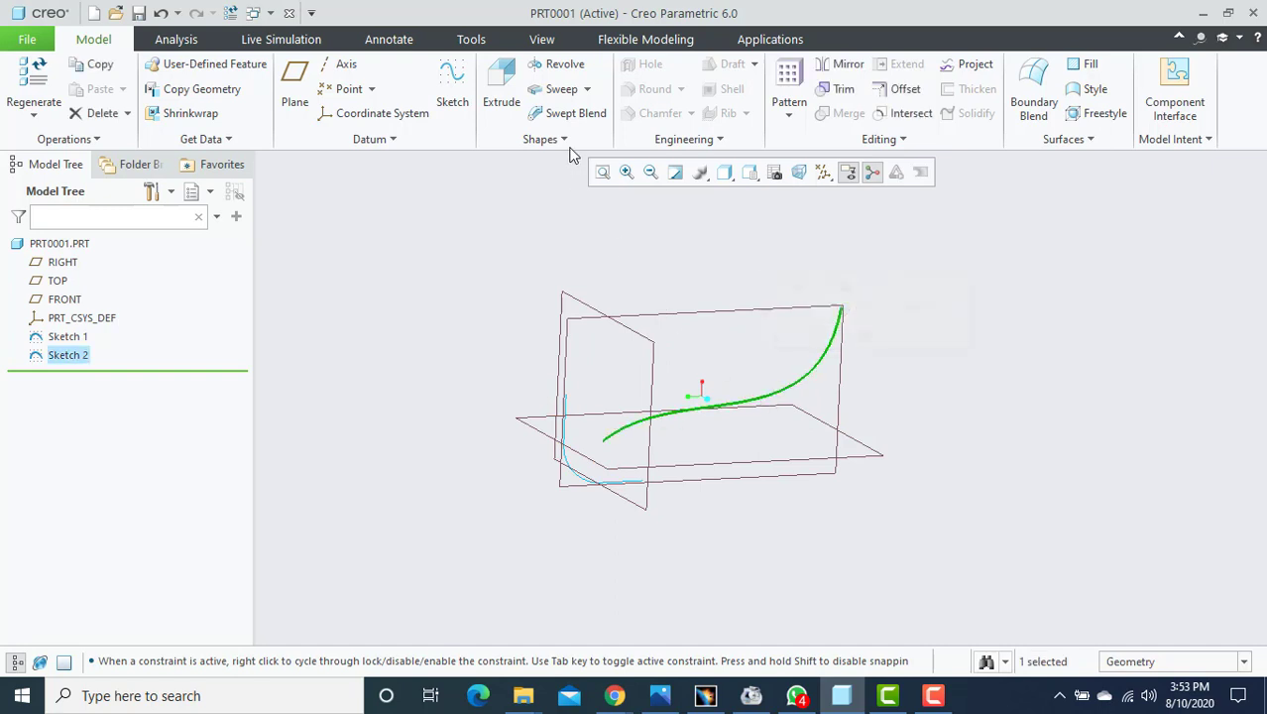
click(586, 89)
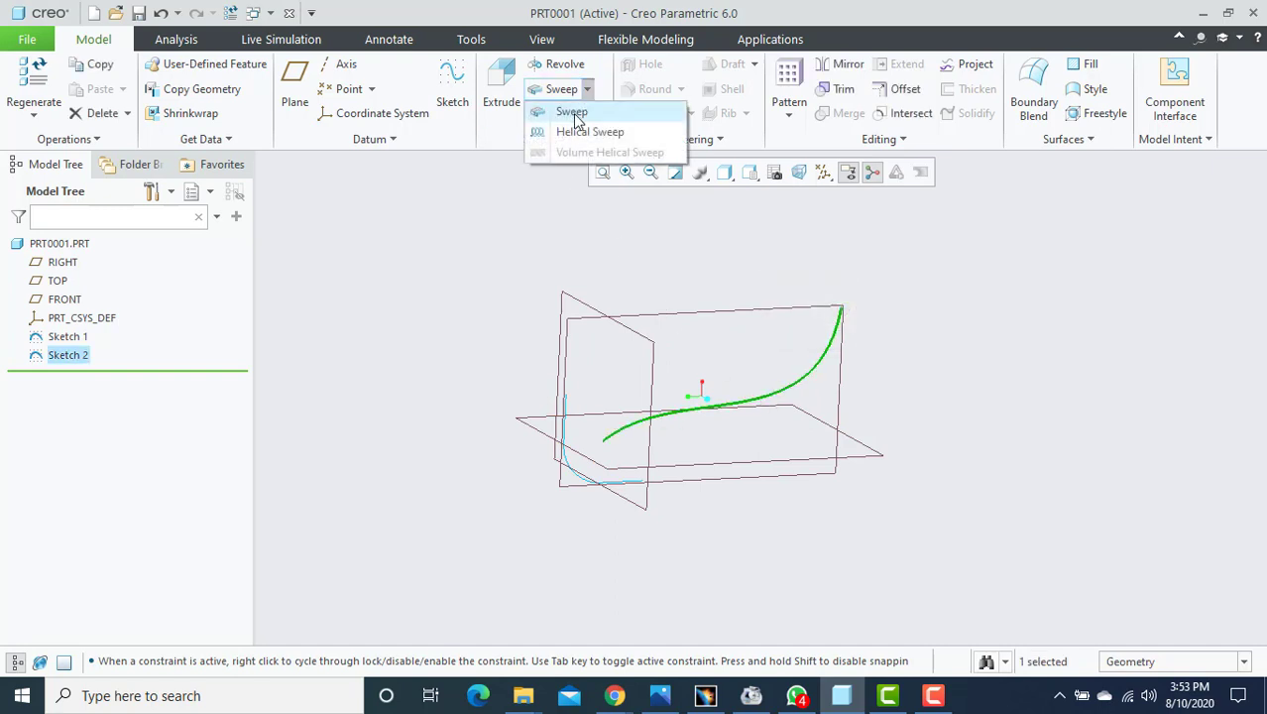
click(573, 112)
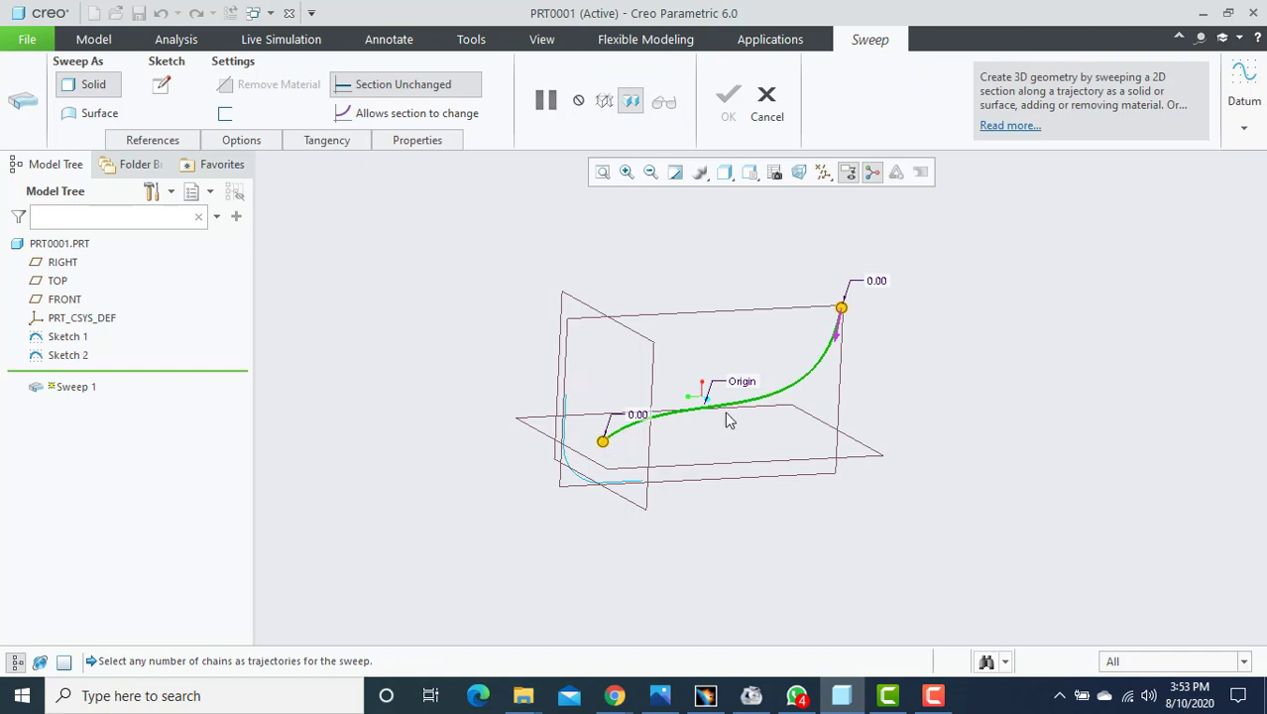
click(838, 342)
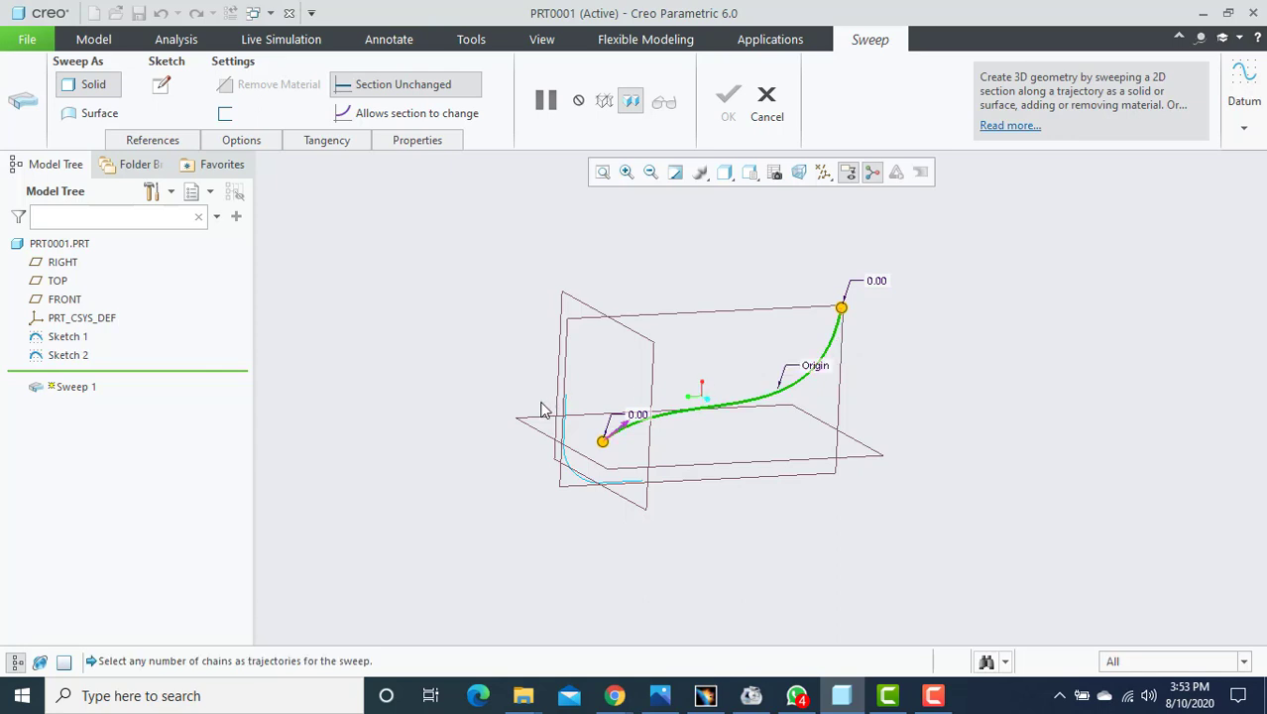
Sketch a circular sweep section about 127 in diameter centred on the trajectory's start point, and finish the section.
click(161, 85)
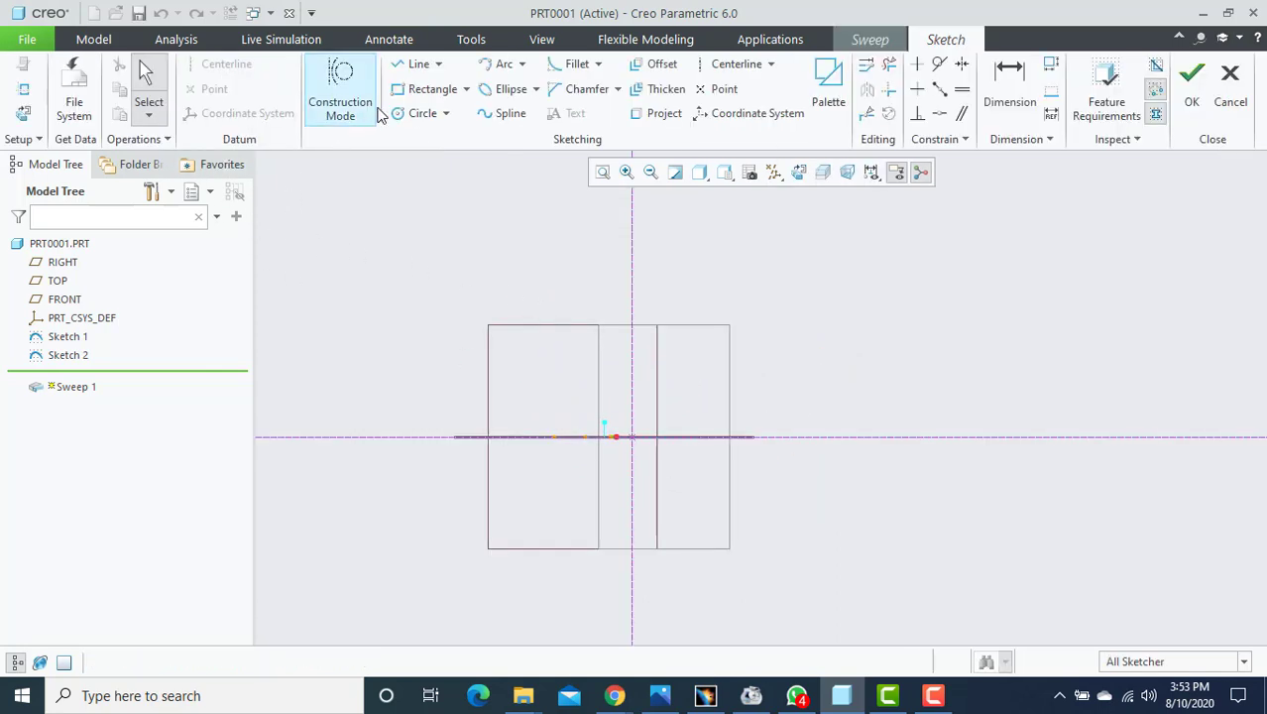
click(417, 113)
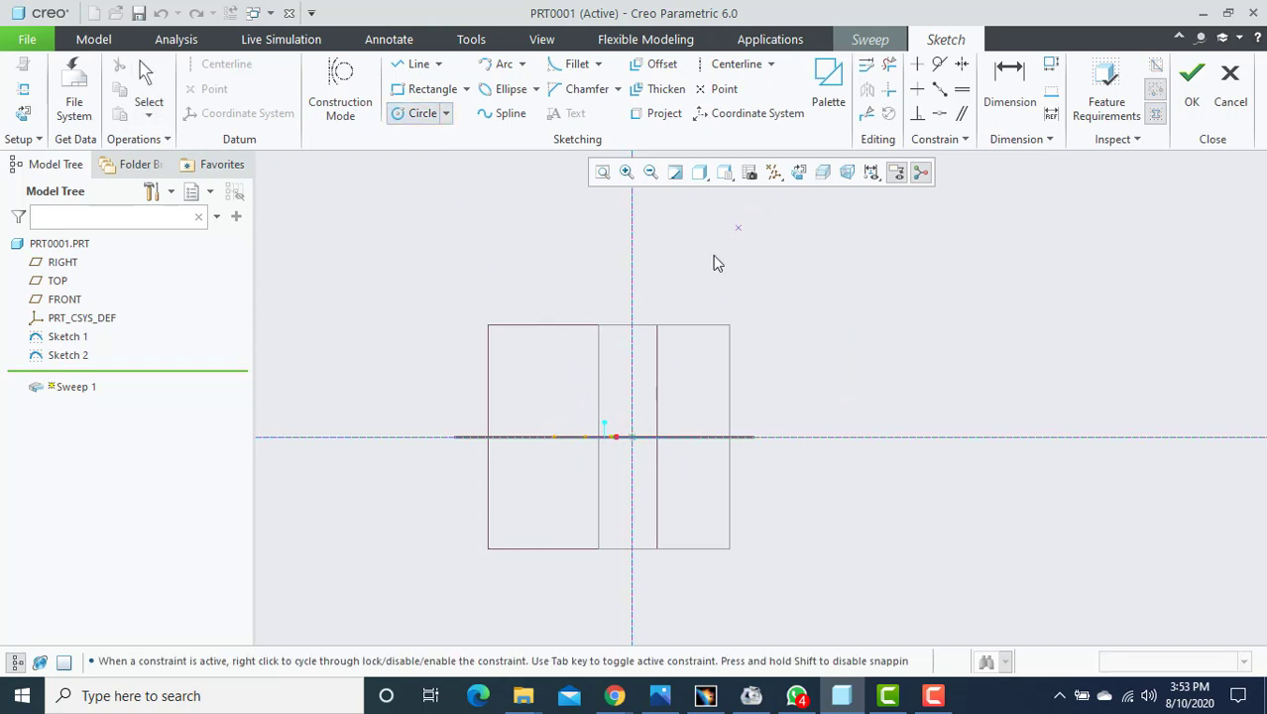
mouse_move(713, 263)
middle_down()
mouse_move(724, 339)
mouse_move(663, 346)
mouse_move(596, 375)
middle_up()
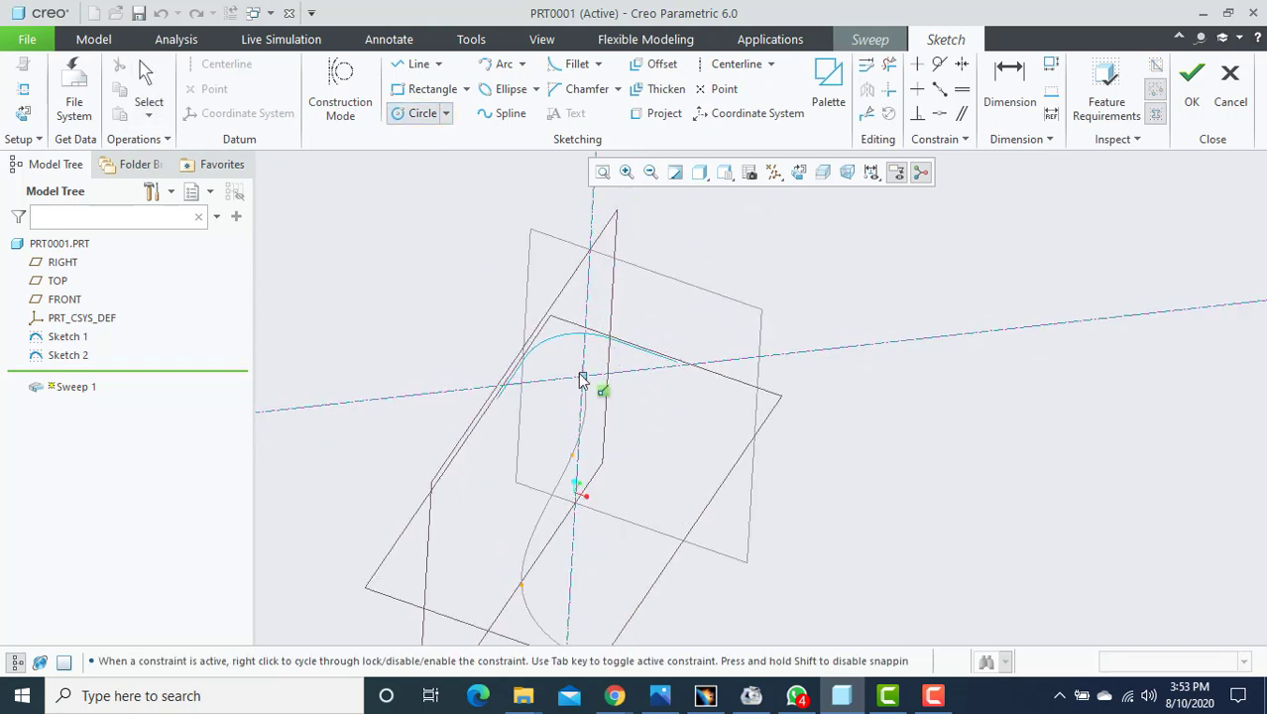
click(582, 376)
click(639, 393)
middle_click(639, 393)
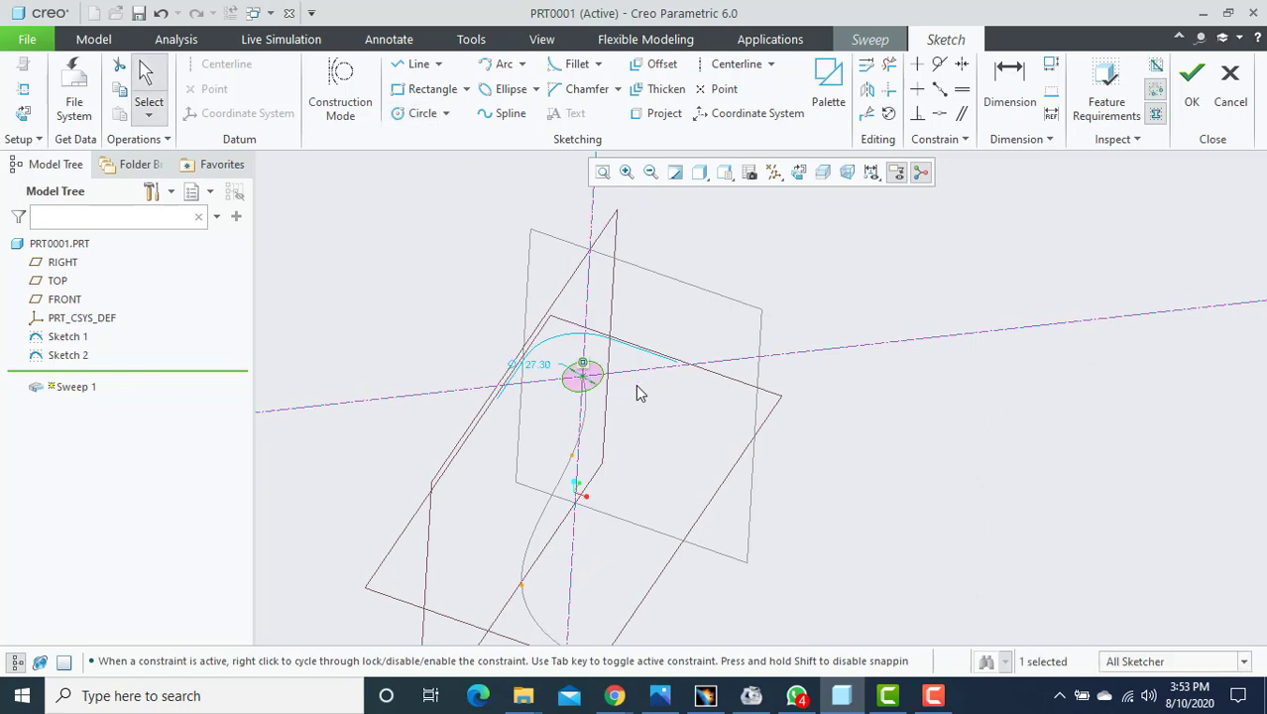
click(1185, 94)
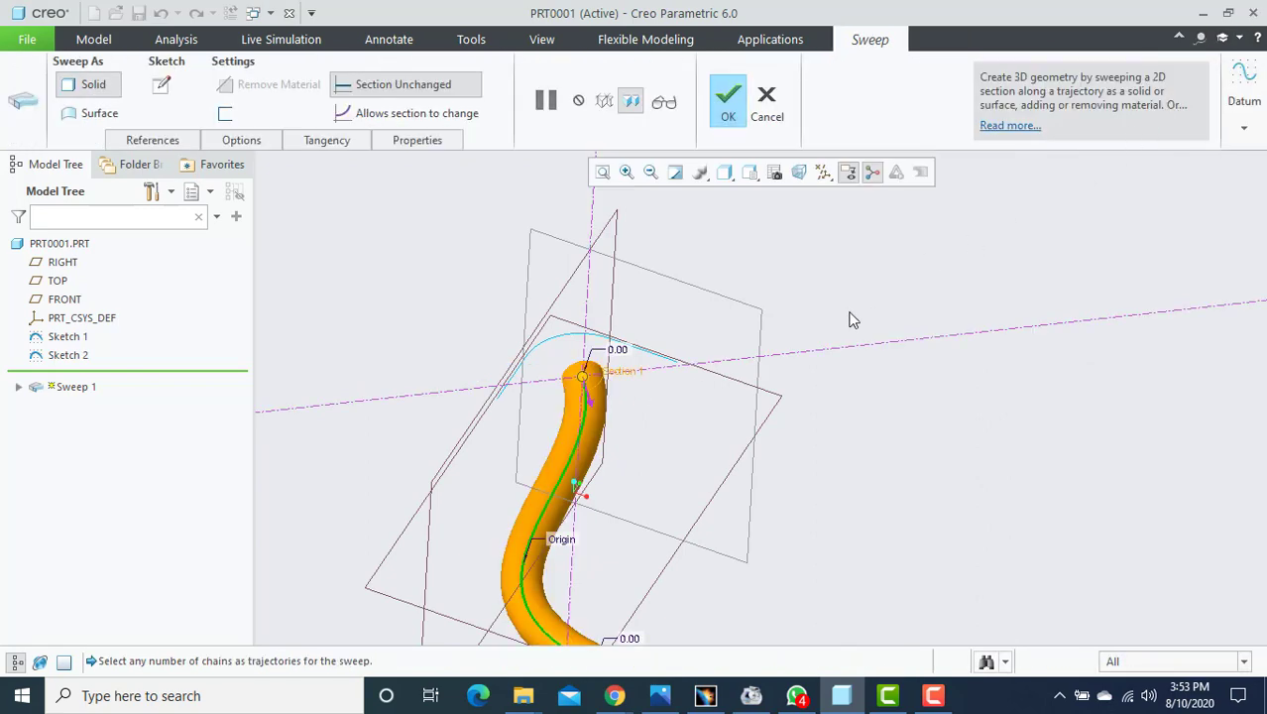
Change the spline sweep from a solid to a surface.
scroll(823, 352, up, 3)
middle_drag(803, 385, 727, 334)
scroll(632, 406, down, 8)
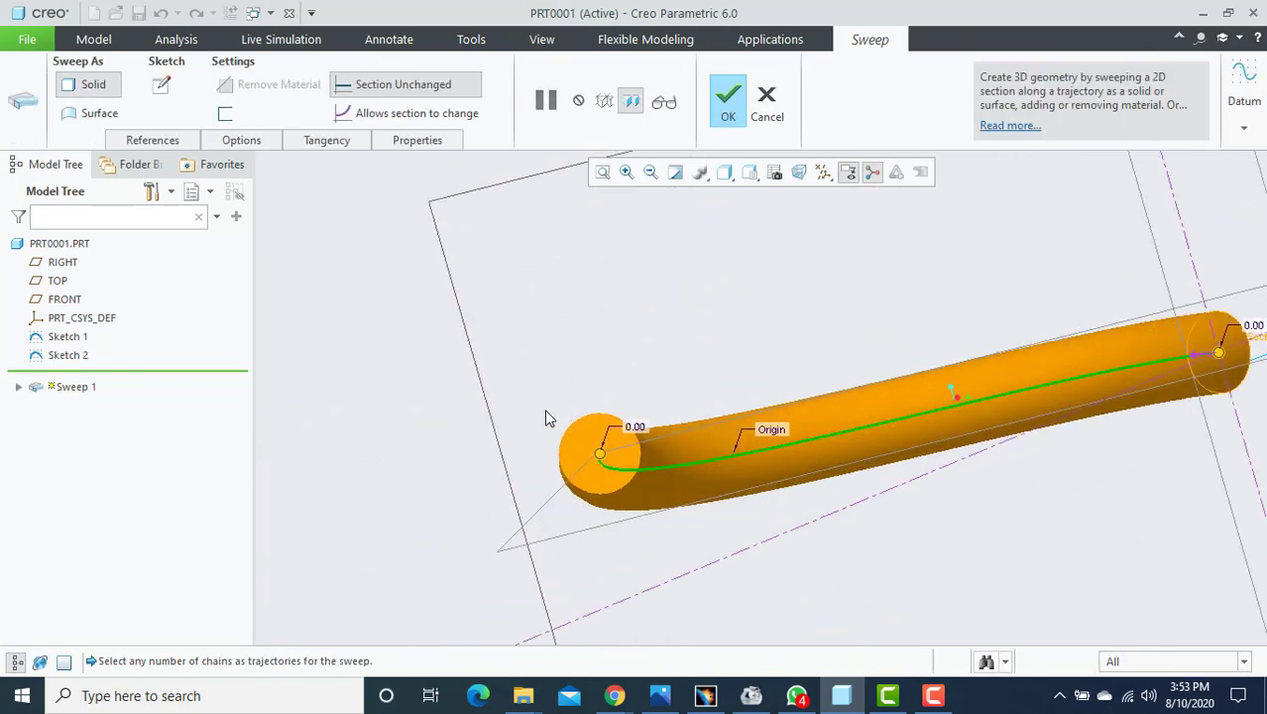
click(98, 115)
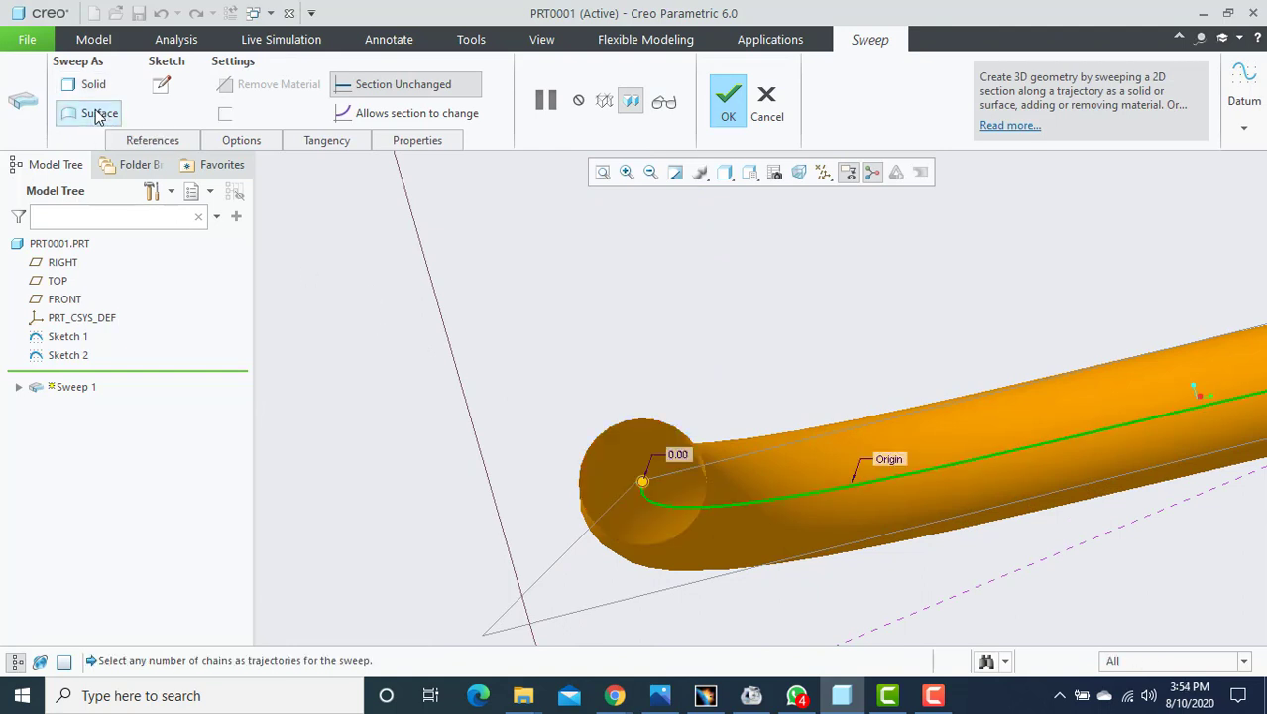
Complete the surface sweep along the spline and inspect the resulting tube.
mouse_move(583, 328)
middle_down()
mouse_move(634, 301)
mouse_move(603, 305)
mouse_move(585, 337)
mouse_move(605, 337)
middle_up()
scroll(603, 329, up, 5)
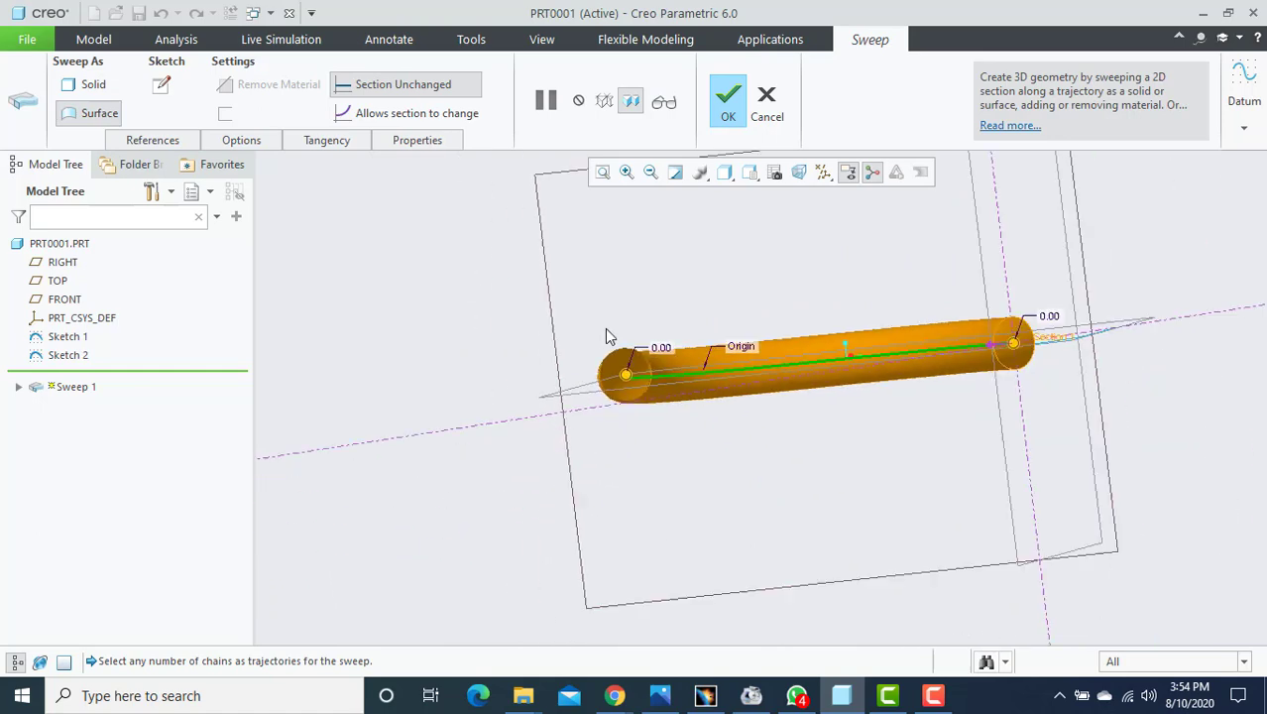
click(733, 97)
middle_drag(660, 368, 603, 413)
click(603, 413)
scroll(676, 335, down, 4)
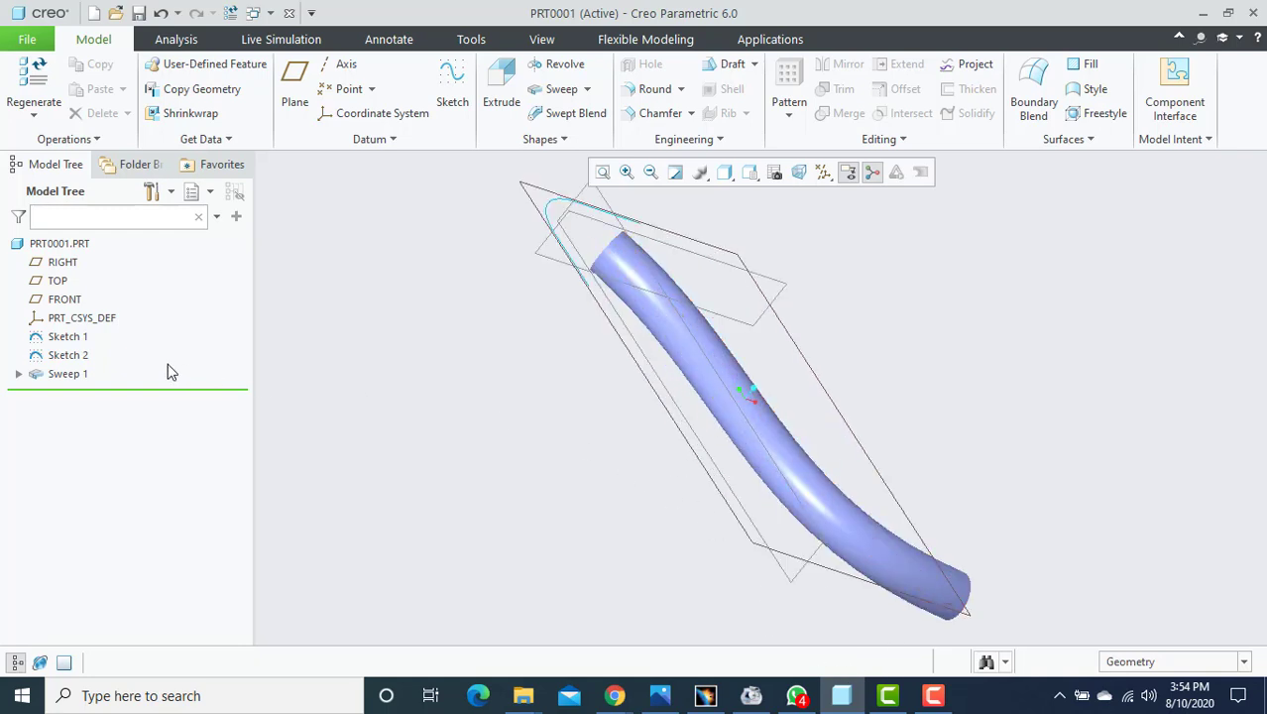
Delete the spline's surface sweep, keeping both trajectory sketches.
click(69, 382)
right_click(71, 377)
click(230, 470)
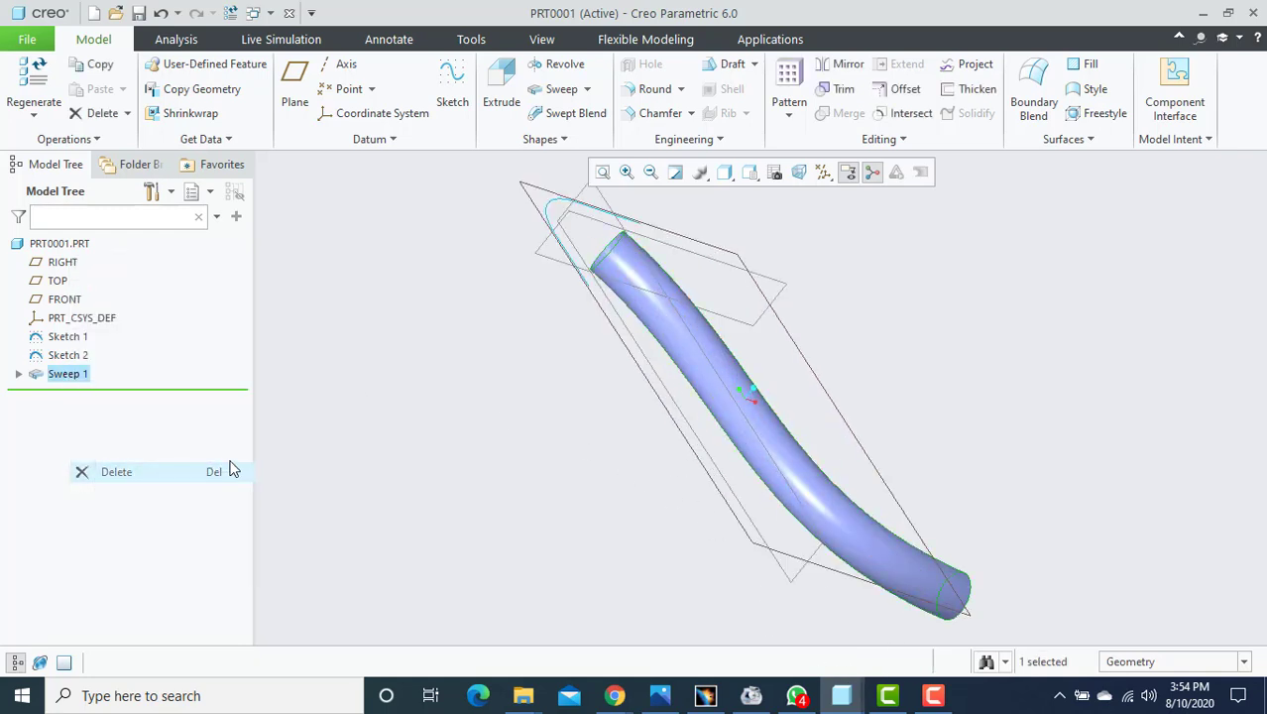
click(573, 376)
key(ctrl+d)
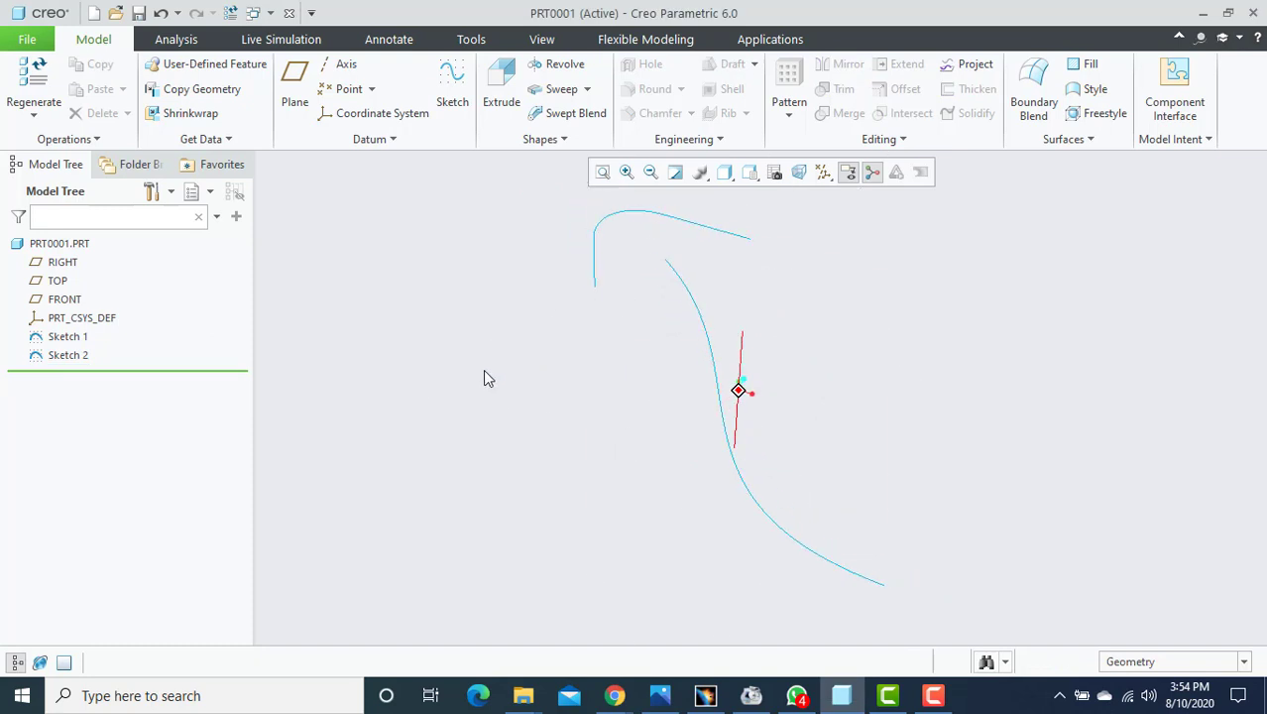
Start a sketch on the FRONT plane and draw a vertical line about 885 tall, rising from the horizontal reference about 680 left of the origin.
click(586, 89)
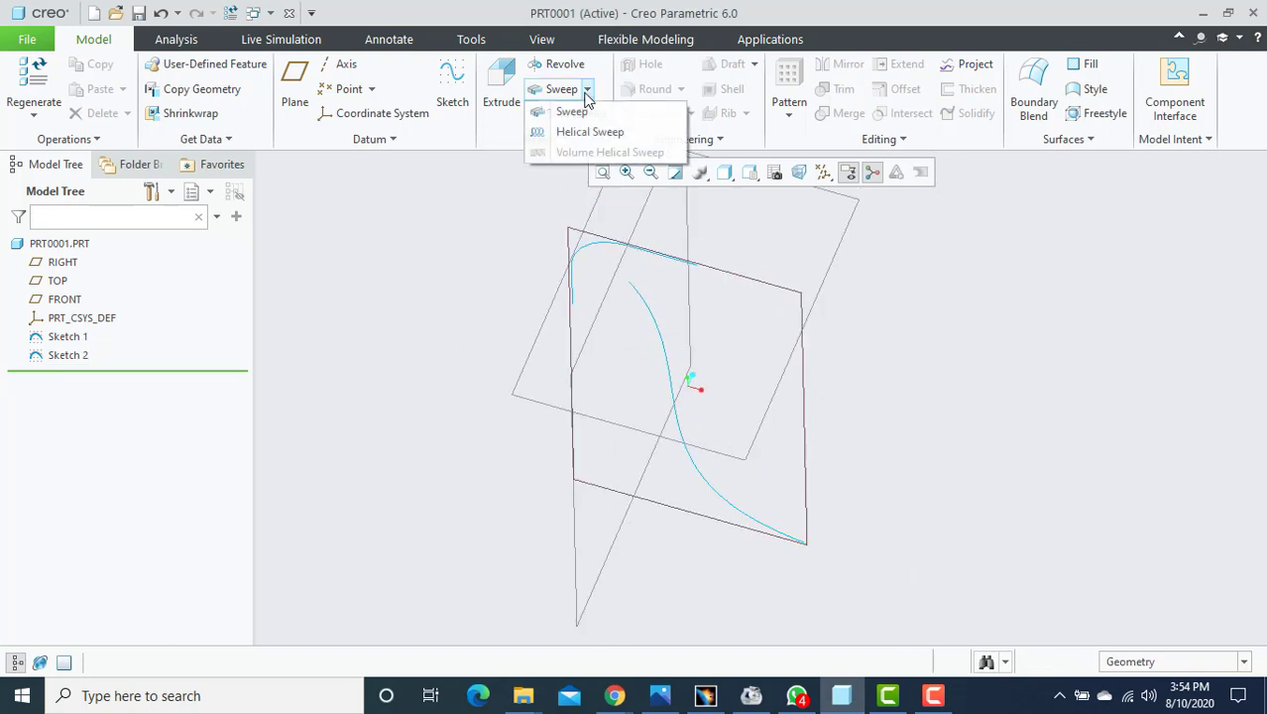
click(401, 232)
key(ctrl+d)
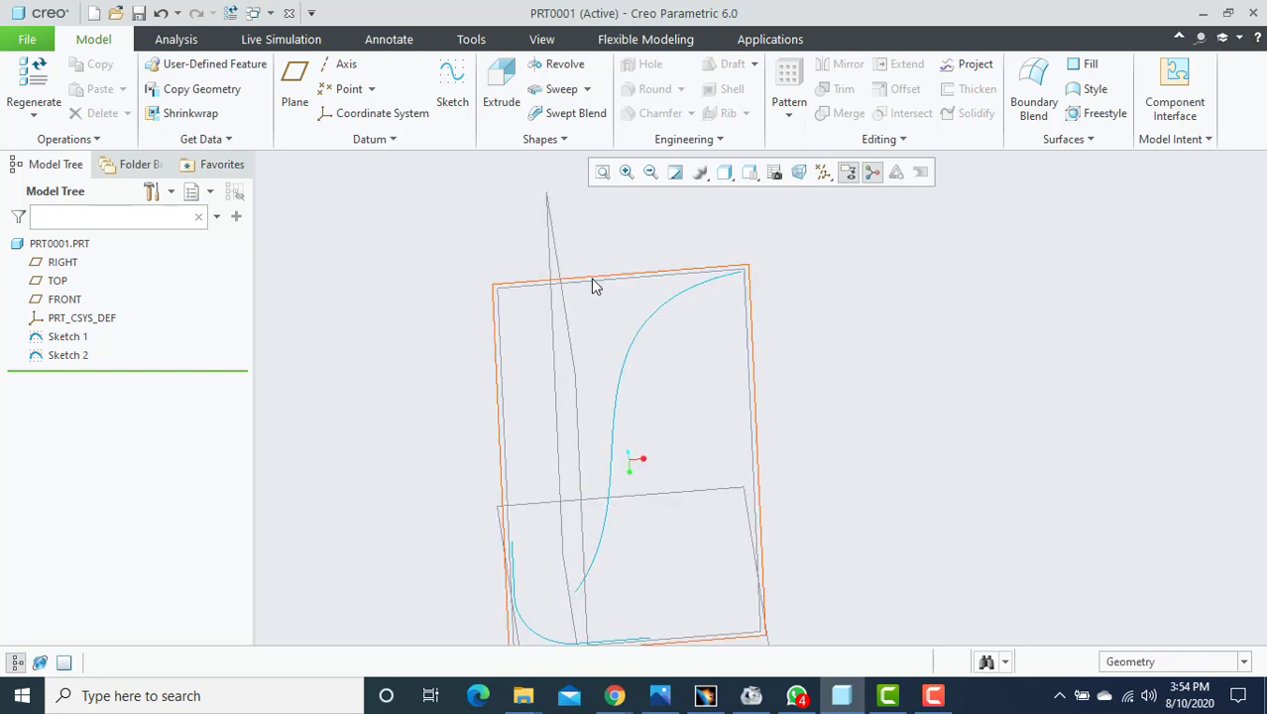
click(594, 284)
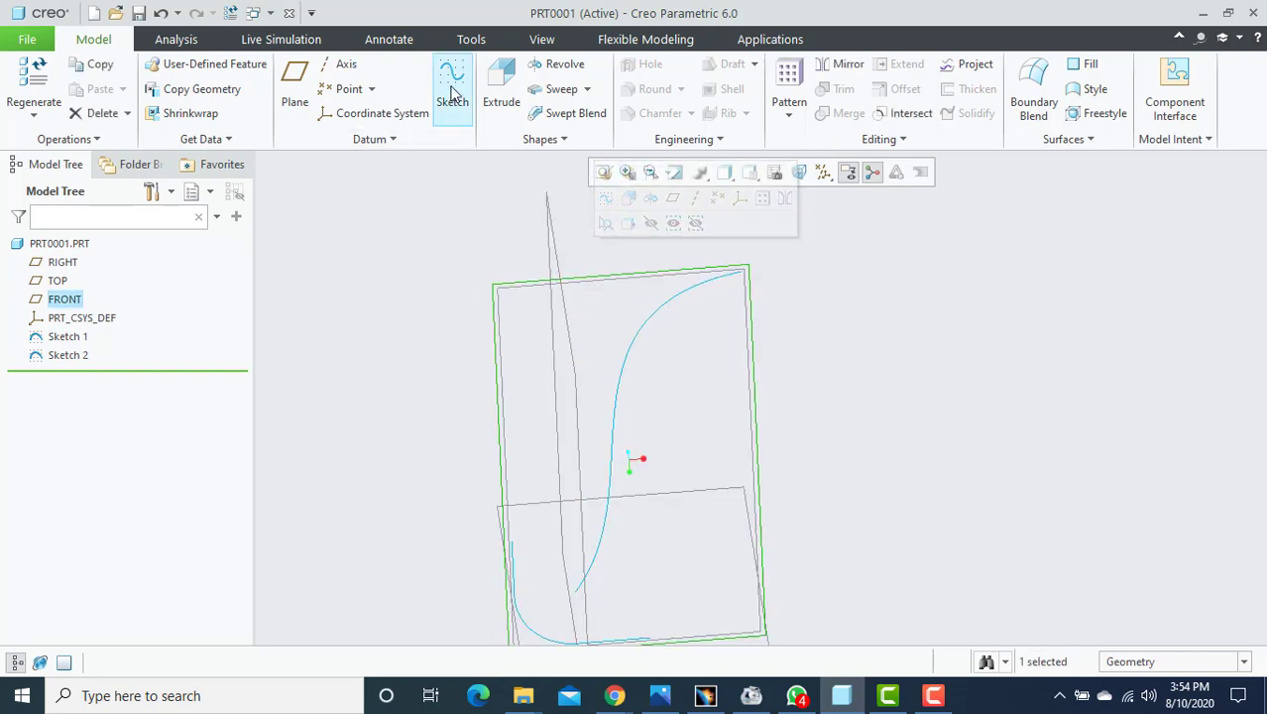
click(452, 91)
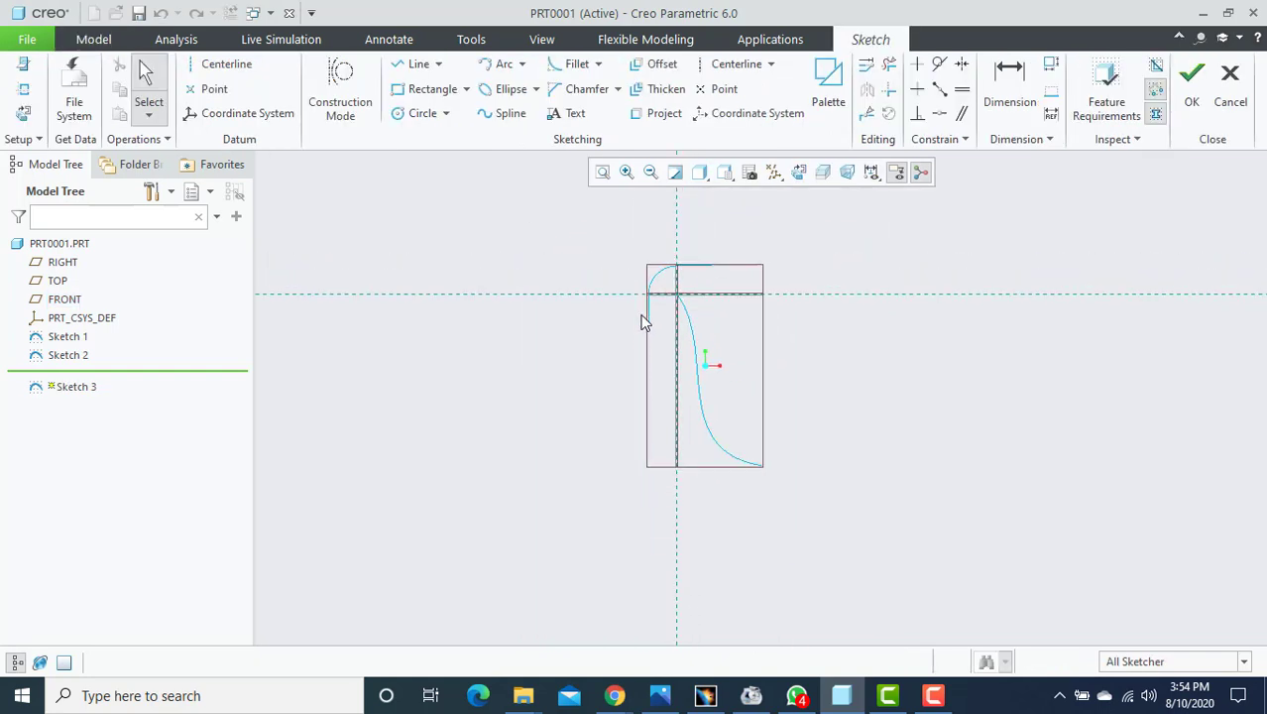
scroll(557, 222, down, 2)
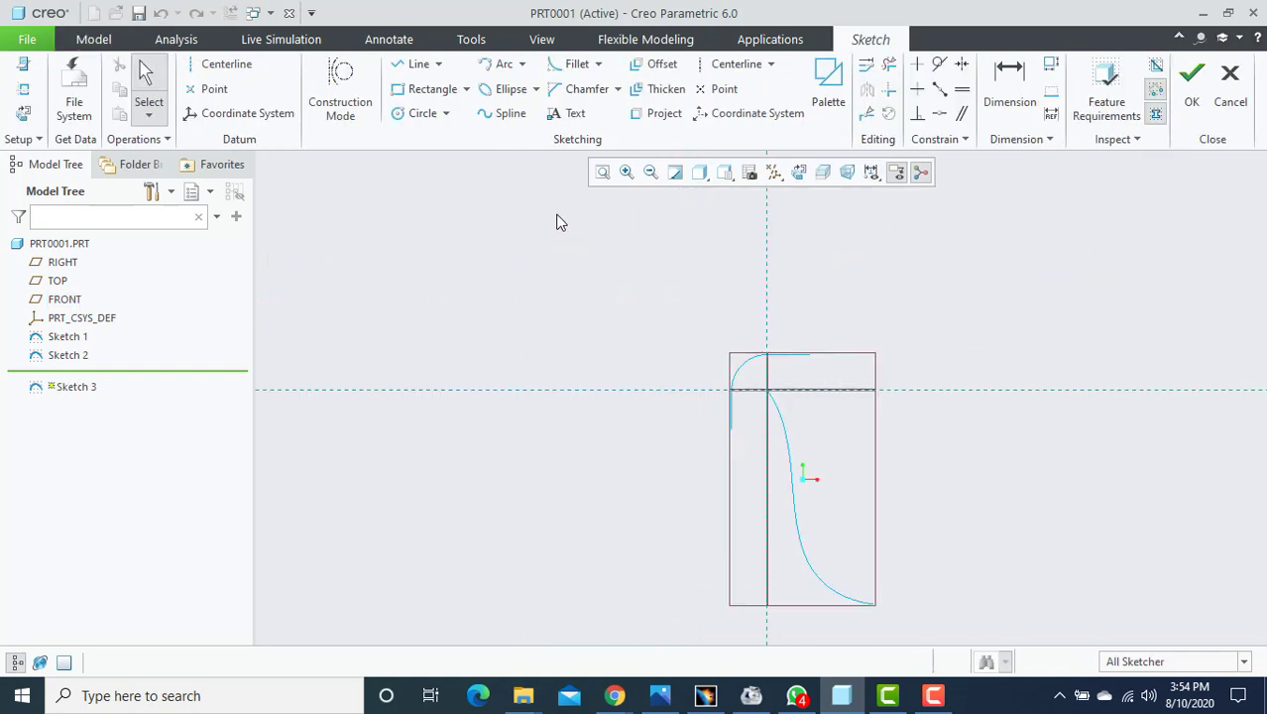
click(414, 66)
click(639, 380)
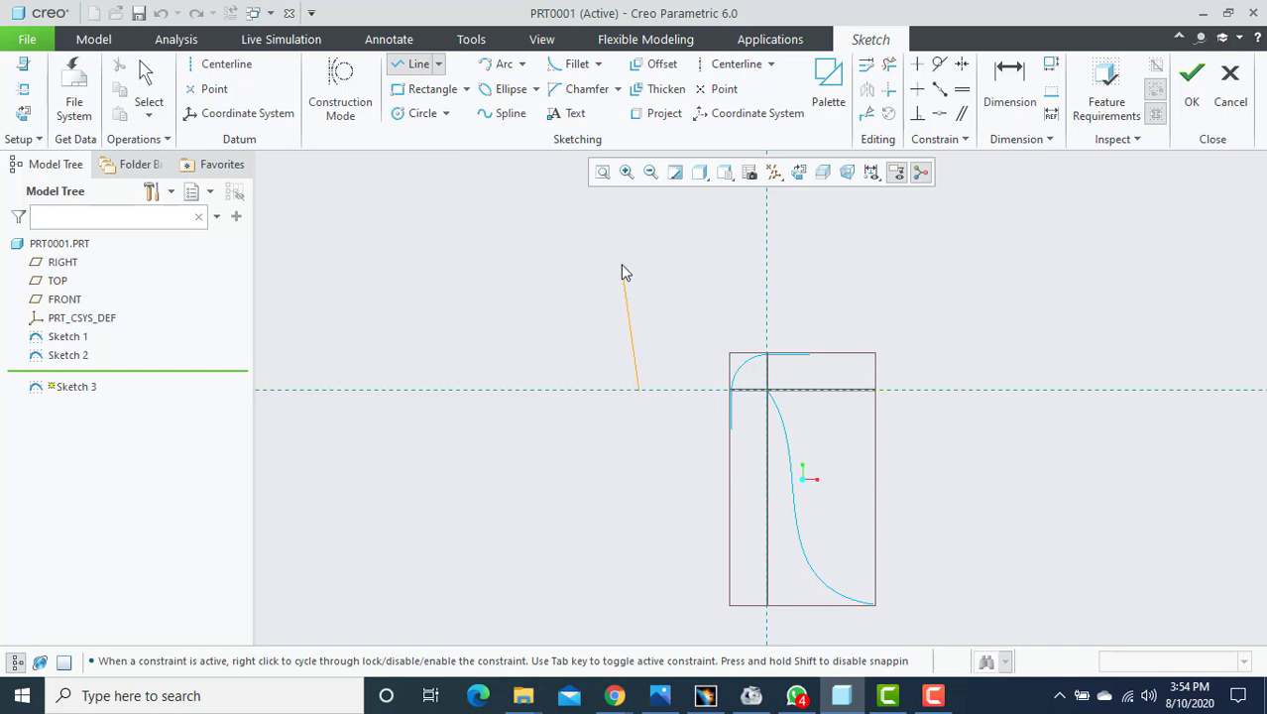
click(642, 223)
middle_click(645, 220)
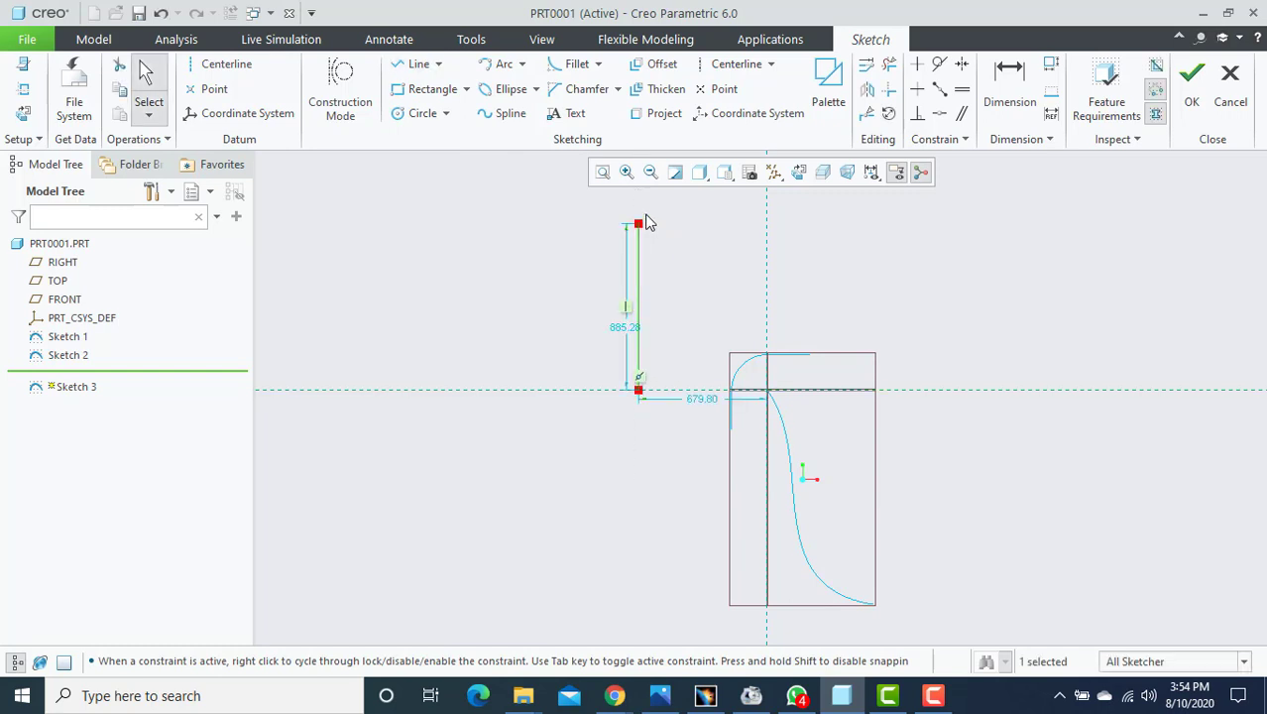
Add a vertical centerline along the vertical reference through the origin as the helix axis, and finish the sketch.
click(218, 65)
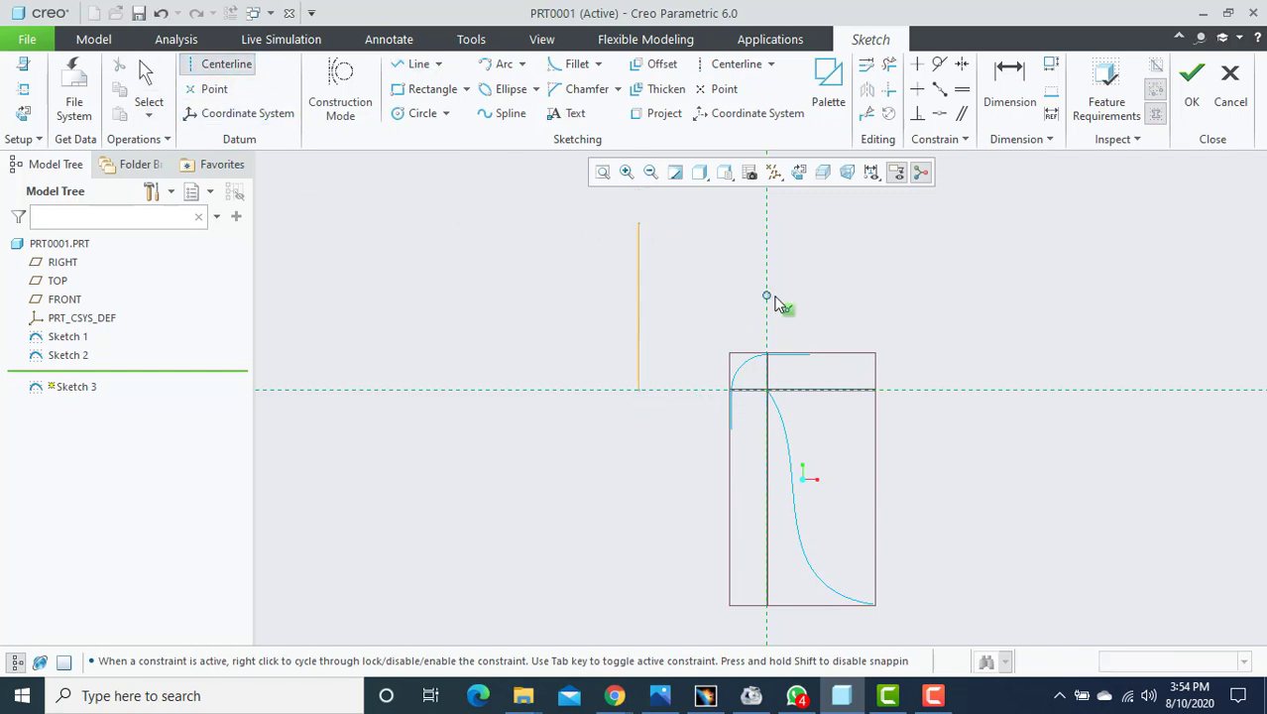
middle_click(727, 290)
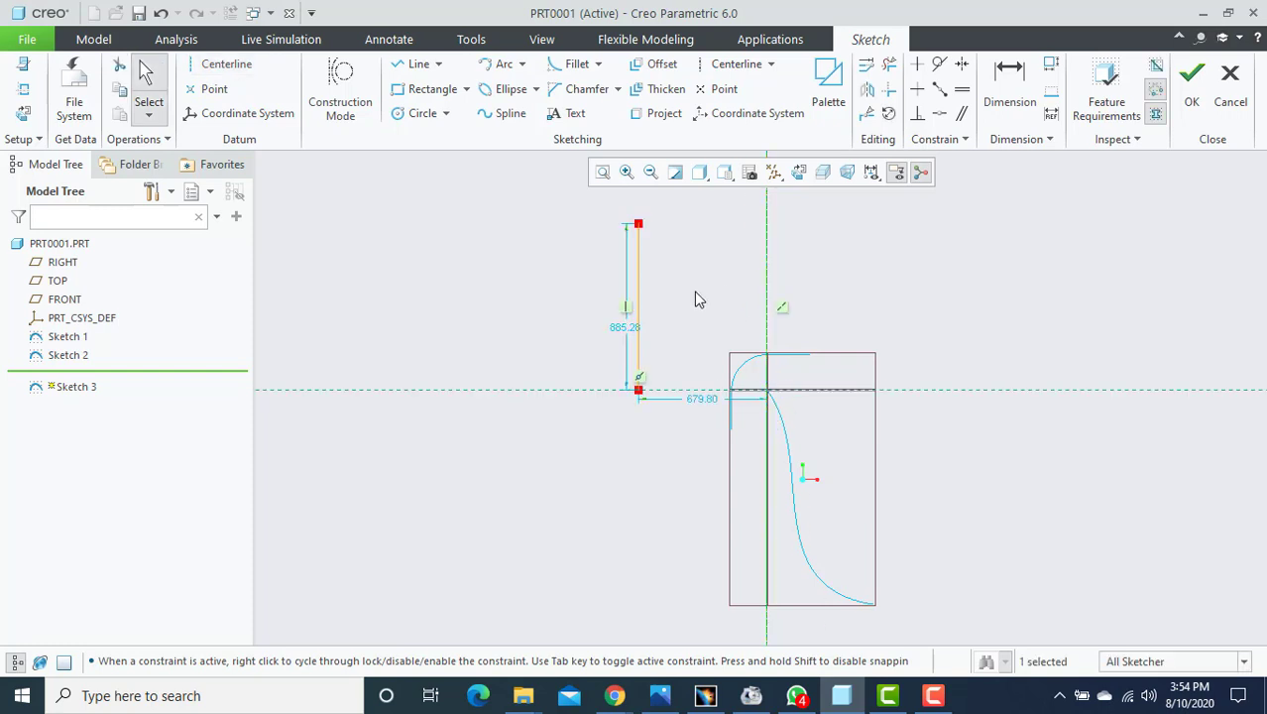
scroll(693, 292, up, 1)
click(1192, 81)
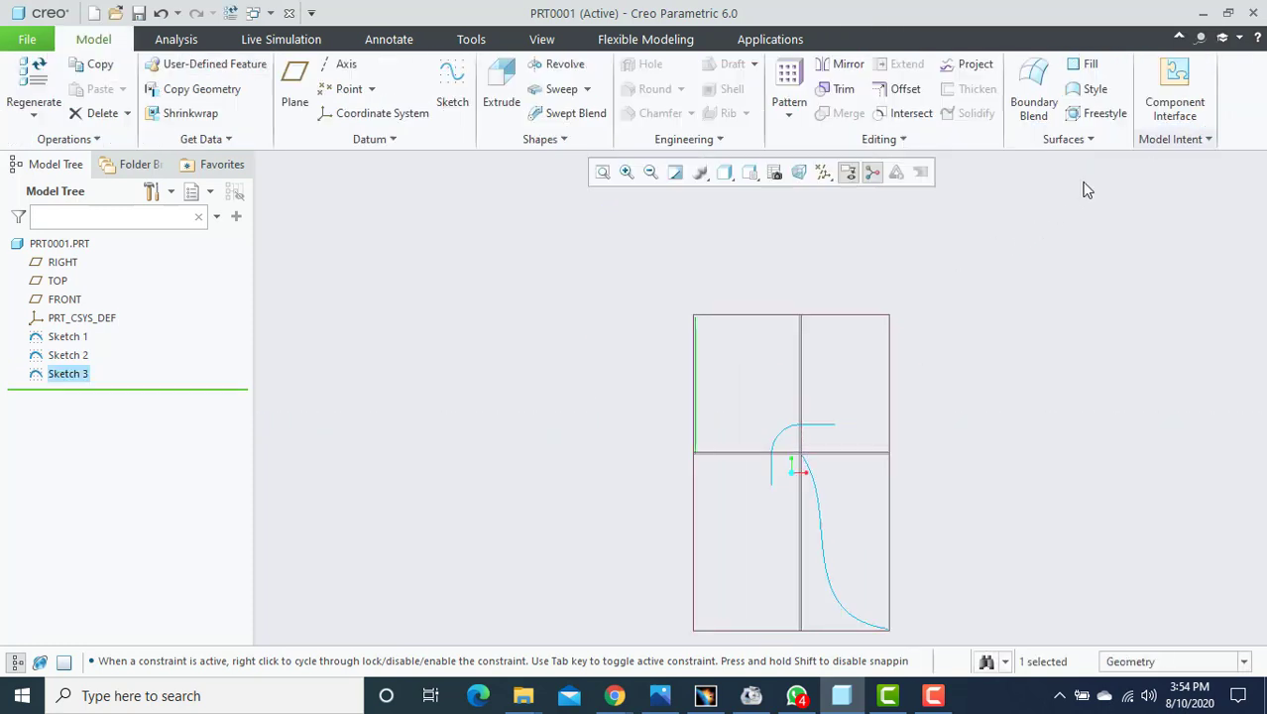
Start a Helical Sweep from the vertical line profile and sketch a small circular section centred on the profile's lower start point.
scroll(681, 396, up, 2)
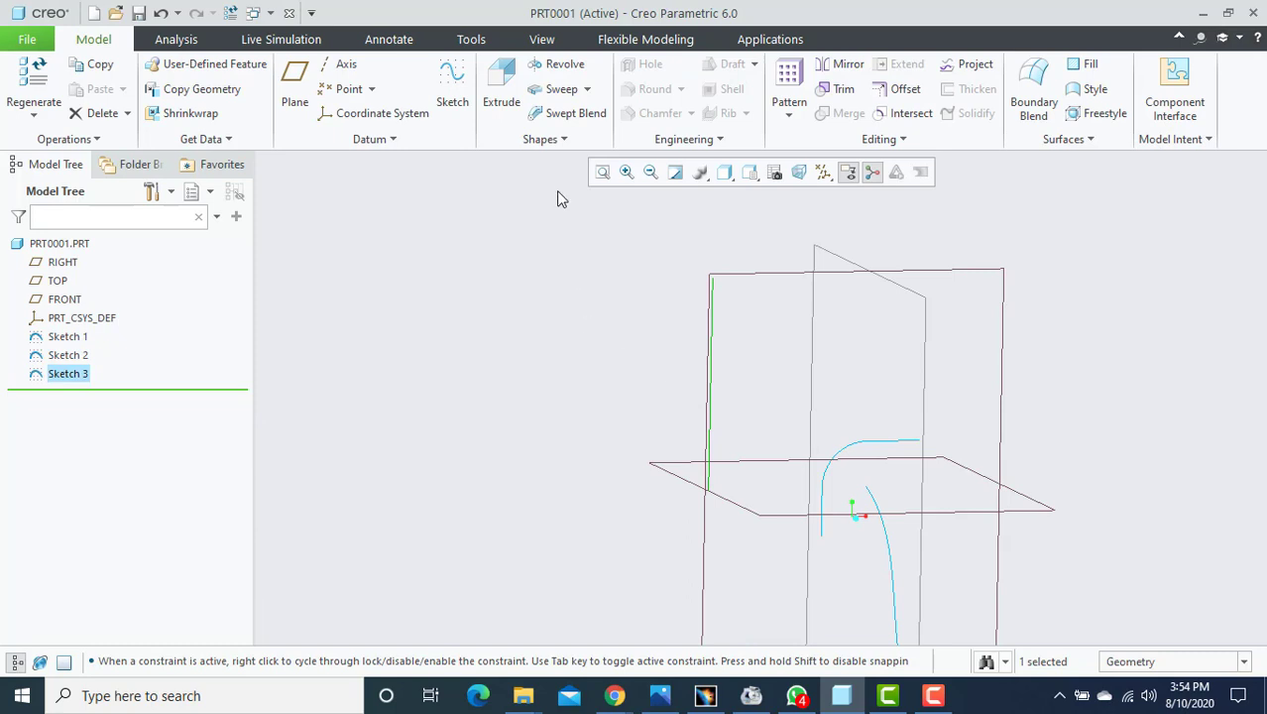
click(587, 88)
click(573, 135)
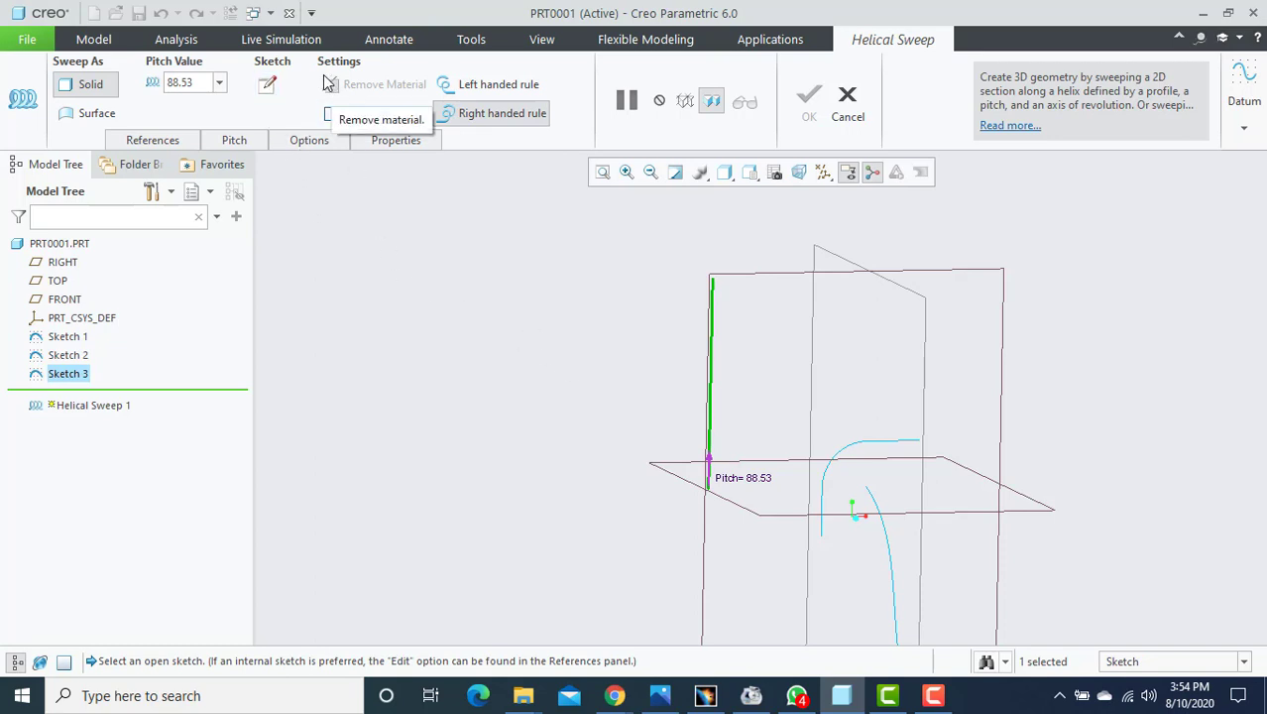
click(265, 91)
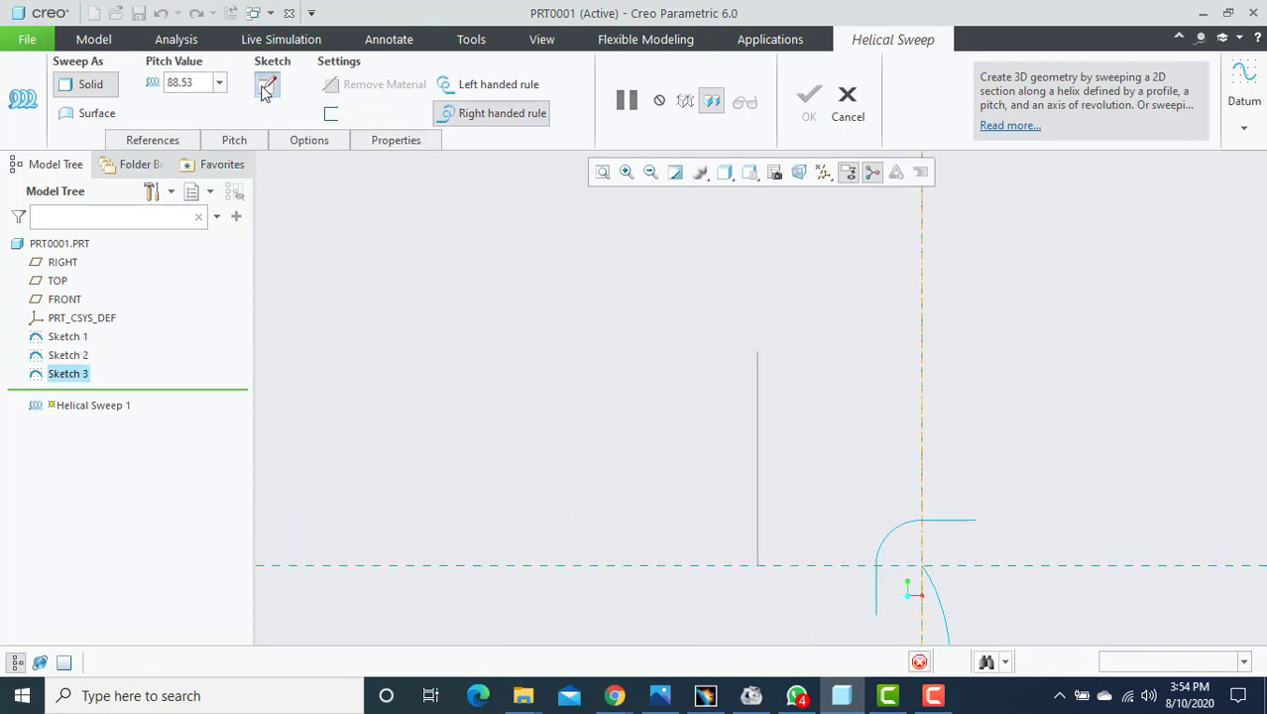
click(416, 113)
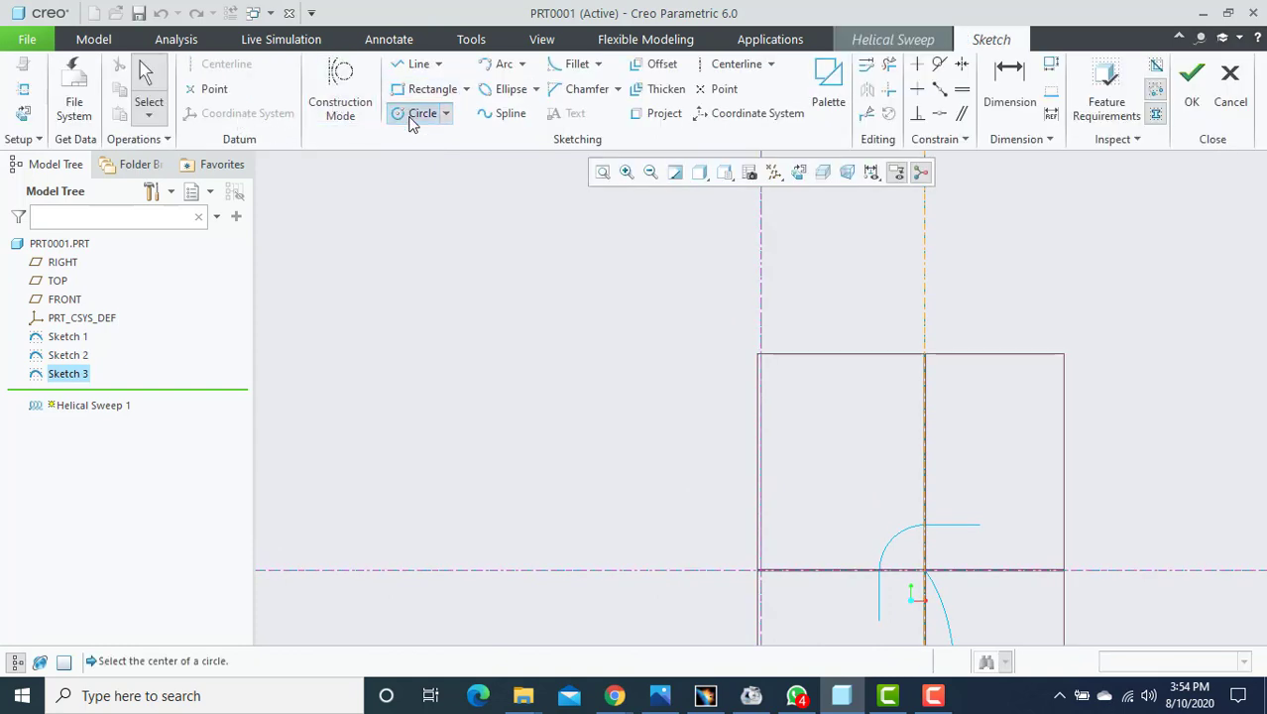
click(760, 569)
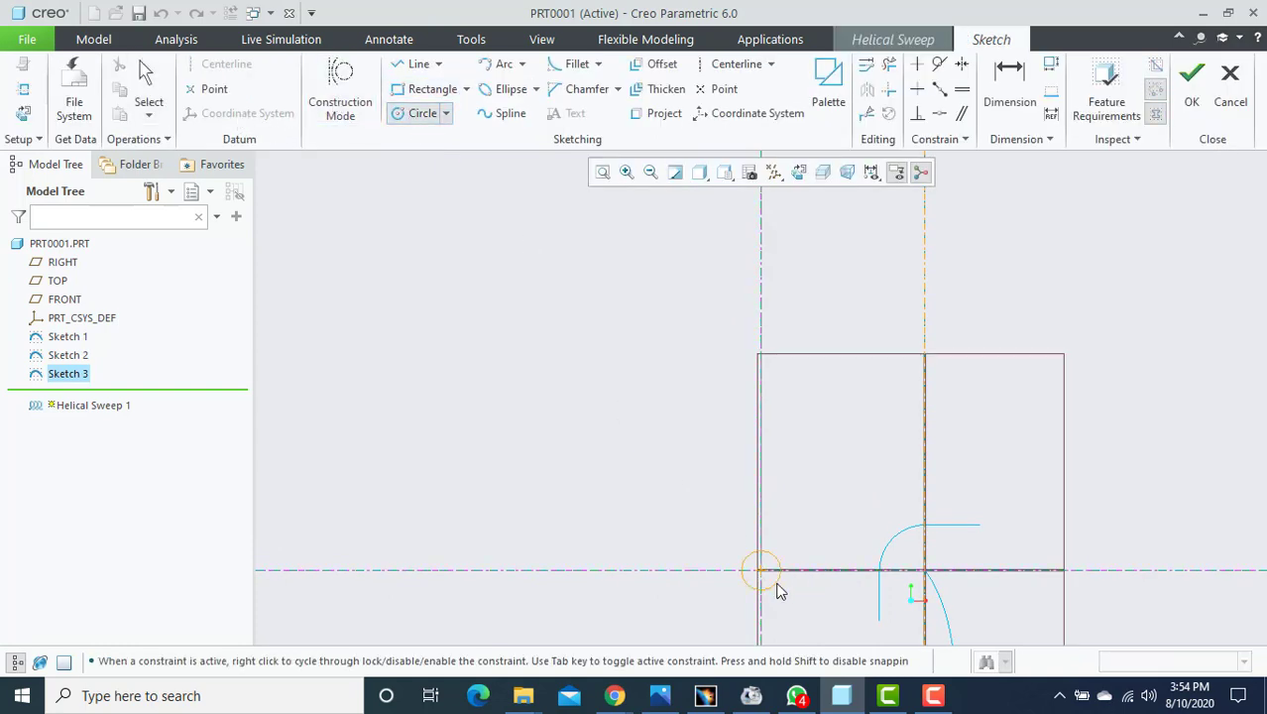
click(777, 584)
middle_click(814, 533)
click(1190, 84)
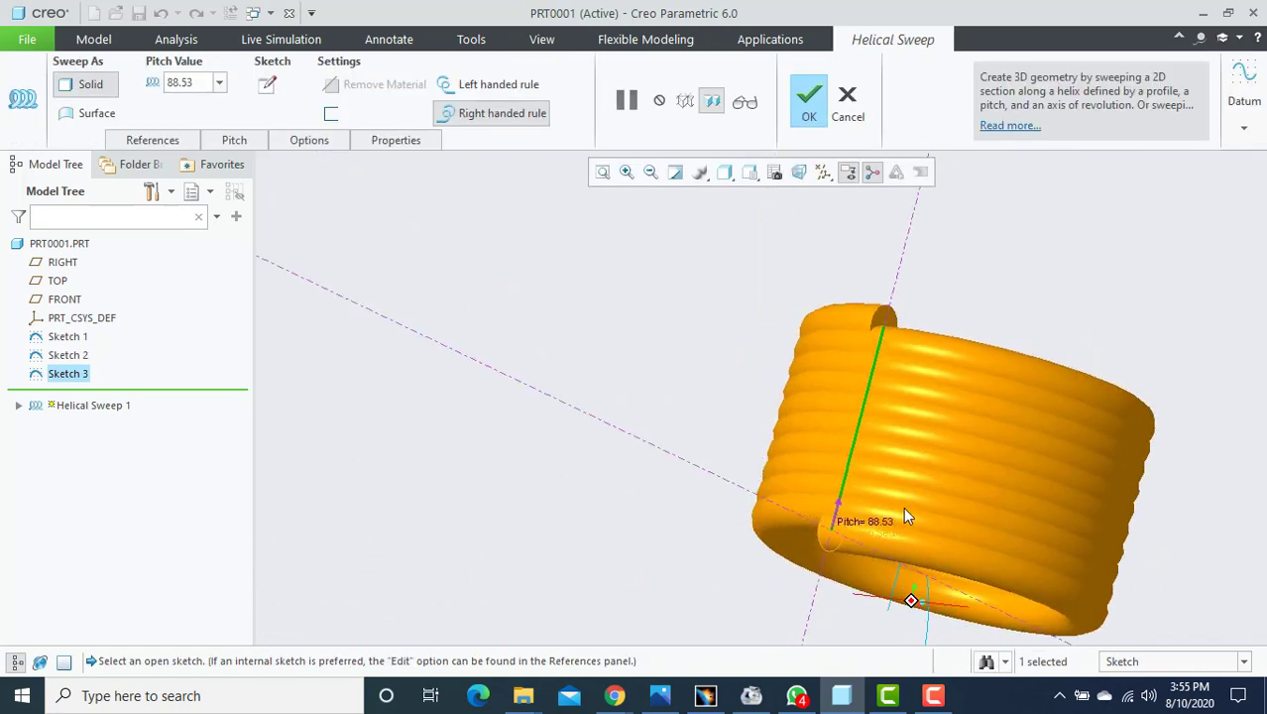
Set the helical sweep's pitch to 190 and view the coil from another angle.
click(197, 88)
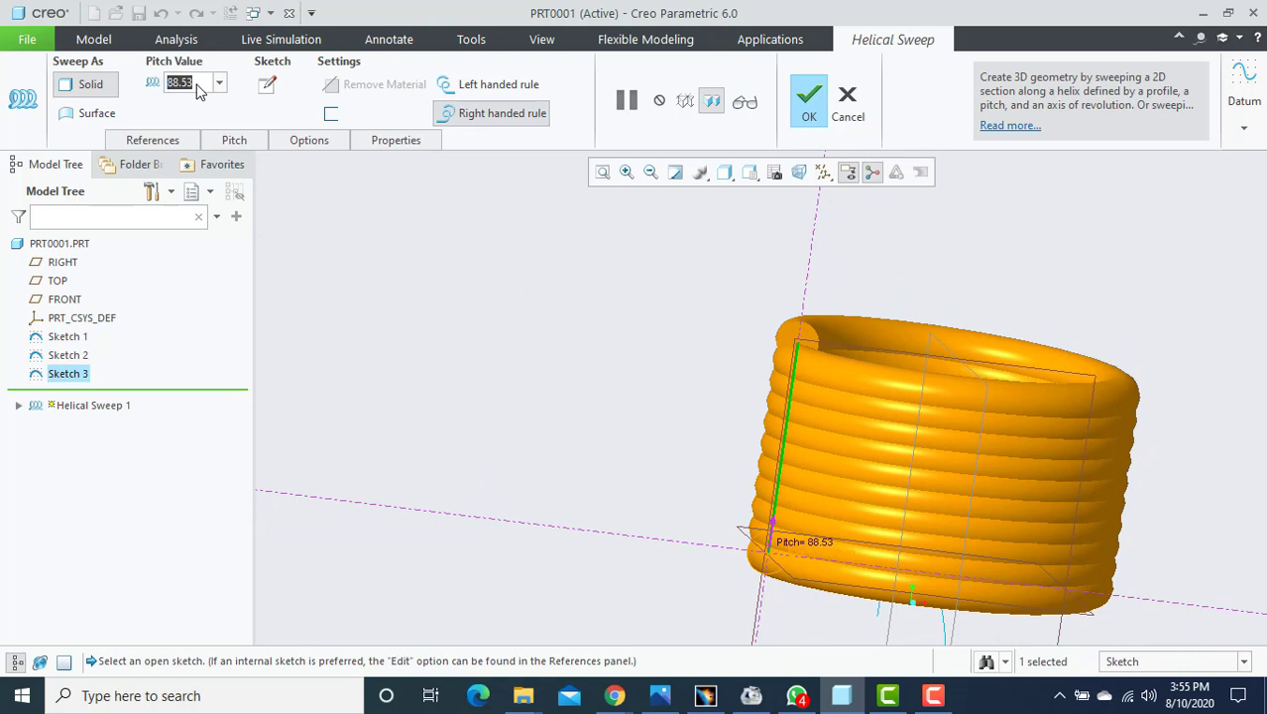
text(190)
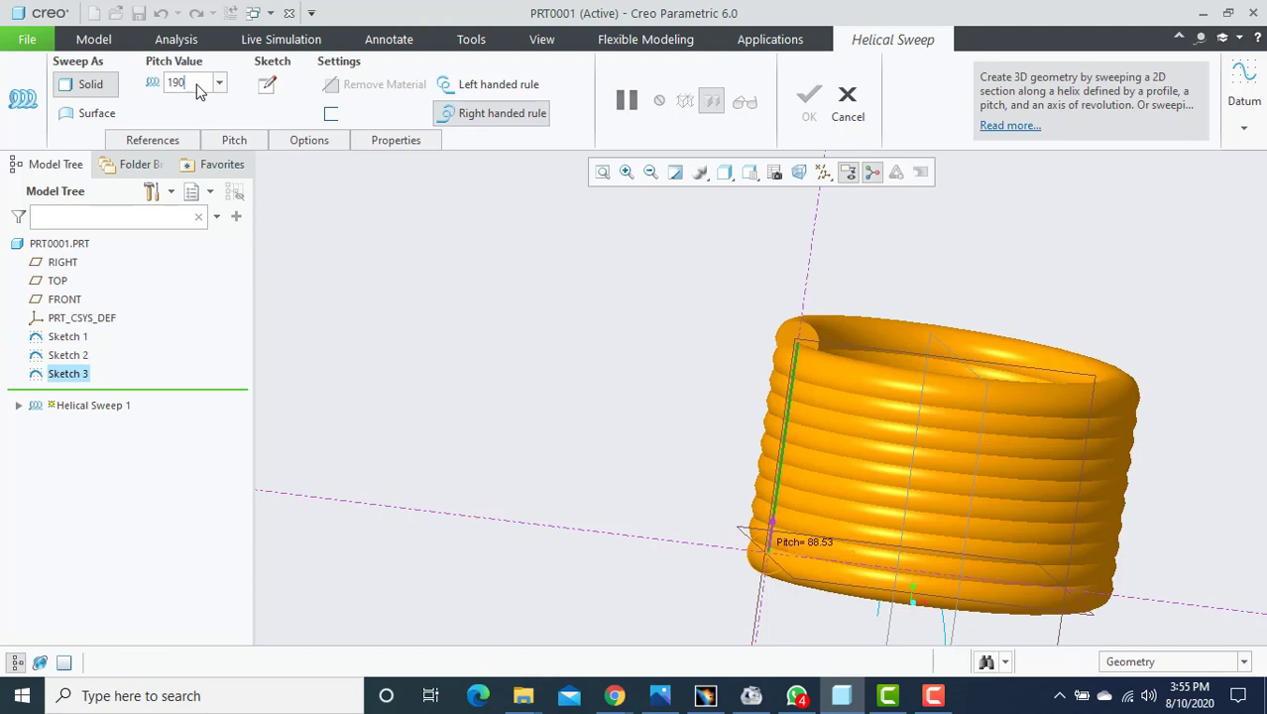
key(Return)
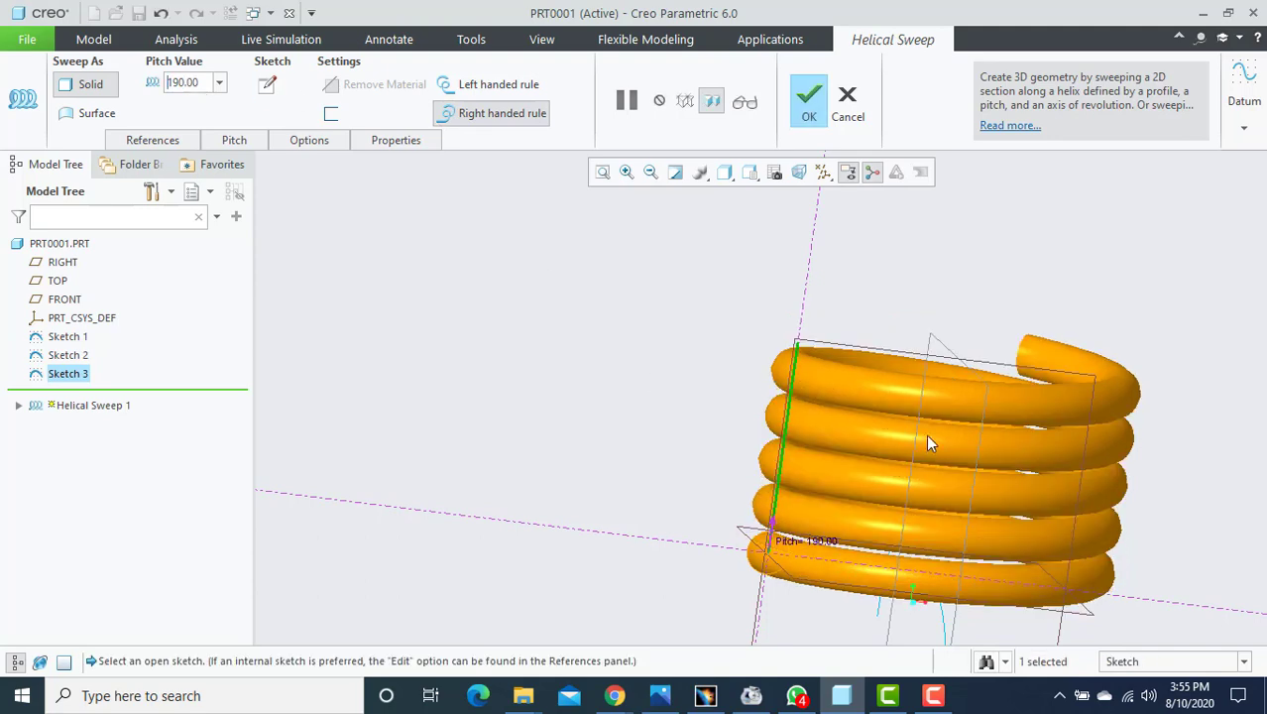
middle_drag(928, 442, 991, 438)
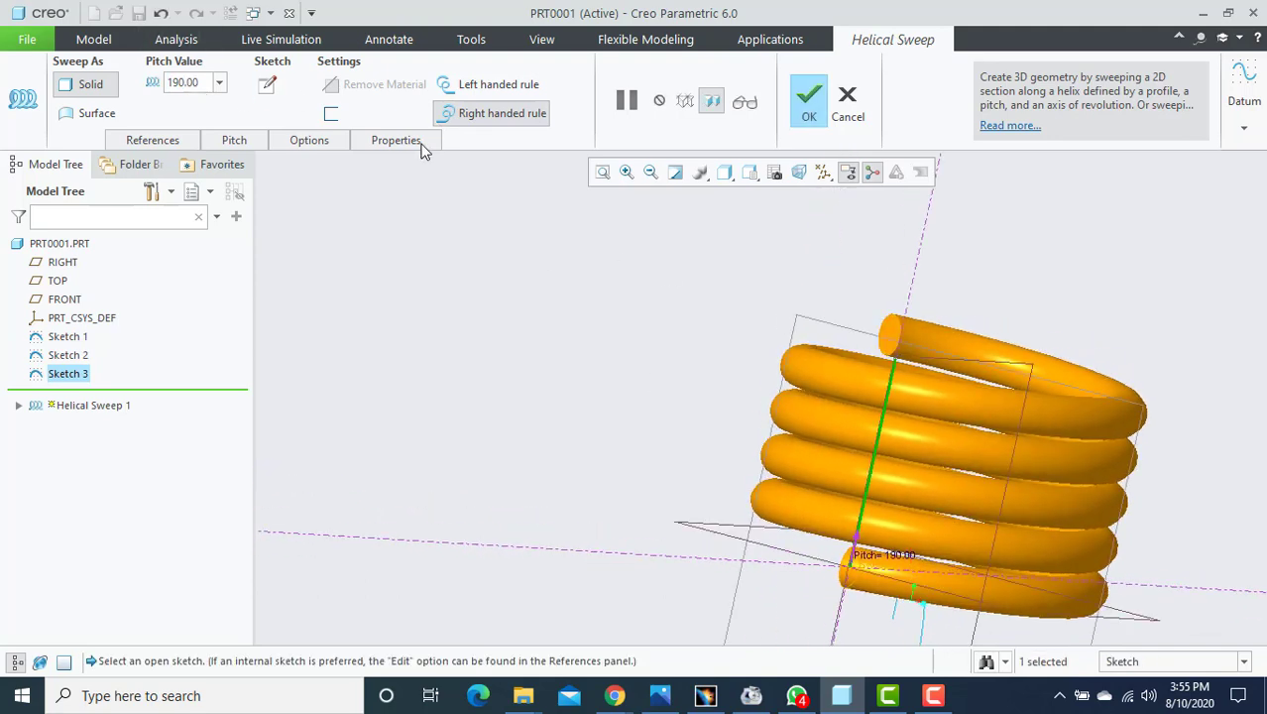
Review the helical sweep's pitch and references, switch it to the left-handed rule, and complete the feature.
click(230, 143)
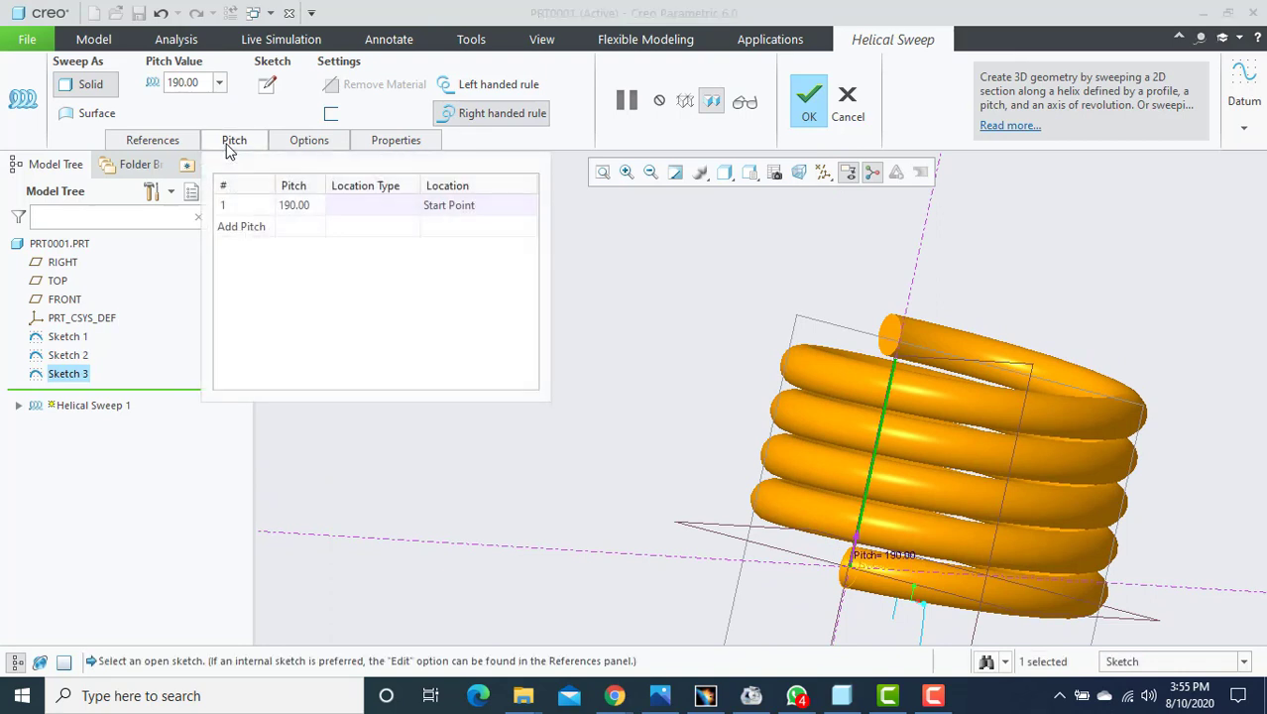
click(152, 141)
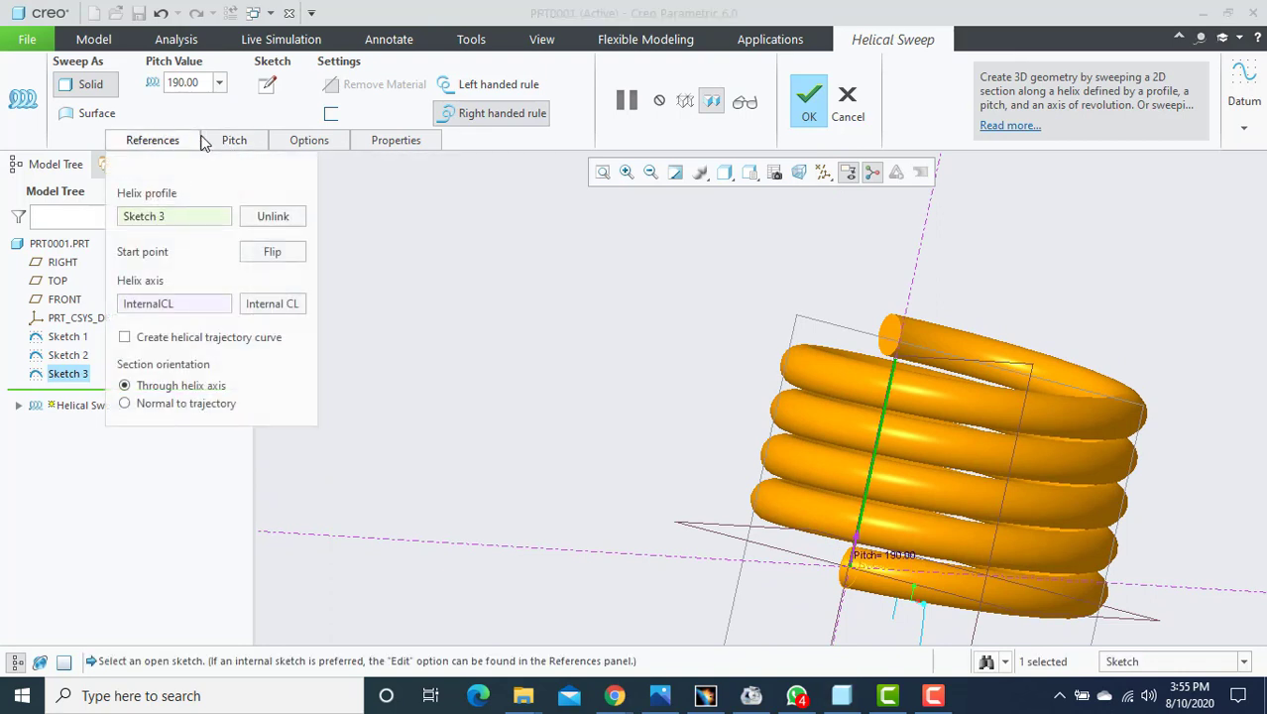
click(486, 88)
middle_drag(530, 347, 521, 303)
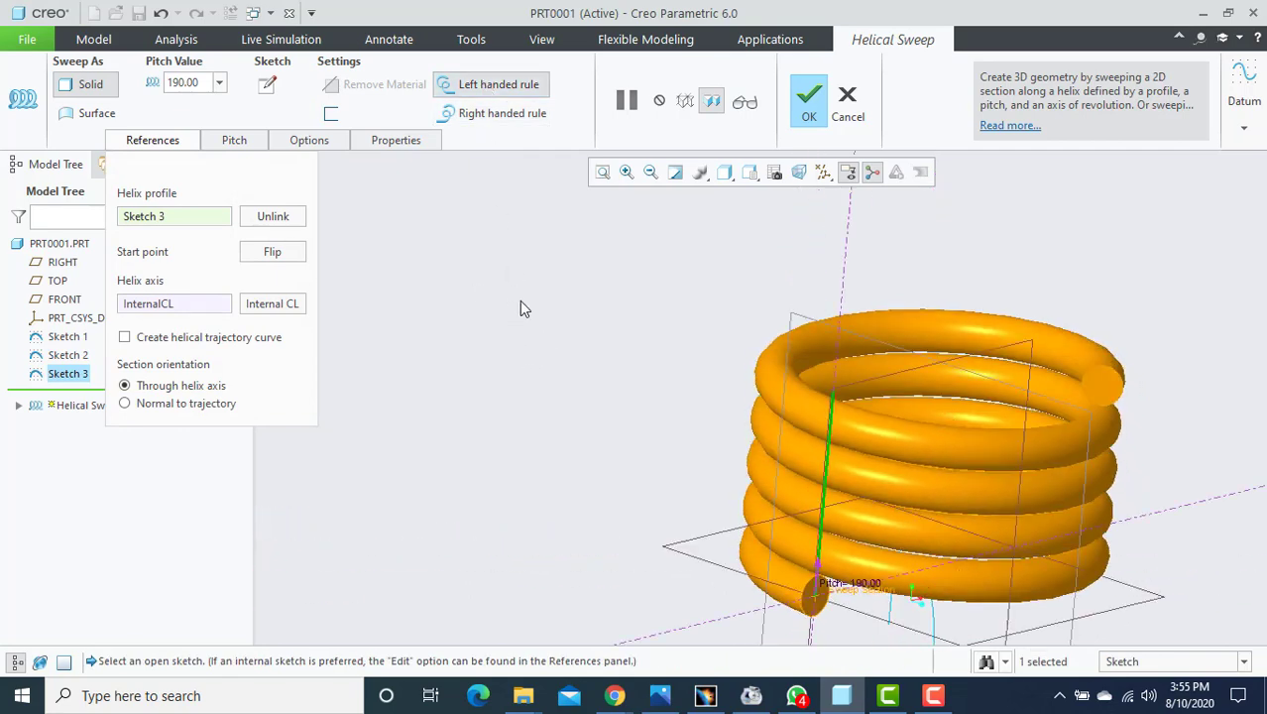
click(816, 104)
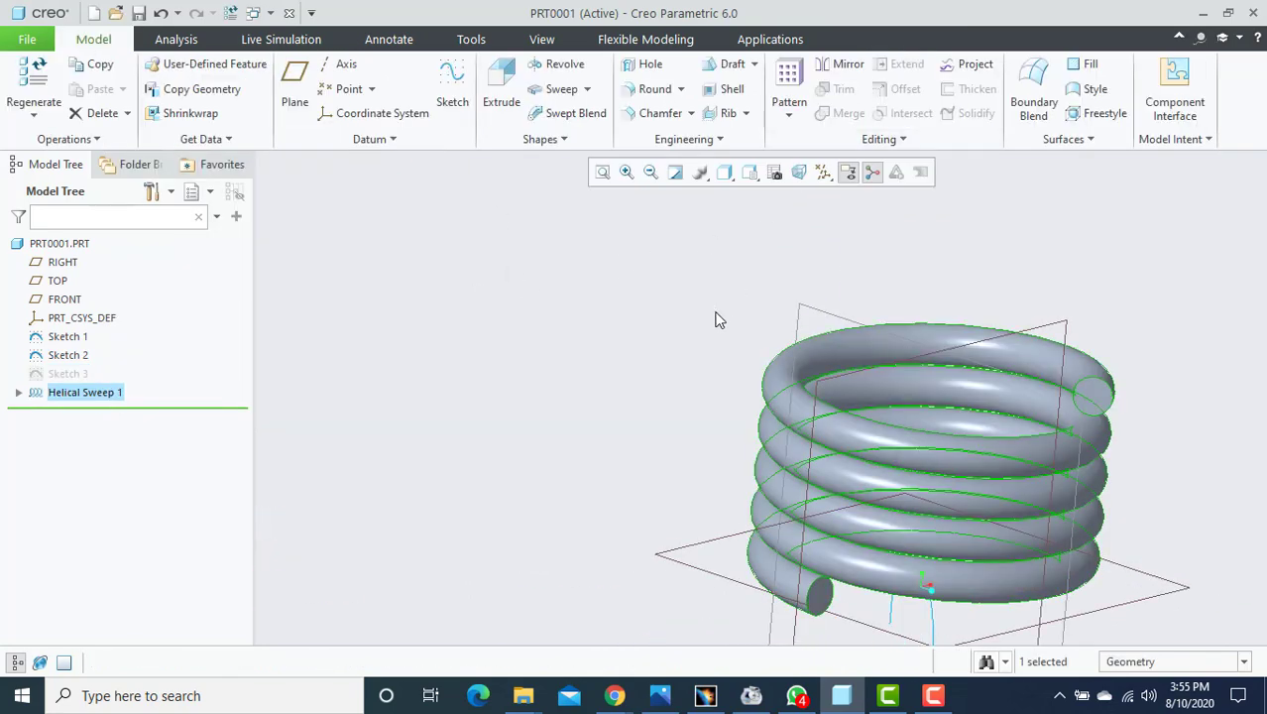
Reopen the helical sweep feature for editing and review its trajectory options and pitch table.
middle_drag(716, 320, 408, 449)
right_click(98, 393)
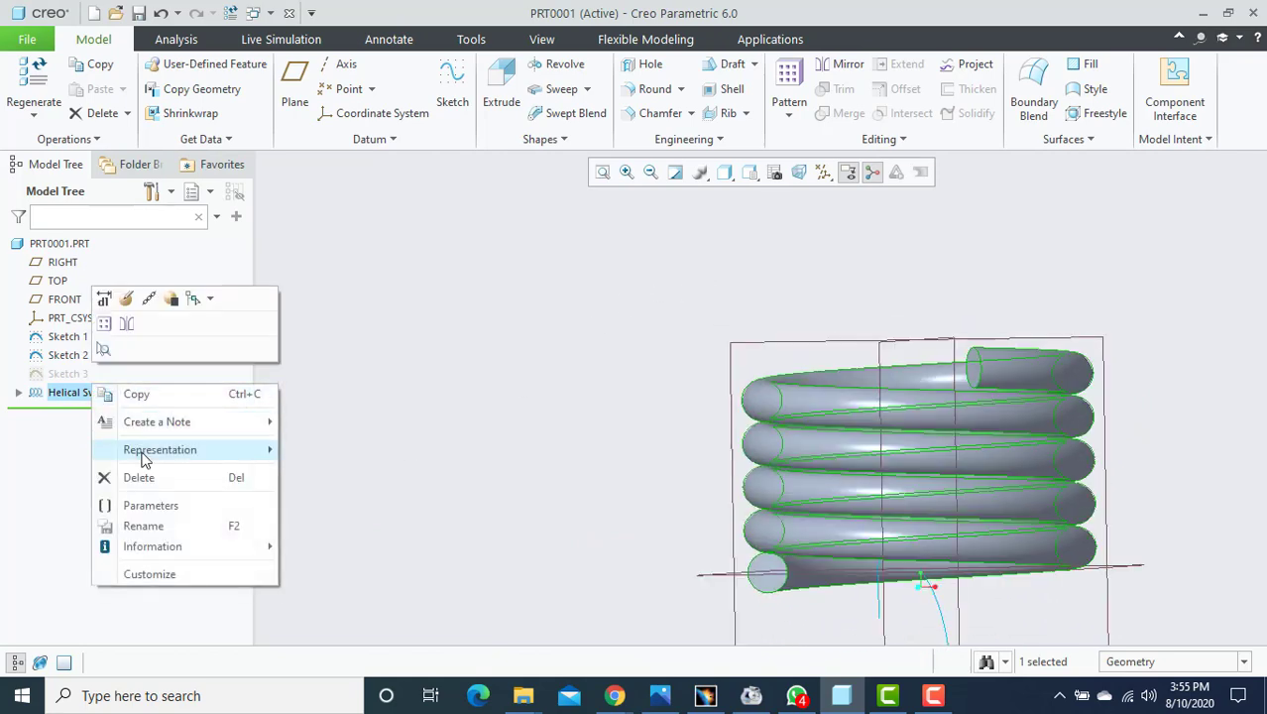
click(126, 300)
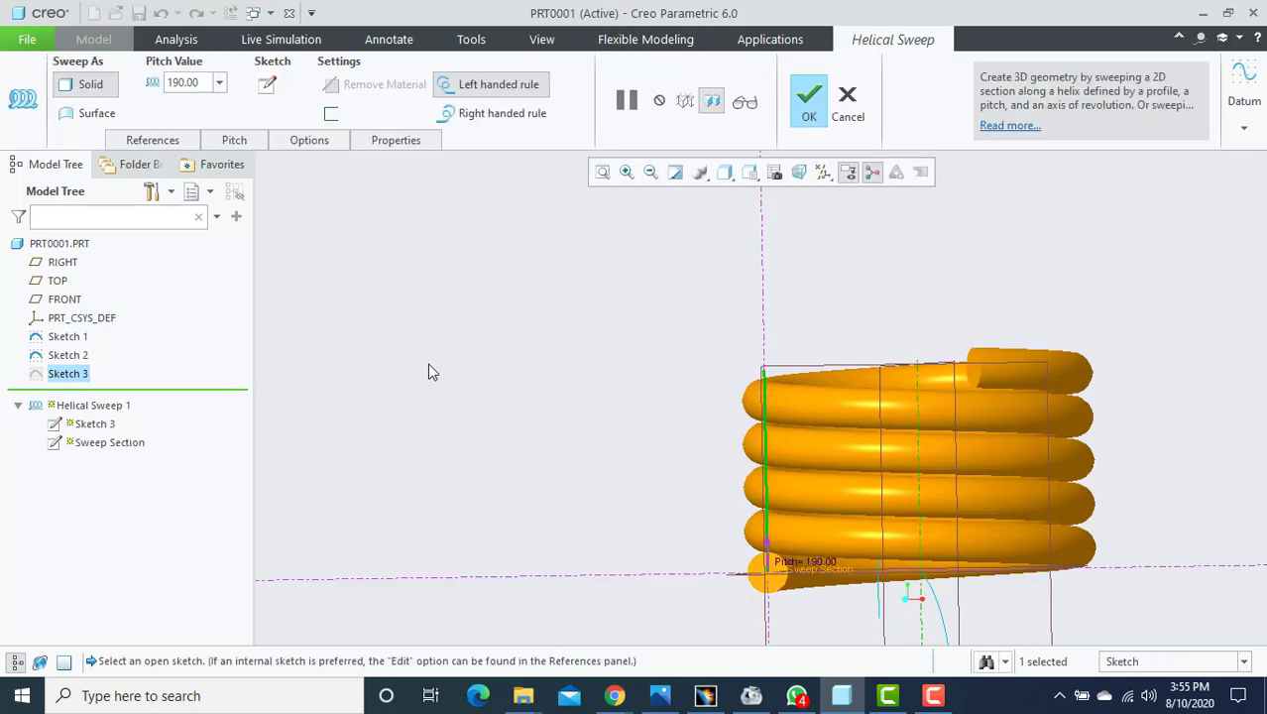
click(316, 142)
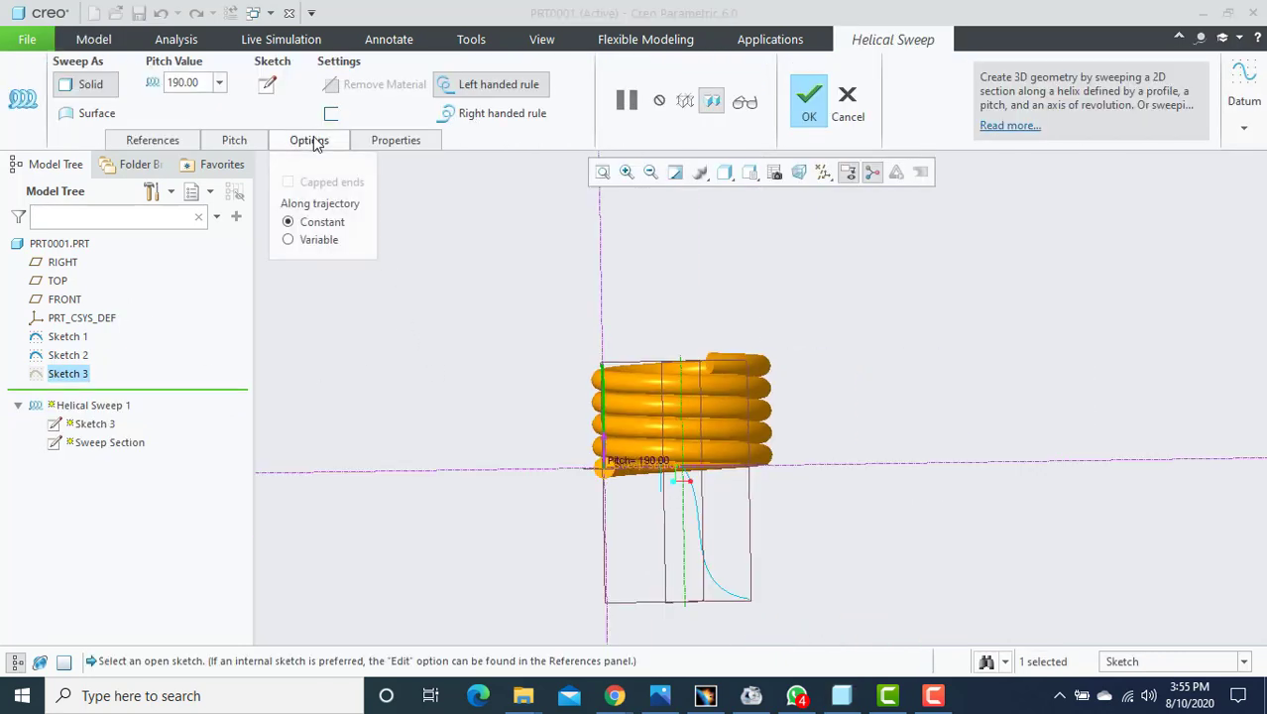
click(238, 143)
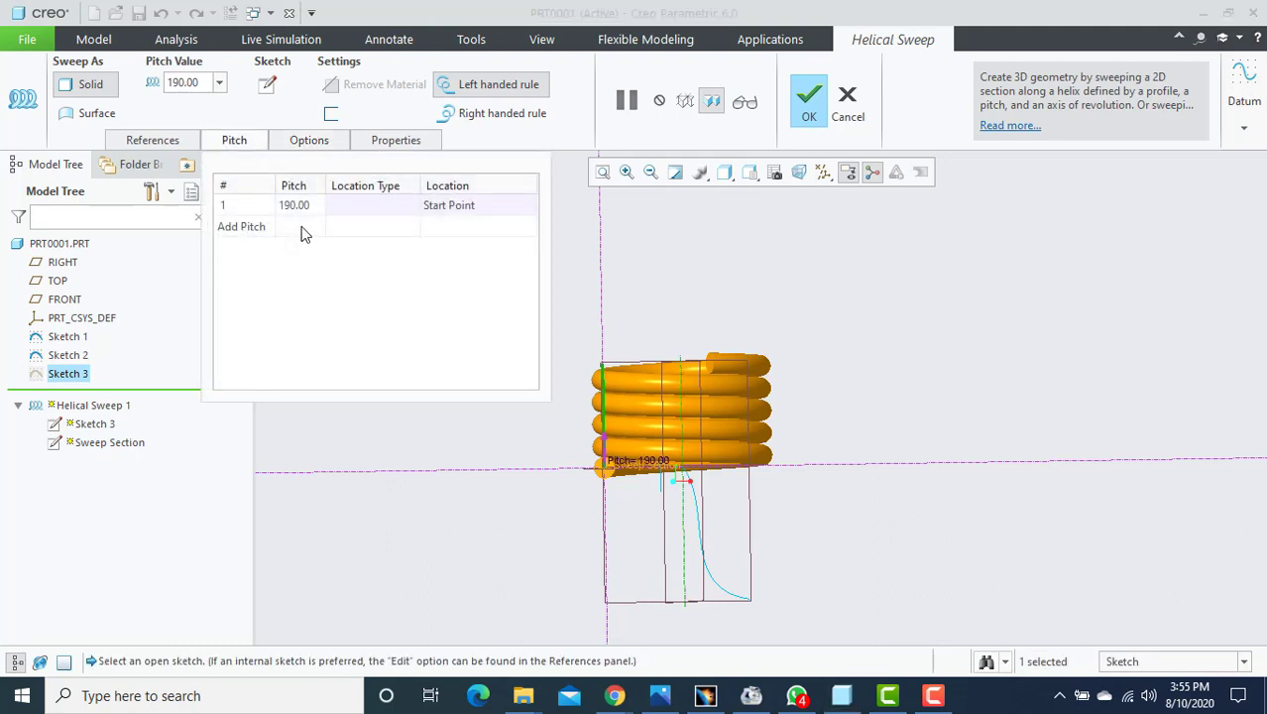
Add a second pitch entry at the helix end point with a pitch of 500.
scroll(687, 418, up, 2)
scroll(688, 418, down, 2)
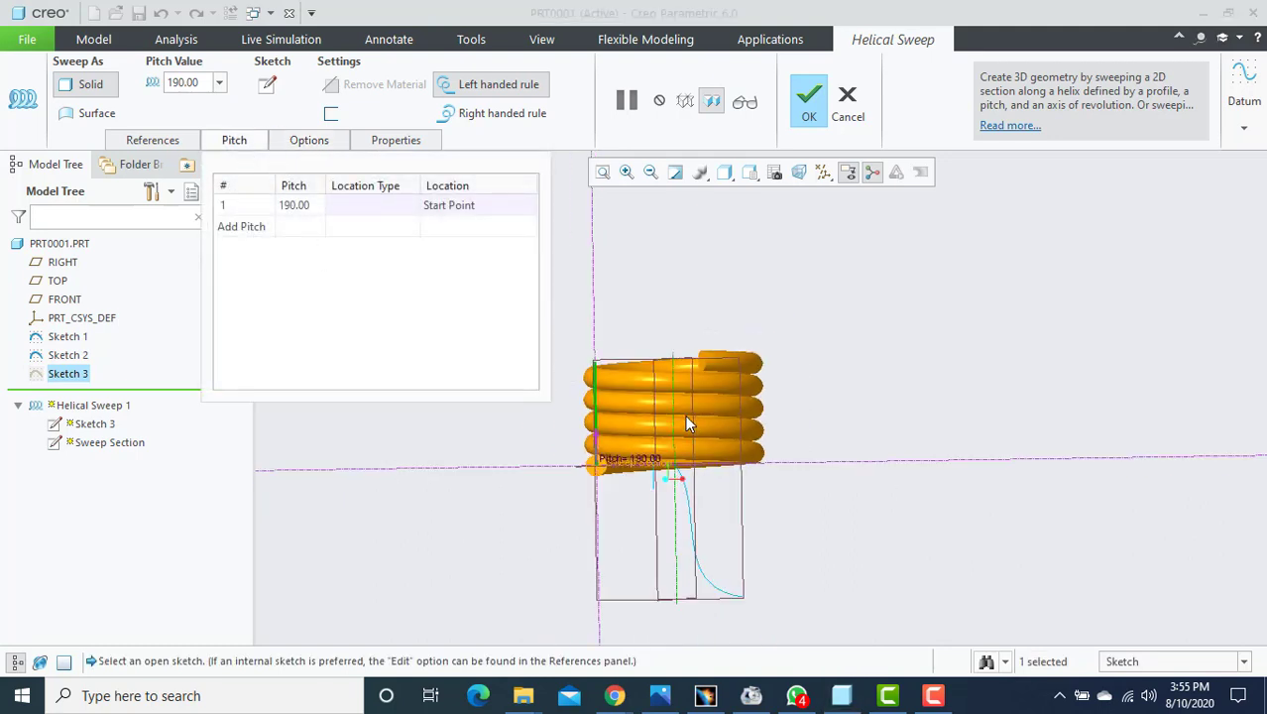
scroll(677, 413, up, 4)
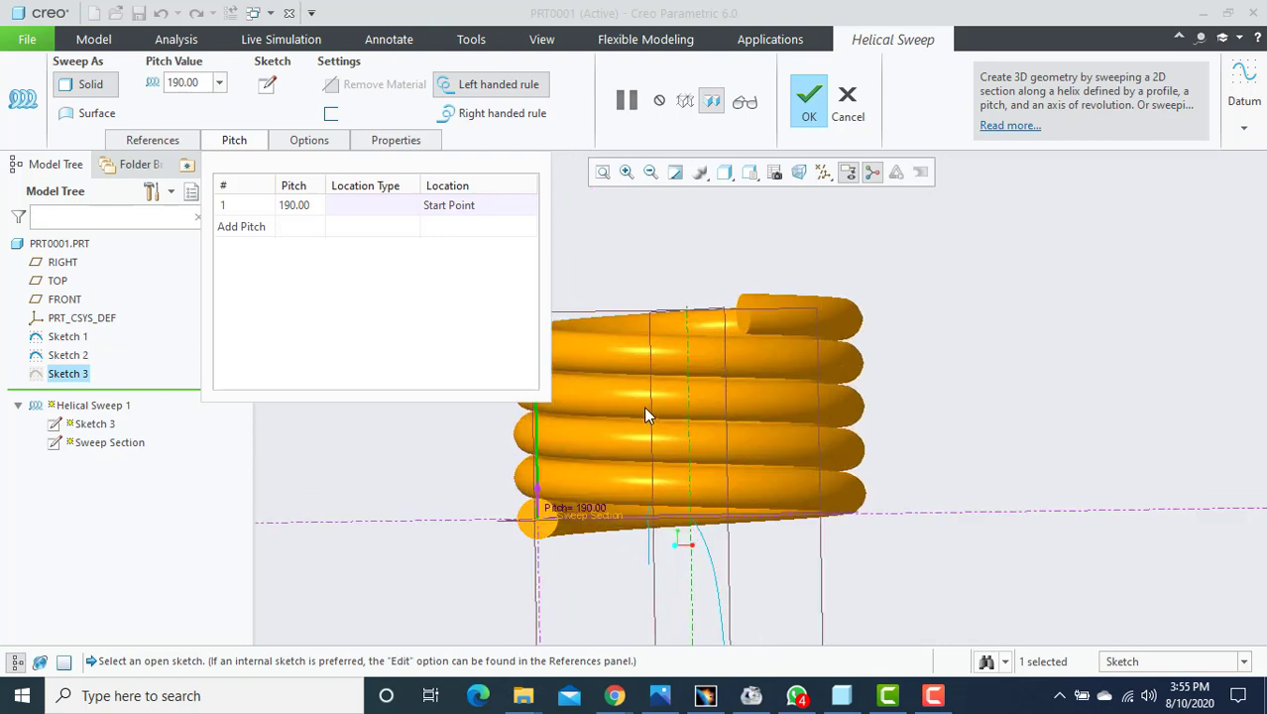
scroll(687, 418, down, 4)
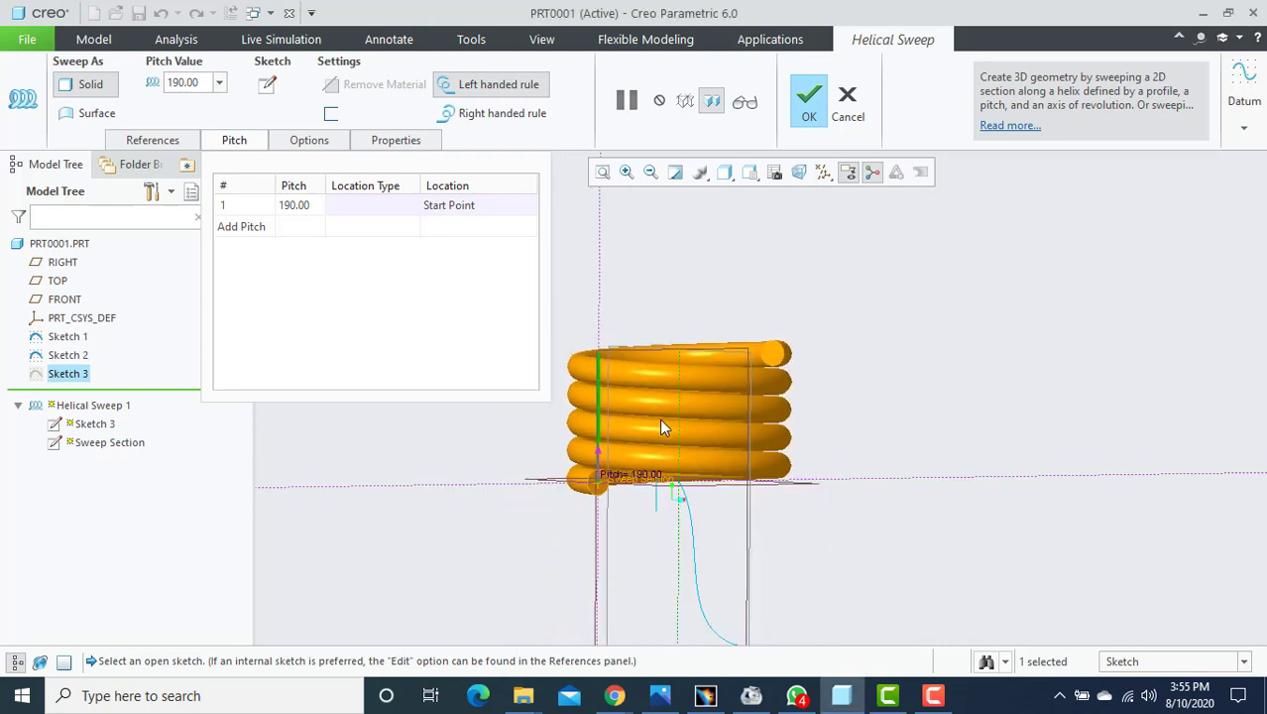
click(250, 230)
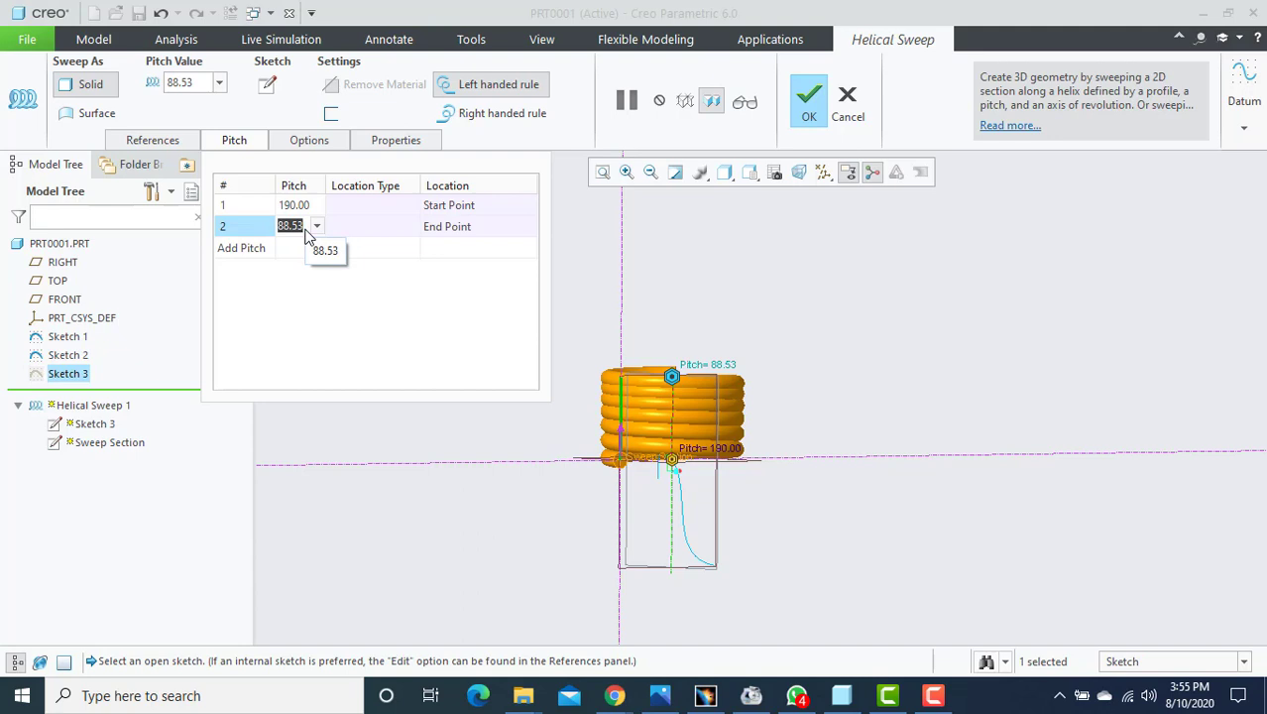
text(500)
key(Return)
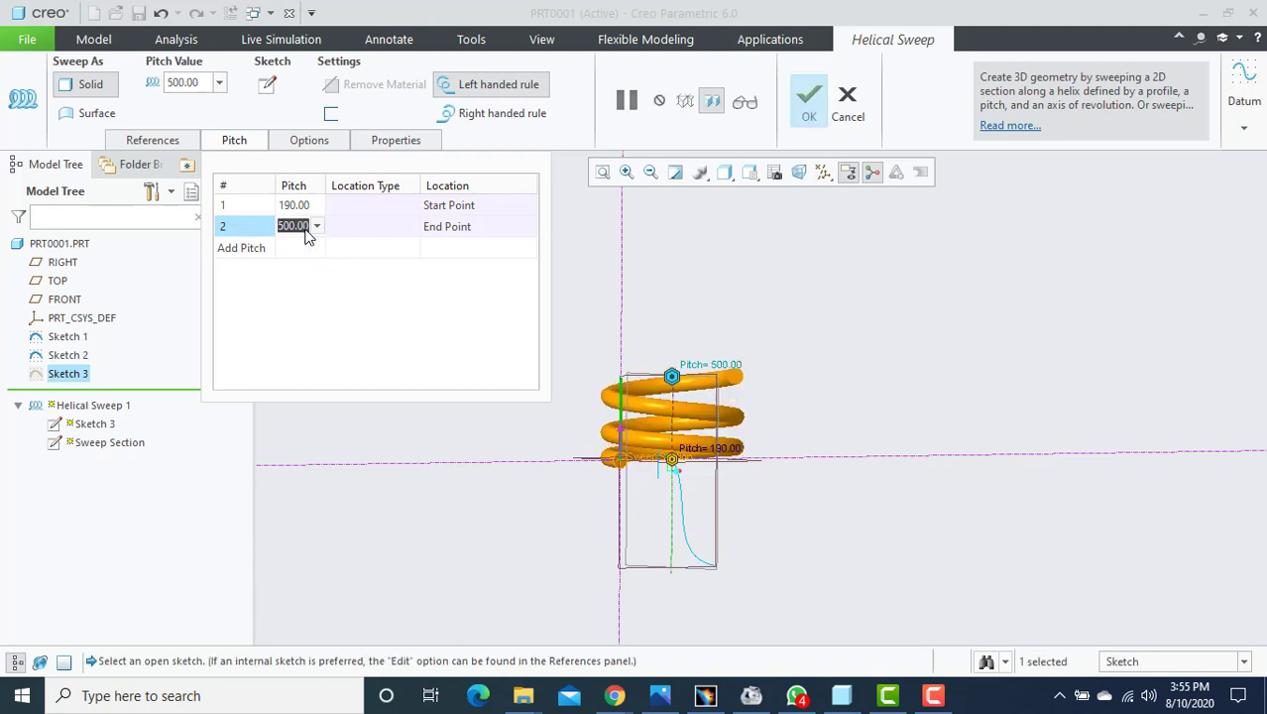
middle_drag(679, 404, 703, 401)
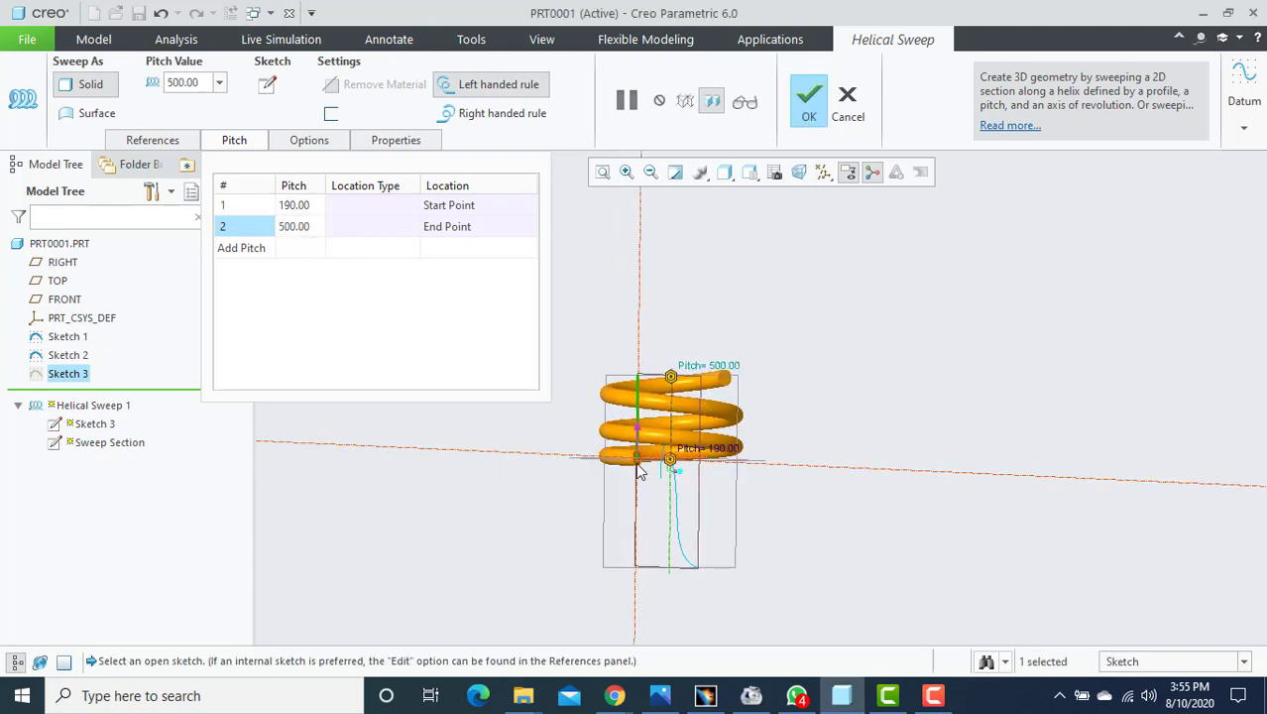
scroll(636, 445, down, 2)
scroll(639, 442, down, 1)
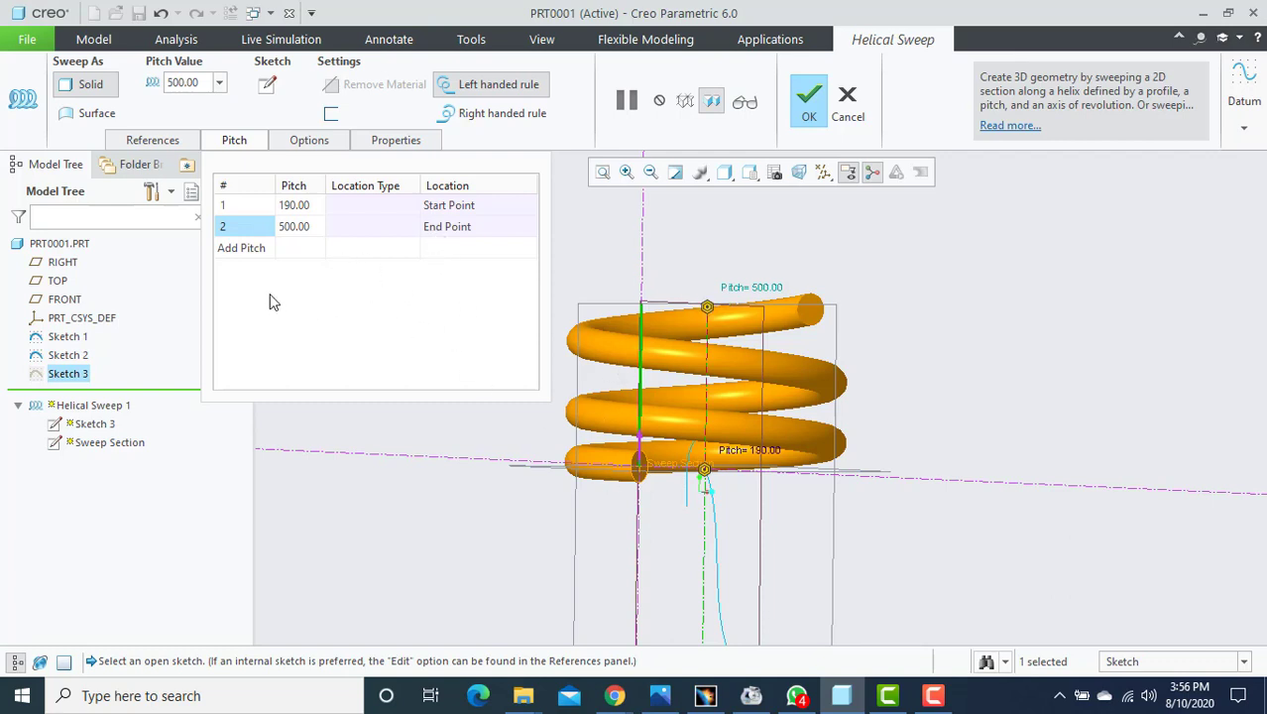
Add a third pitch point located by value at 500 and set its pitch to 200.
right_click(290, 256)
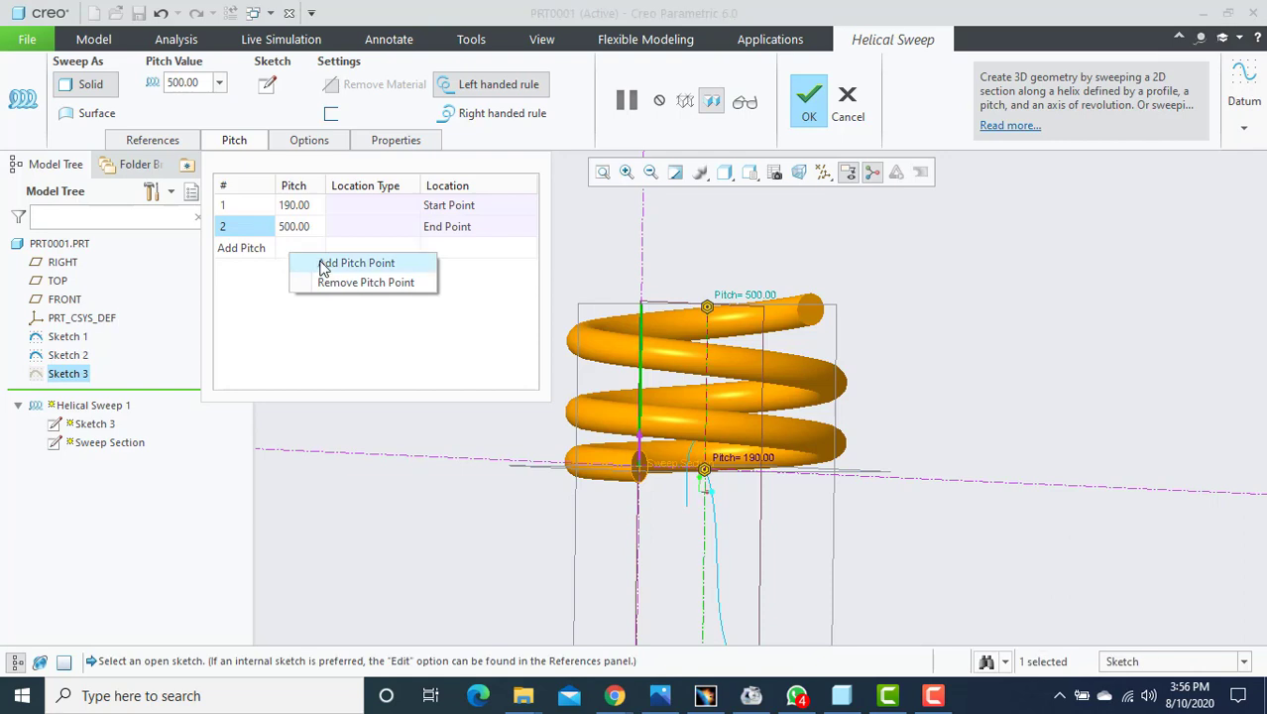
click(352, 263)
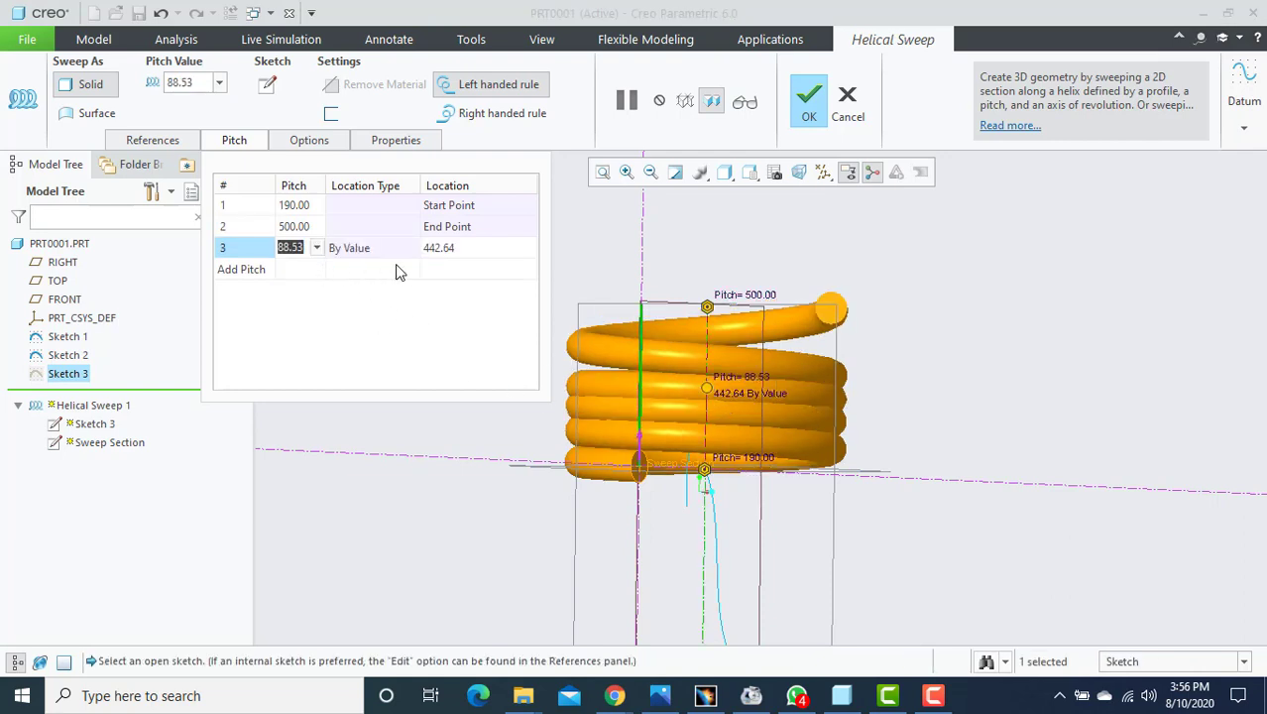
click(451, 249)
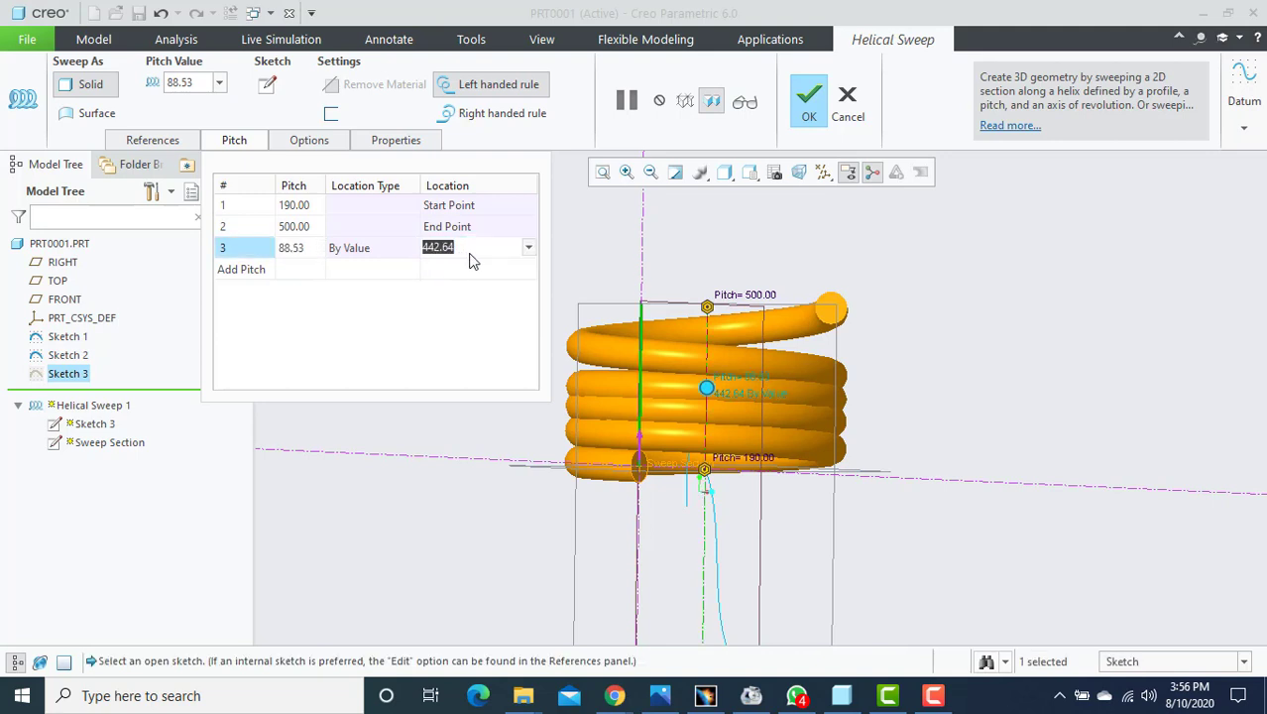
text(500)
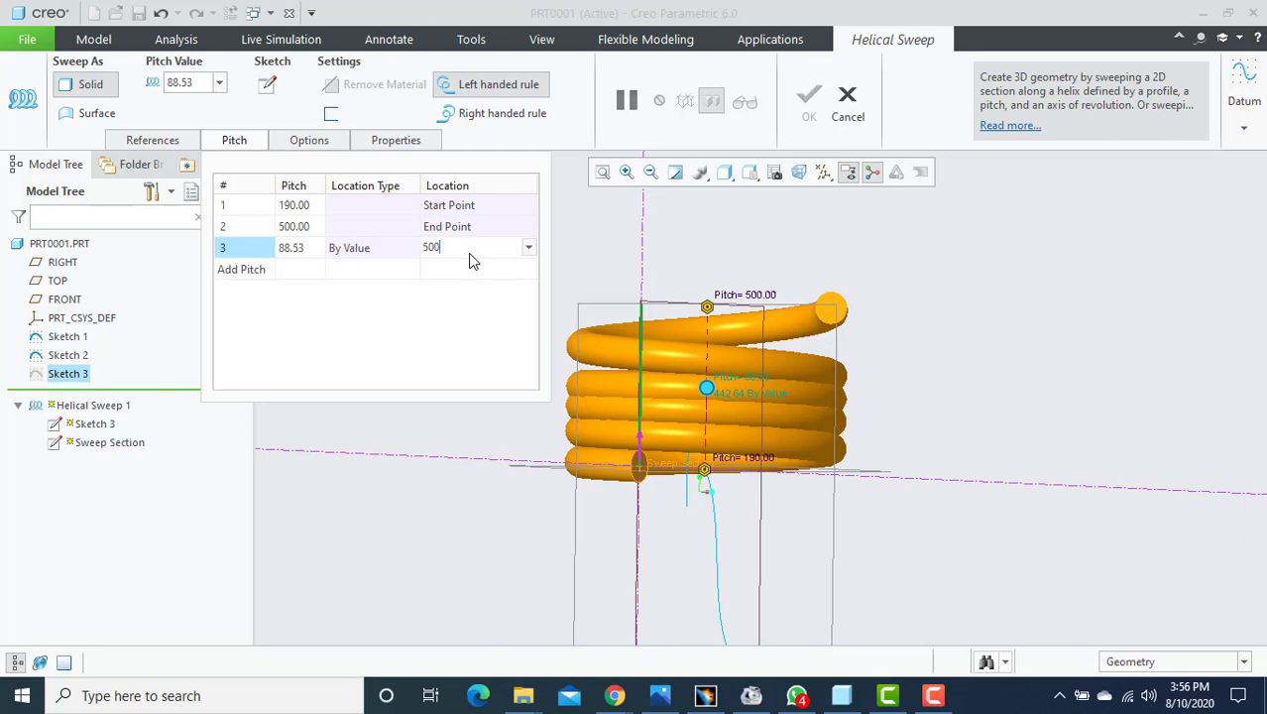
key(Return)
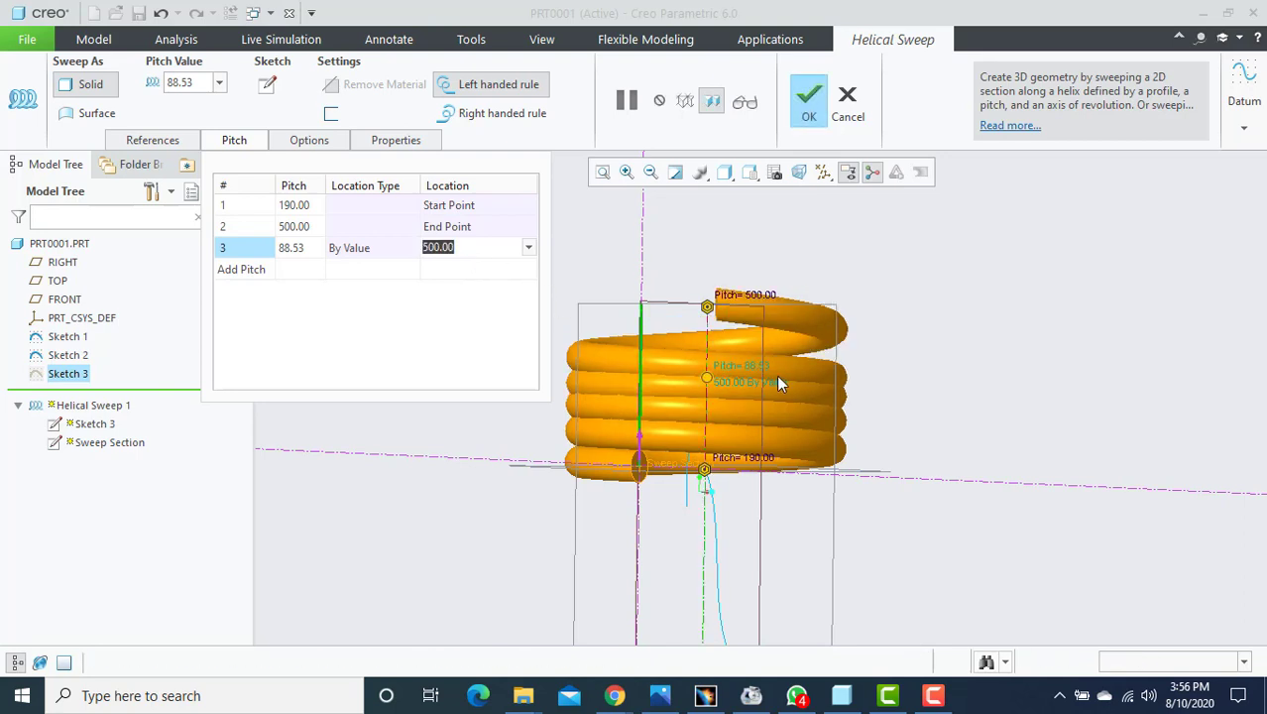
click(305, 250)
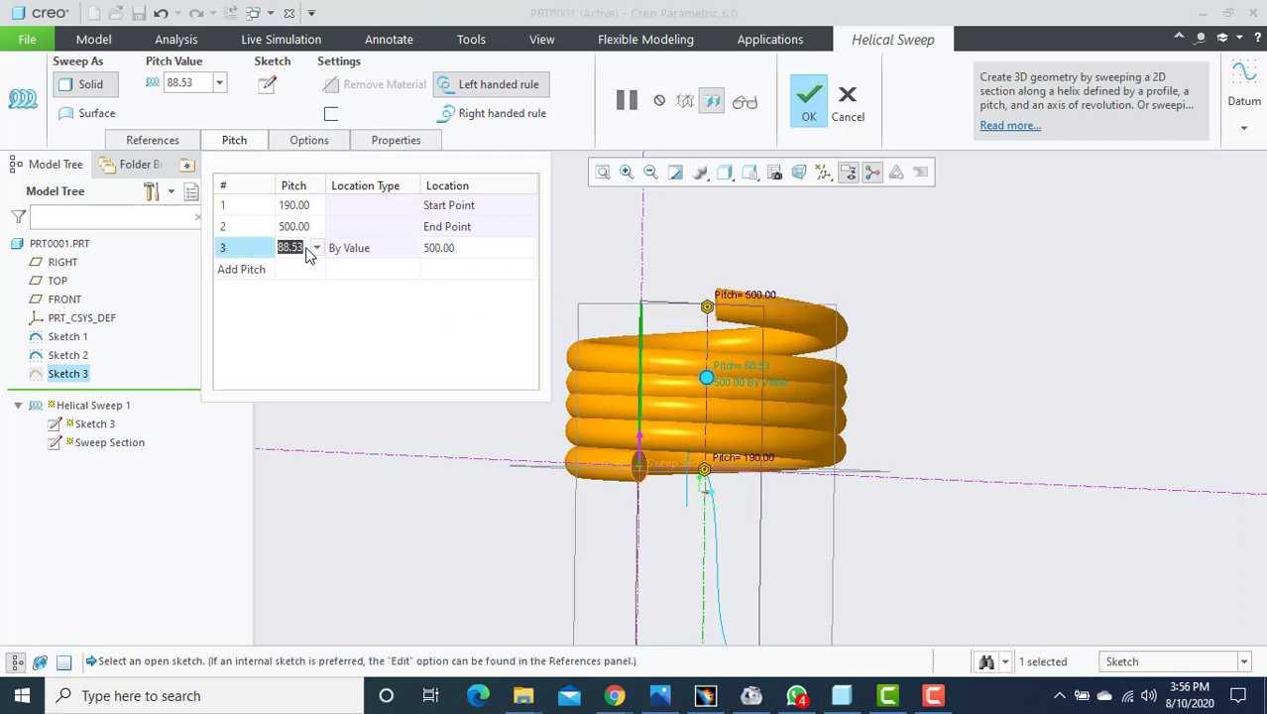
text(200)
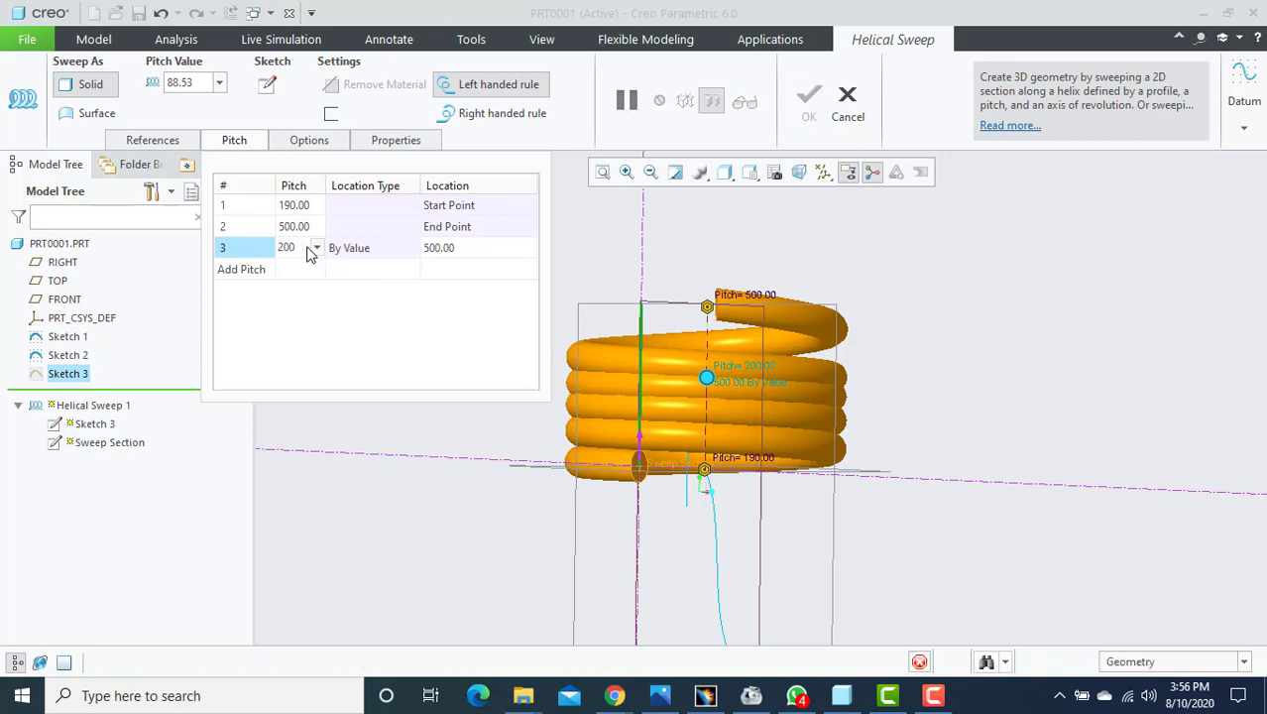
key(Return)
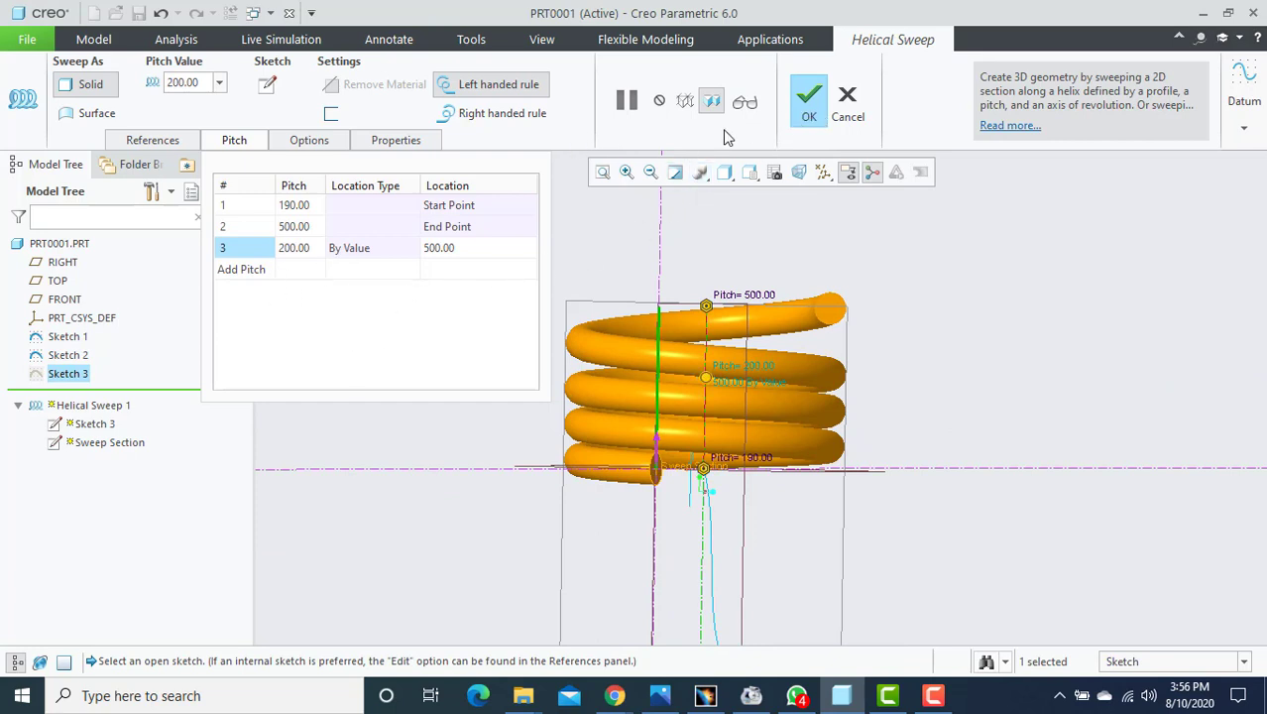
Make the helical sweep a thin-walled tube with a thickness of 20 and complete the feature.
click(332, 115)
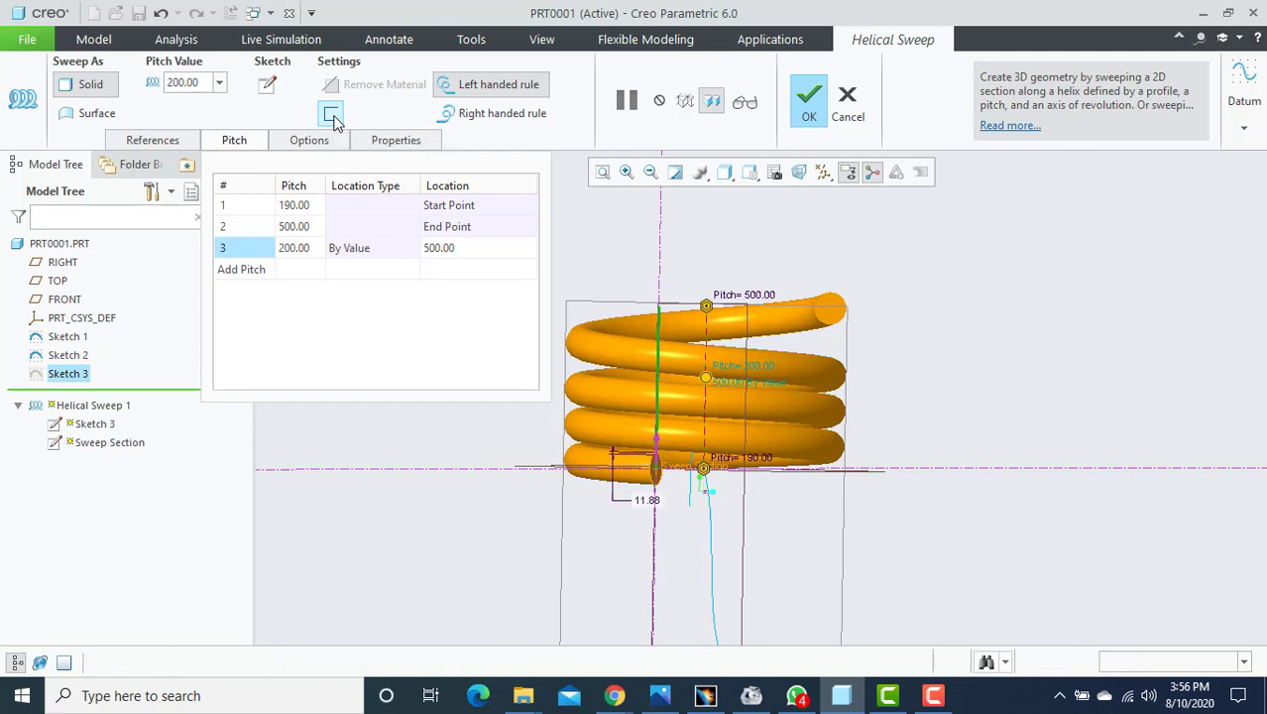
mouse_move(720, 309)
middle_down()
mouse_move(672, 314)
mouse_move(730, 311)
middle_up()
scroll(775, 273, down, 3)
scroll(775, 273, down, 4)
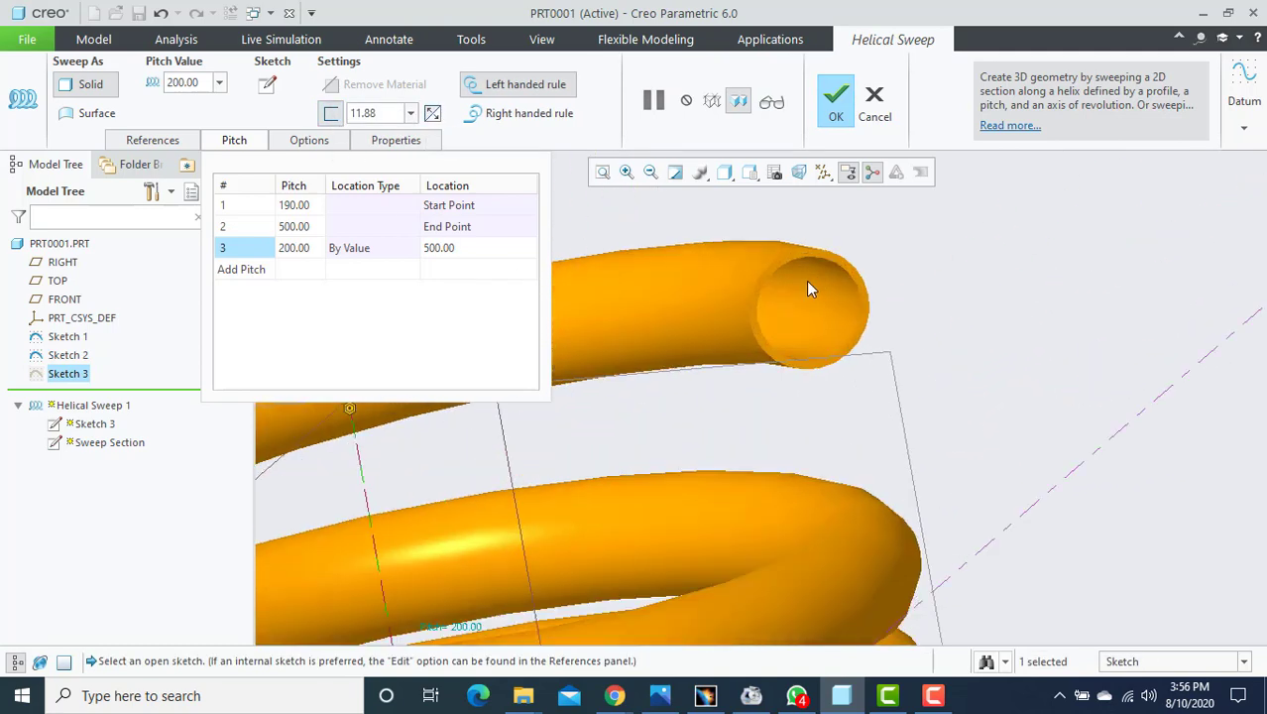
double_click(401, 115)
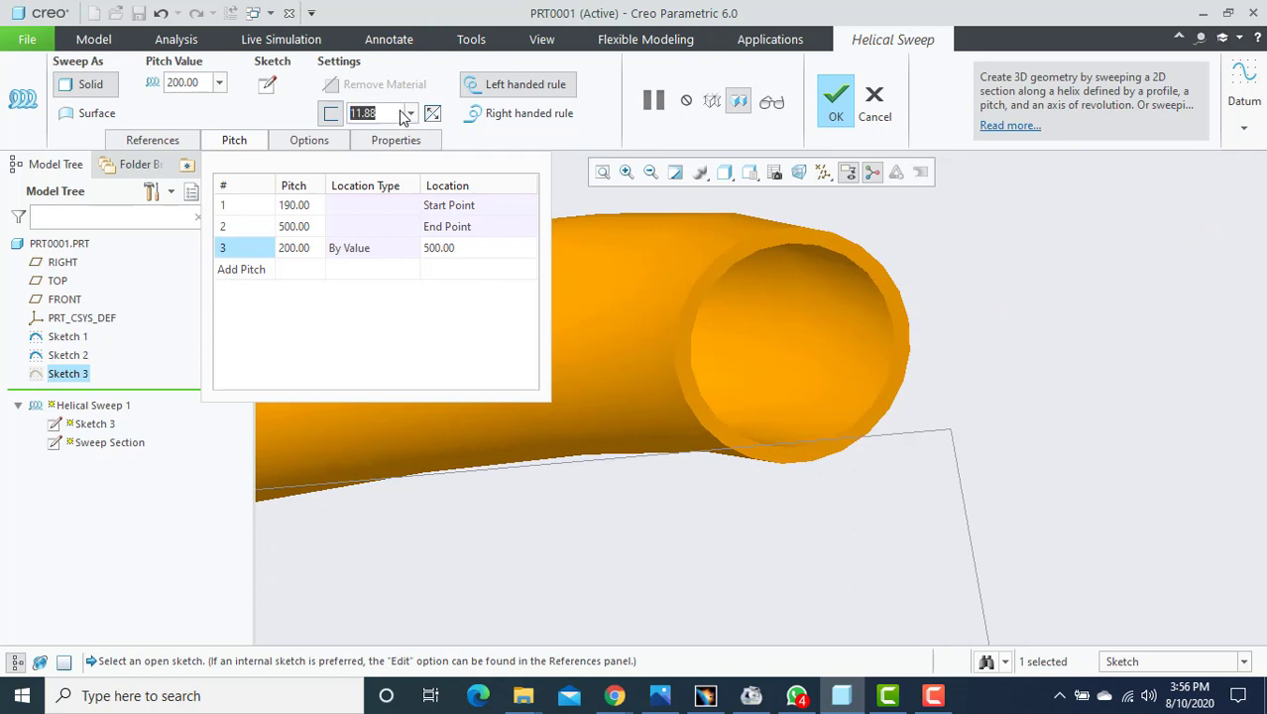
text(20)
key(Return)
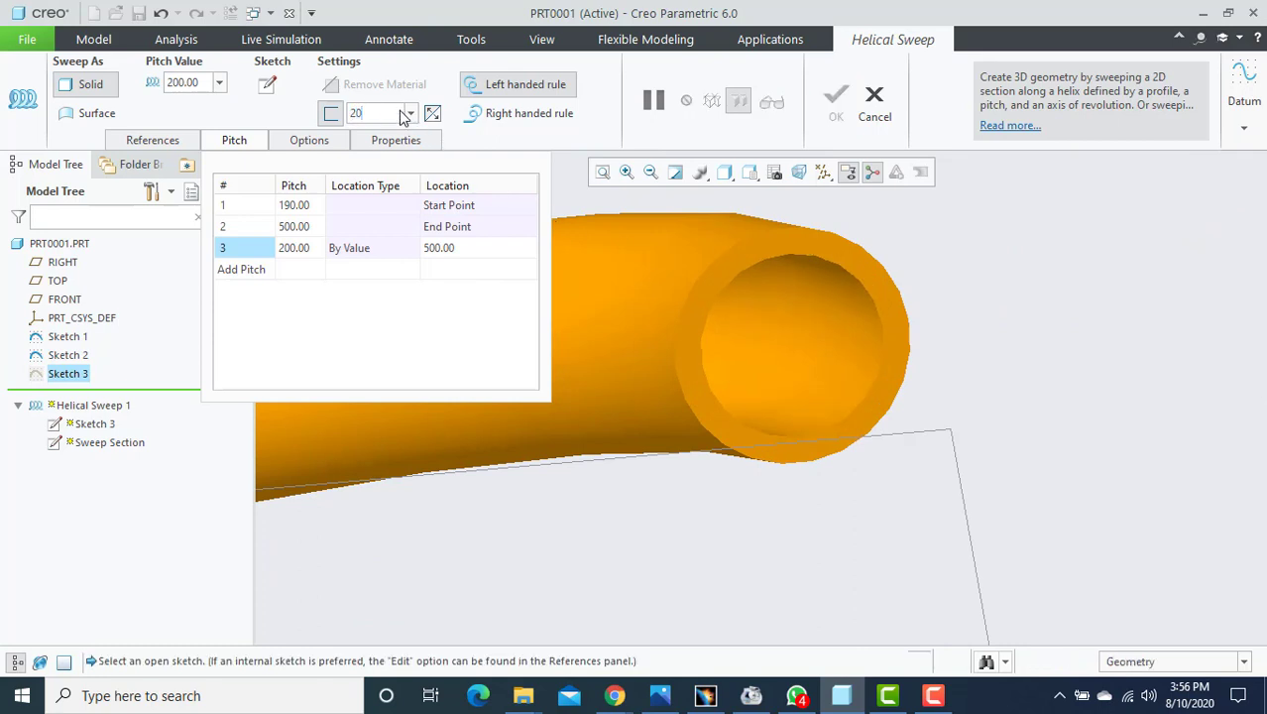
click(838, 111)
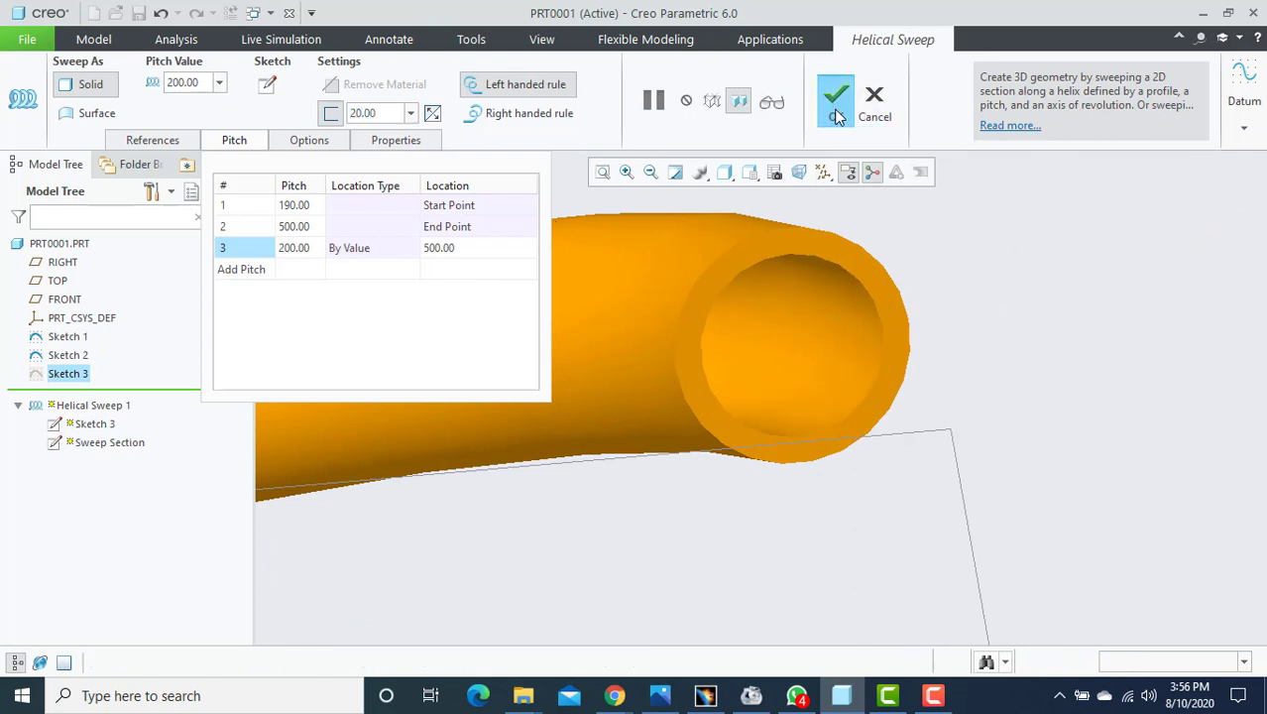
scroll(1030, 394, down, 5)
middle_drag(1043, 437, 1081, 481)
scroll(1080, 481, down, 2)
scroll(1080, 481, down, 2)
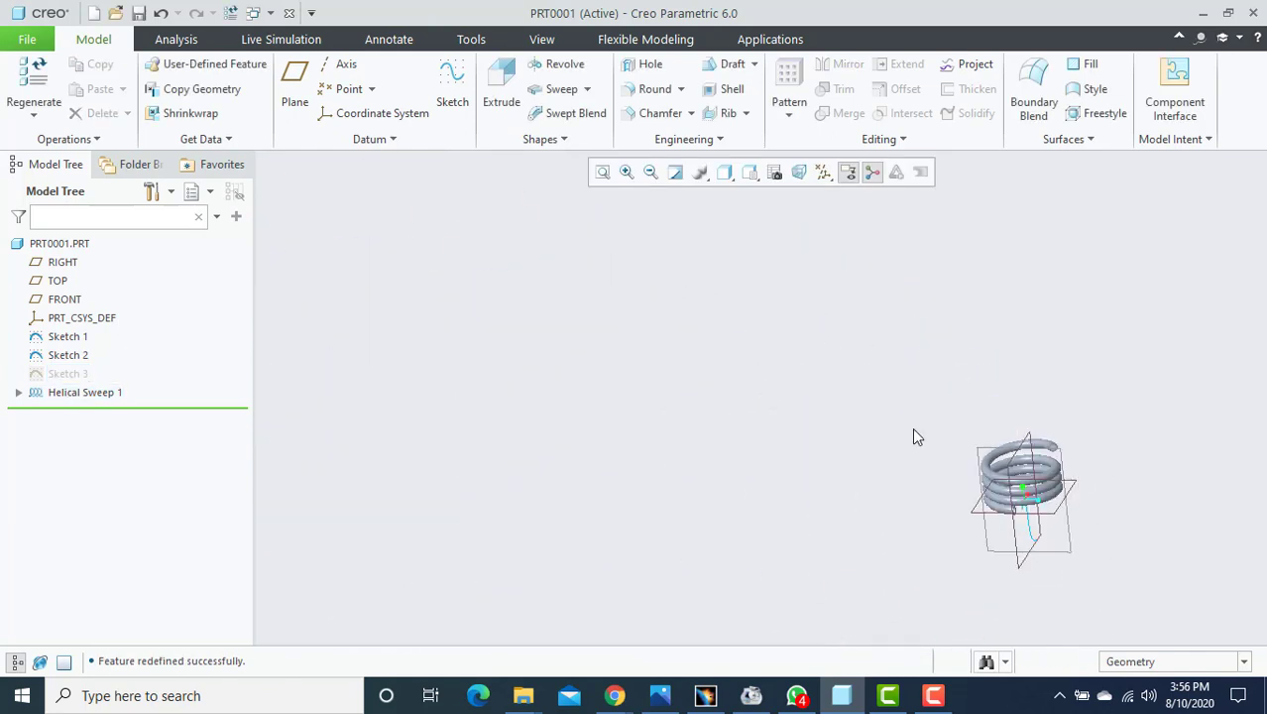
click(933, 695)
click(1178, 601)
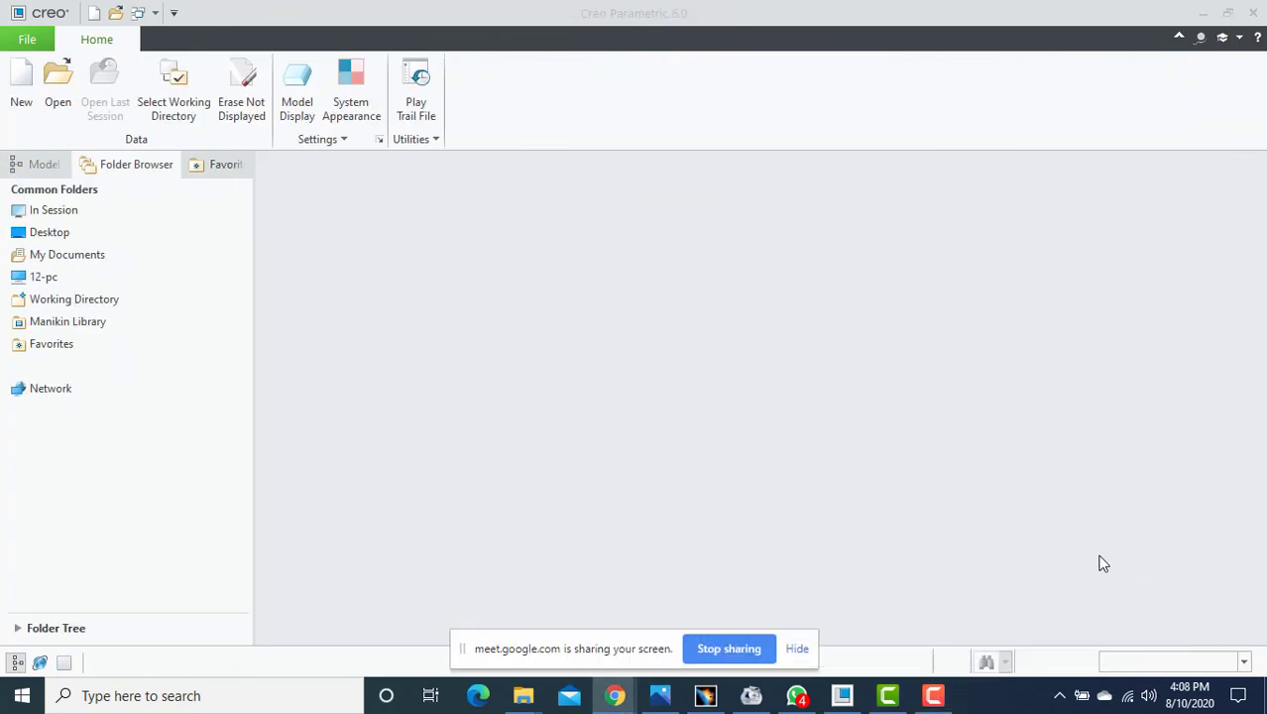
Create a new solid part named prt0003 from the mmns_part_solid template instead of the default template.
click(22, 87)
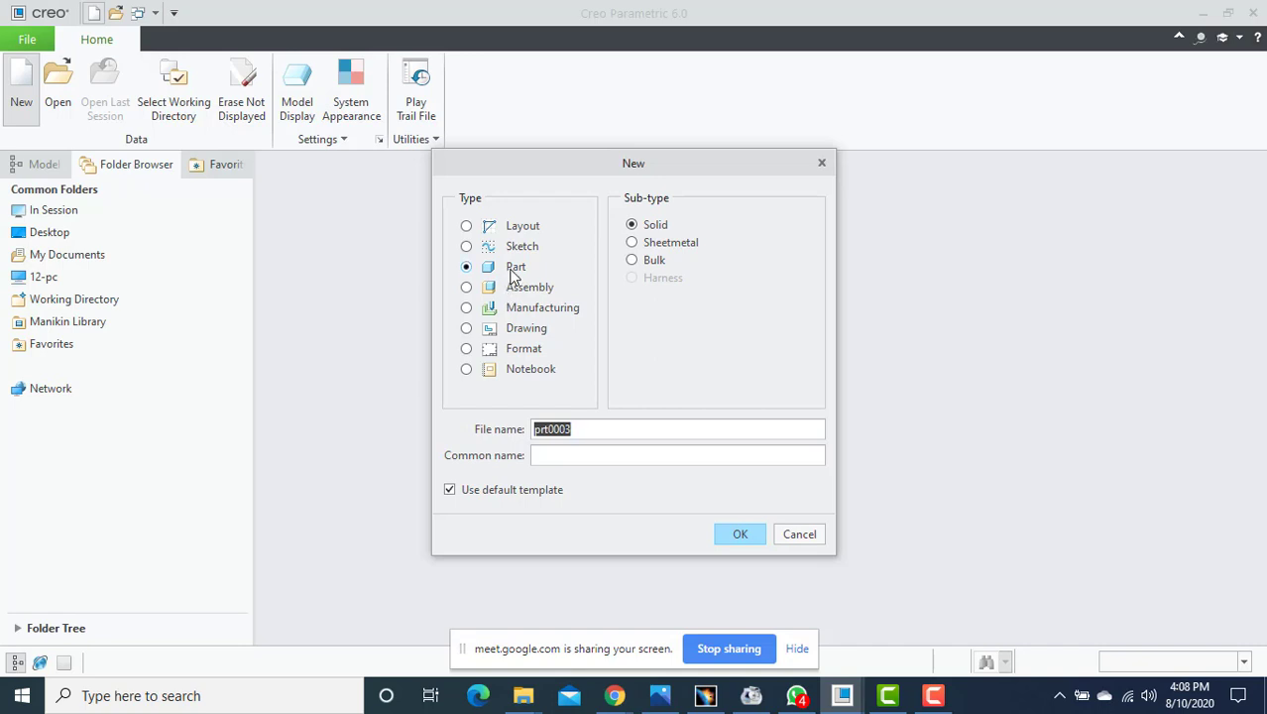
click(475, 491)
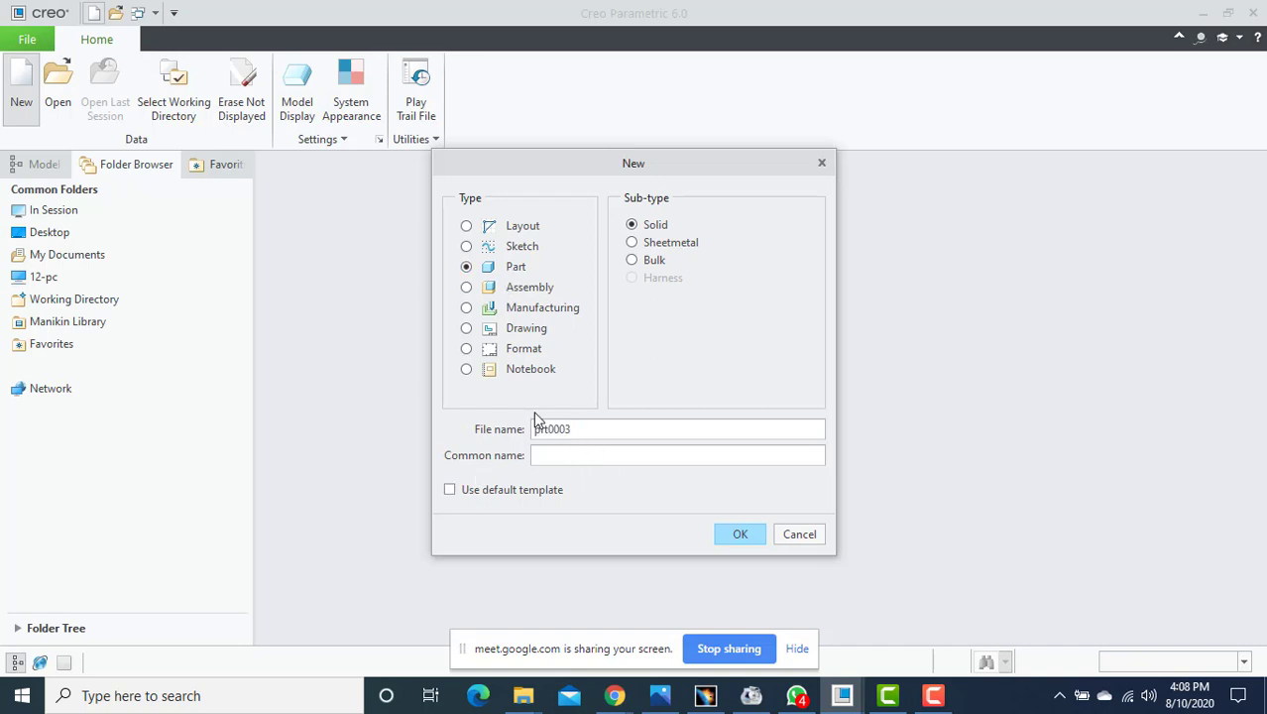
click(739, 536)
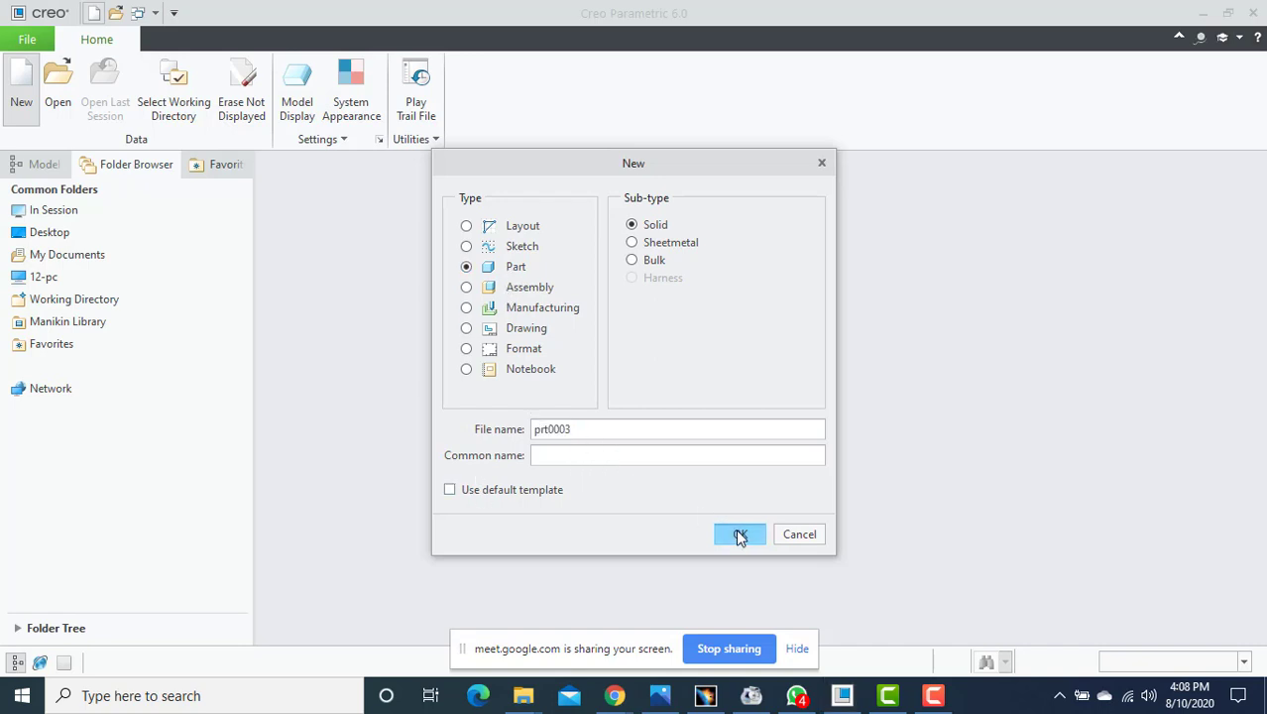
scroll(547, 301, down, 1)
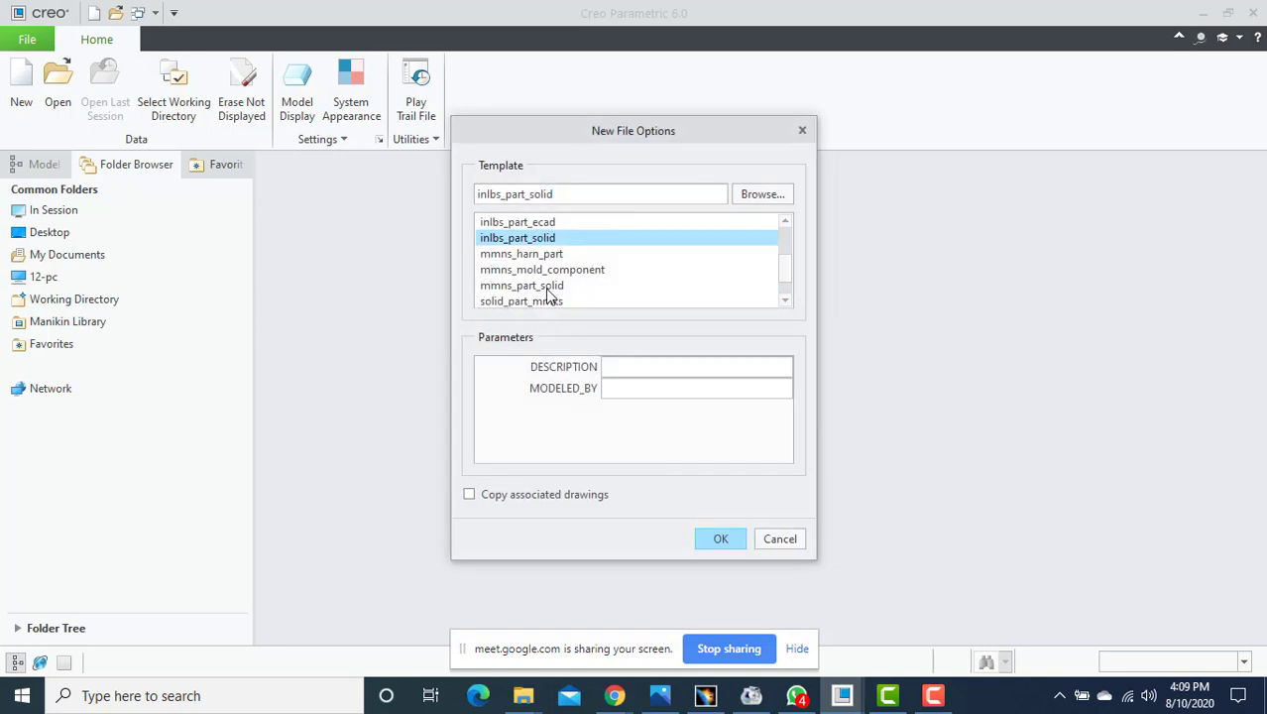
double_click(545, 288)
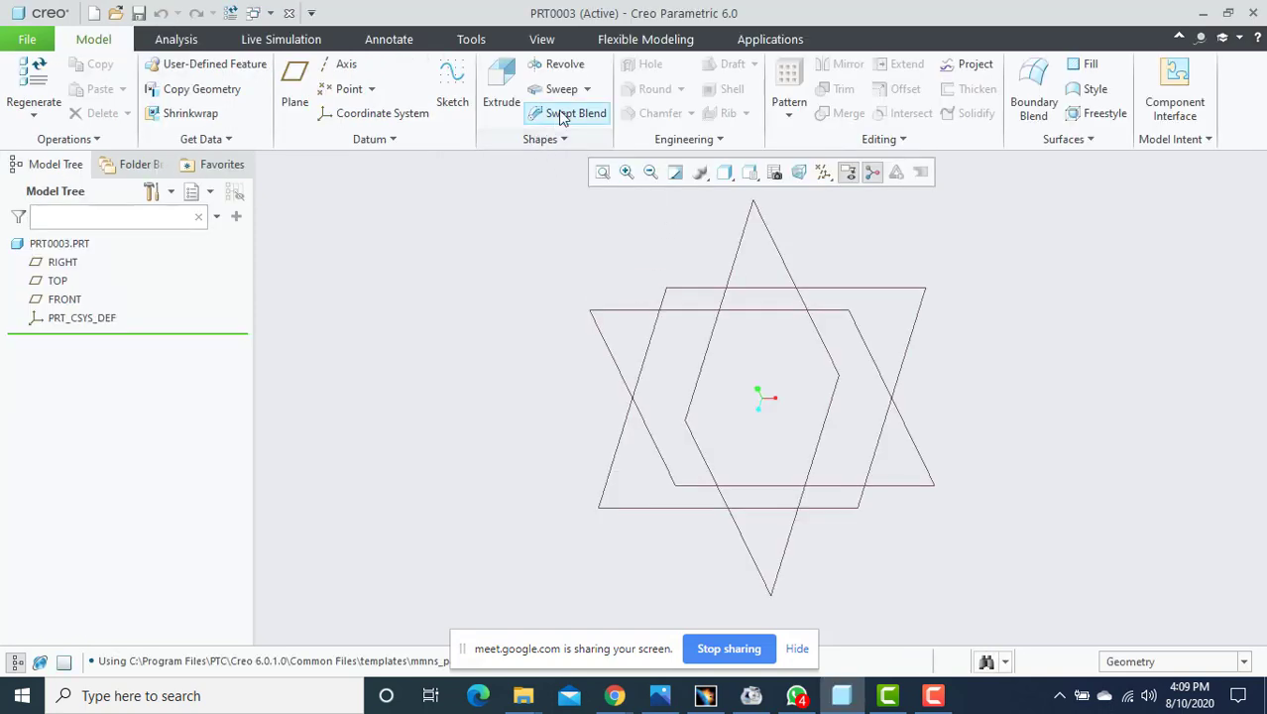
Sketch a circle about 90 mm in diameter centred on the origin of the FRONT plane and finish the sketch.
click(587, 89)
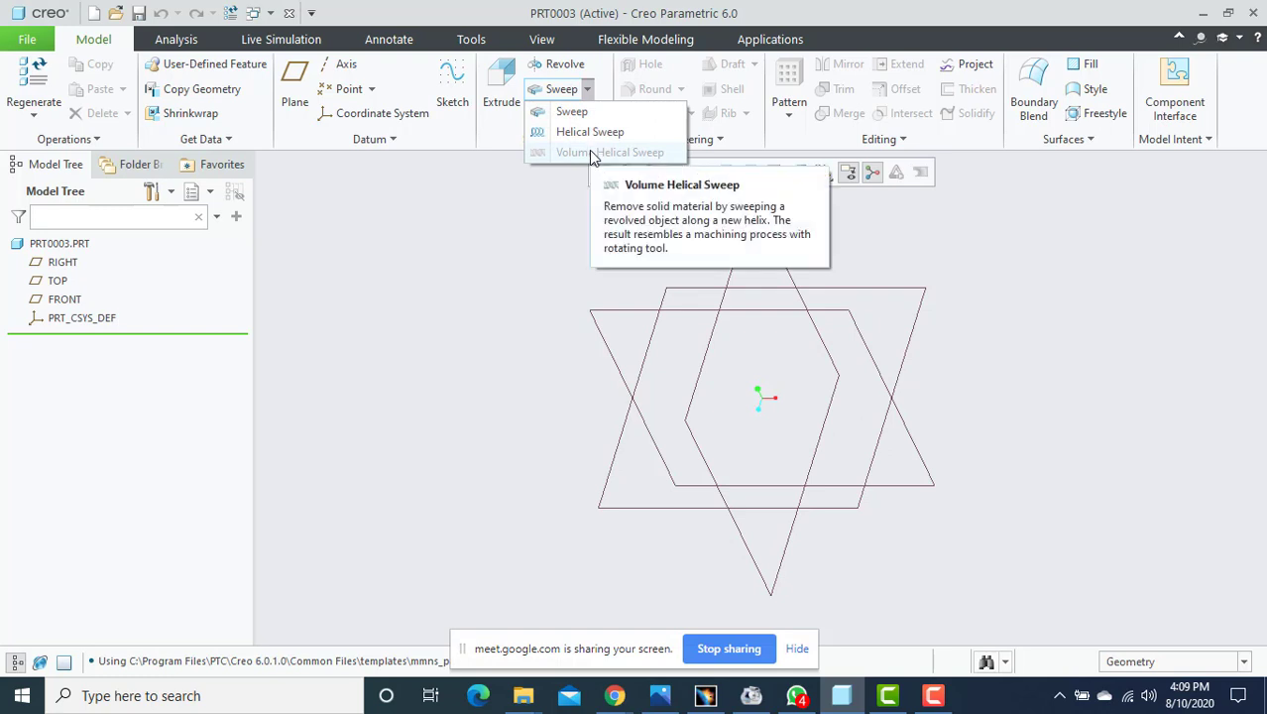
click(623, 314)
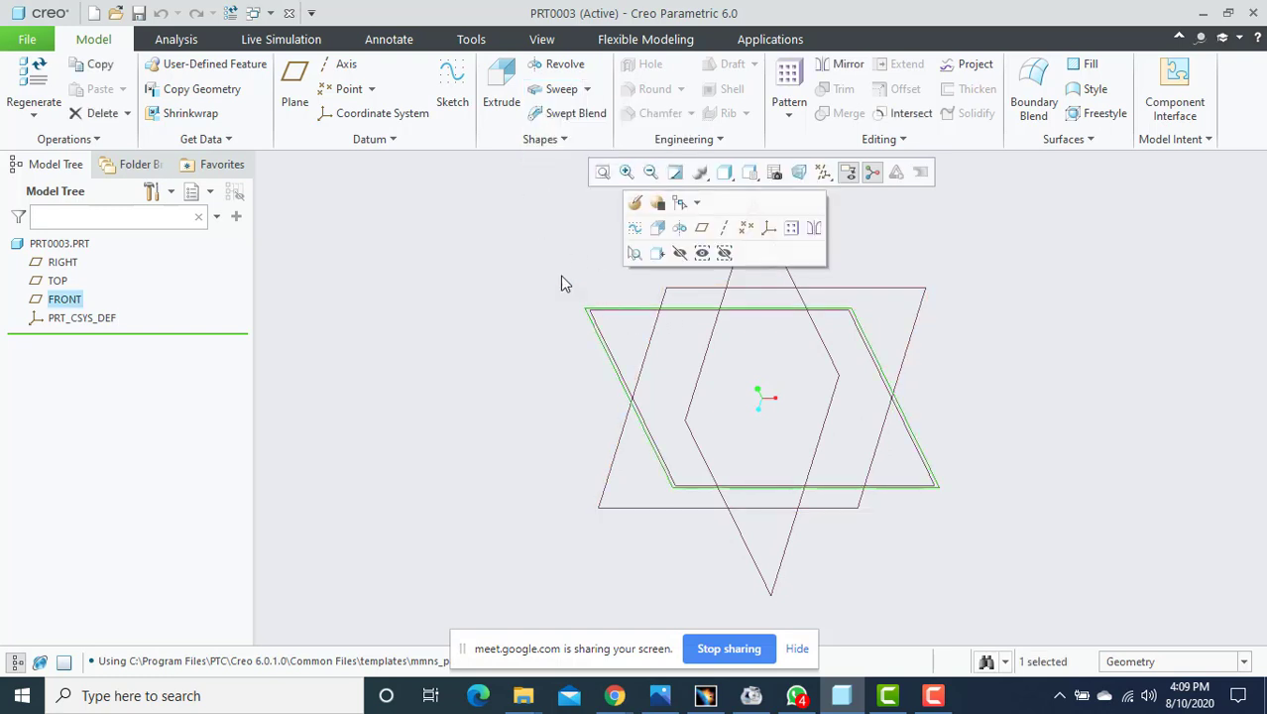
click(454, 89)
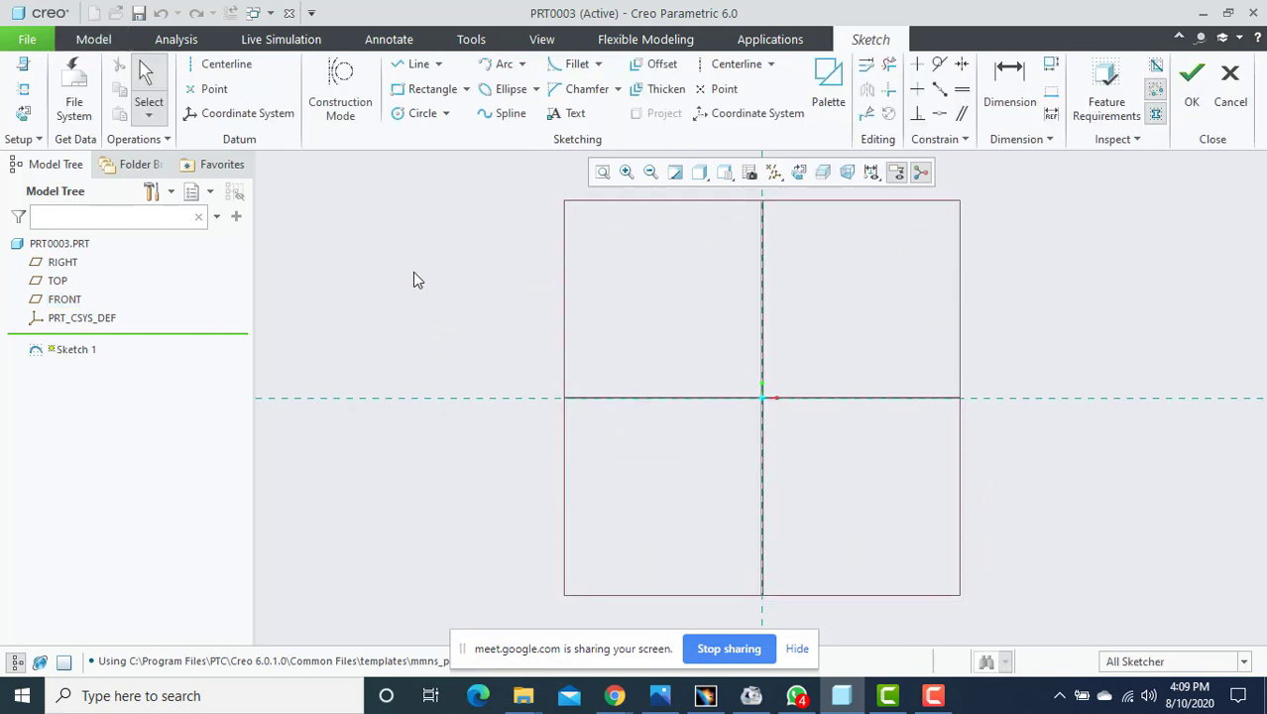
click(416, 113)
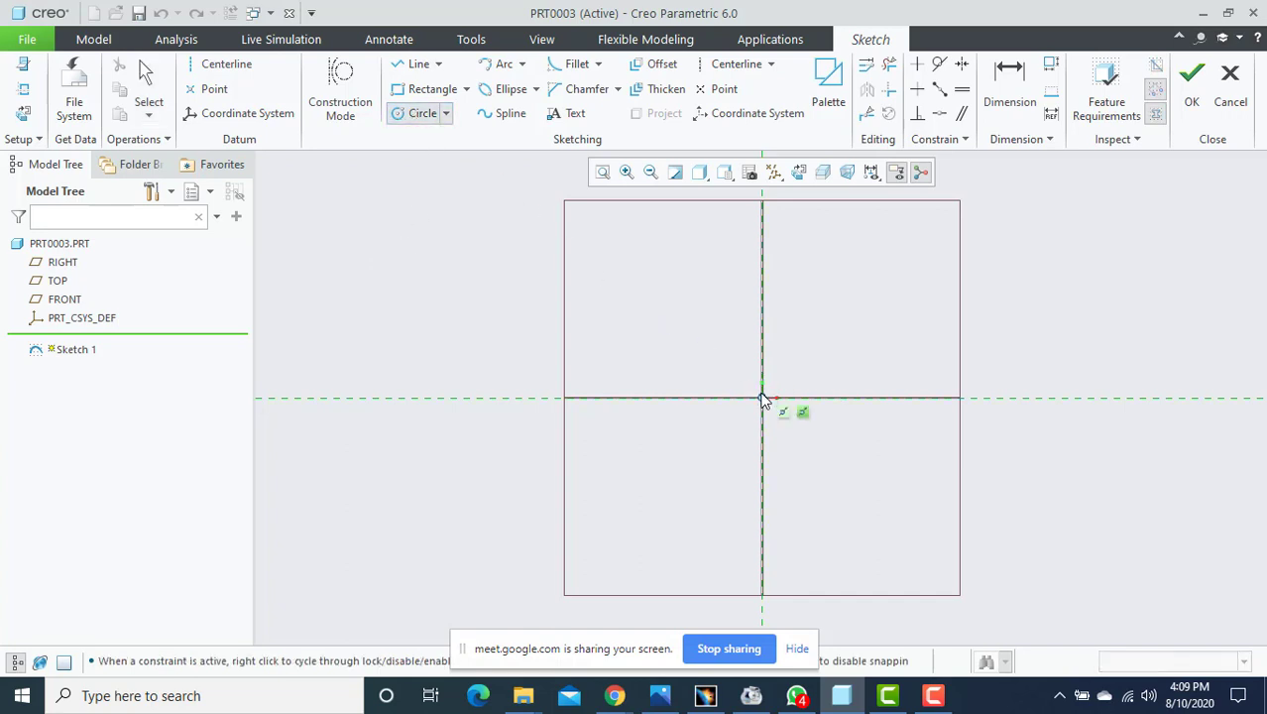
click(762, 399)
click(782, 426)
middle_click(872, 339)
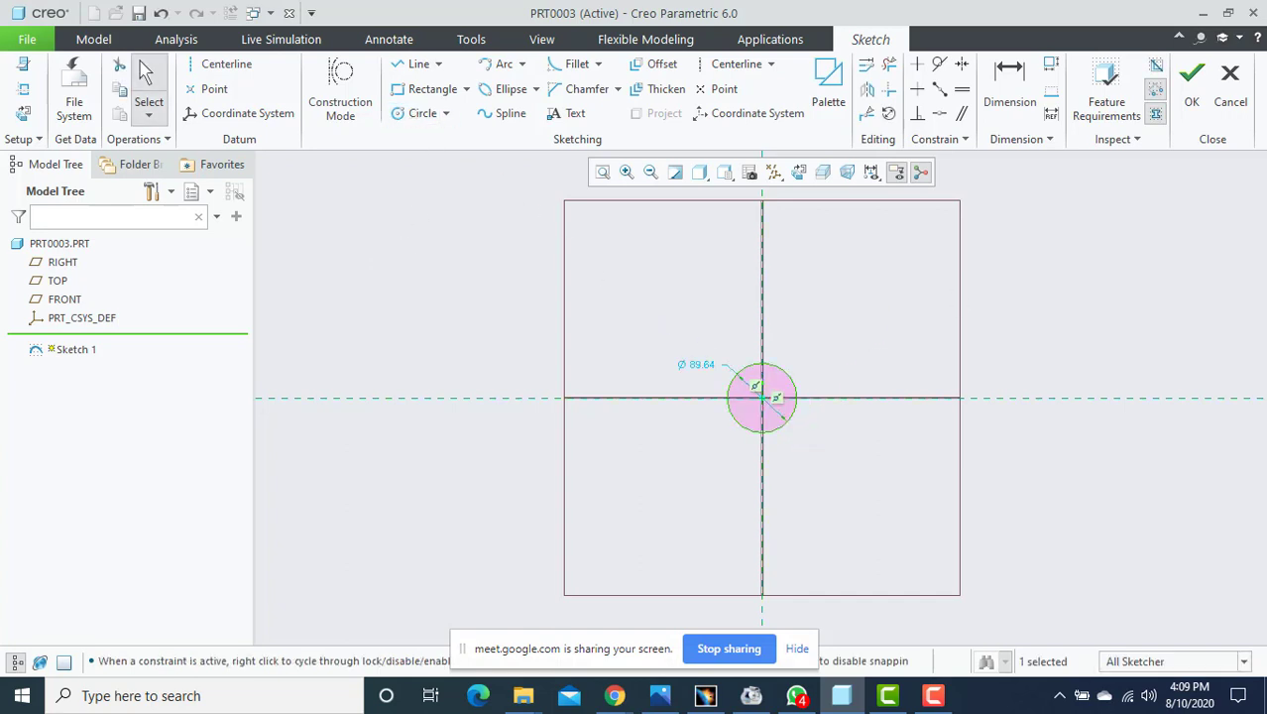
click(1191, 85)
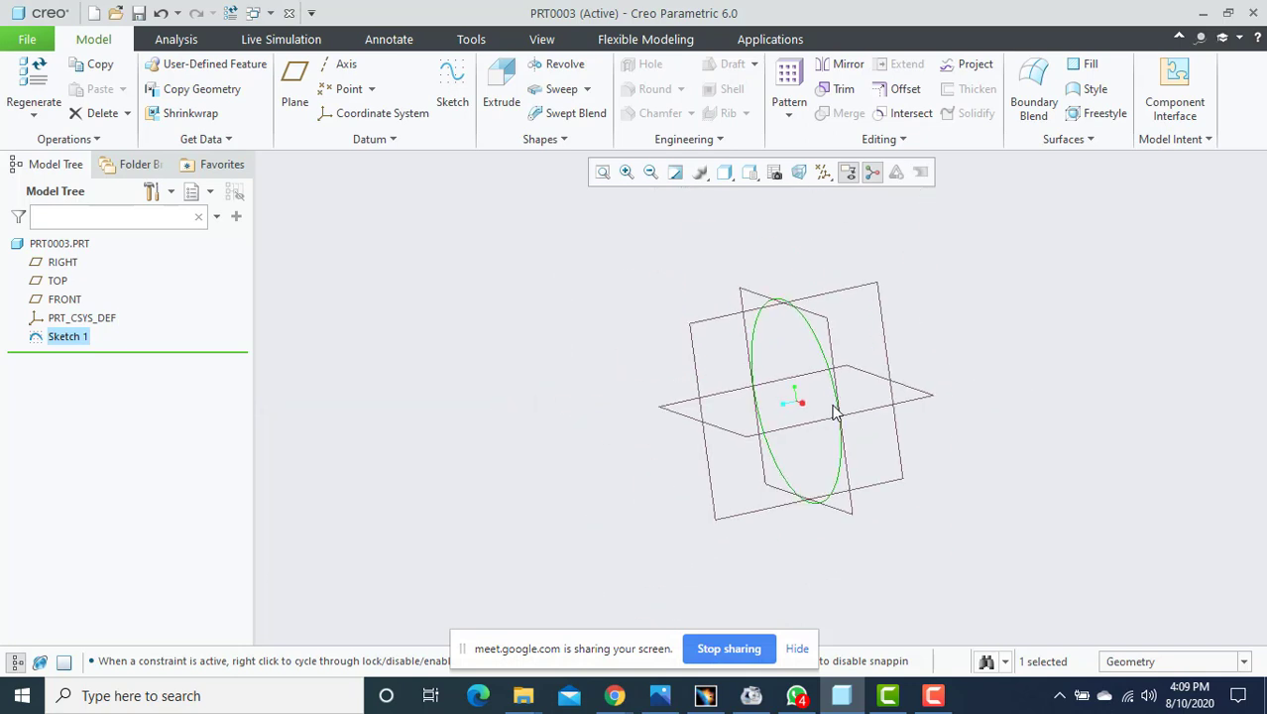
Extrude the circle as a solid about 327 mm long, toward the back side of the FRONT plane.
click(586, 88)
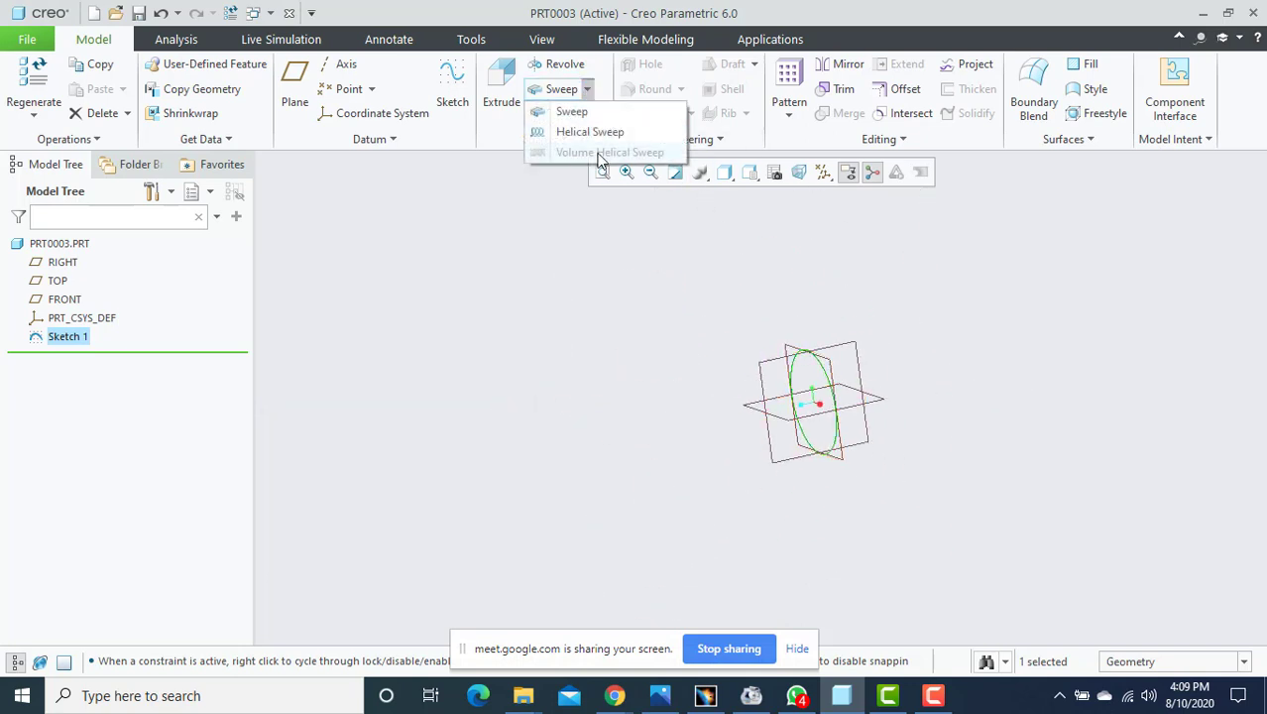
click(582, 295)
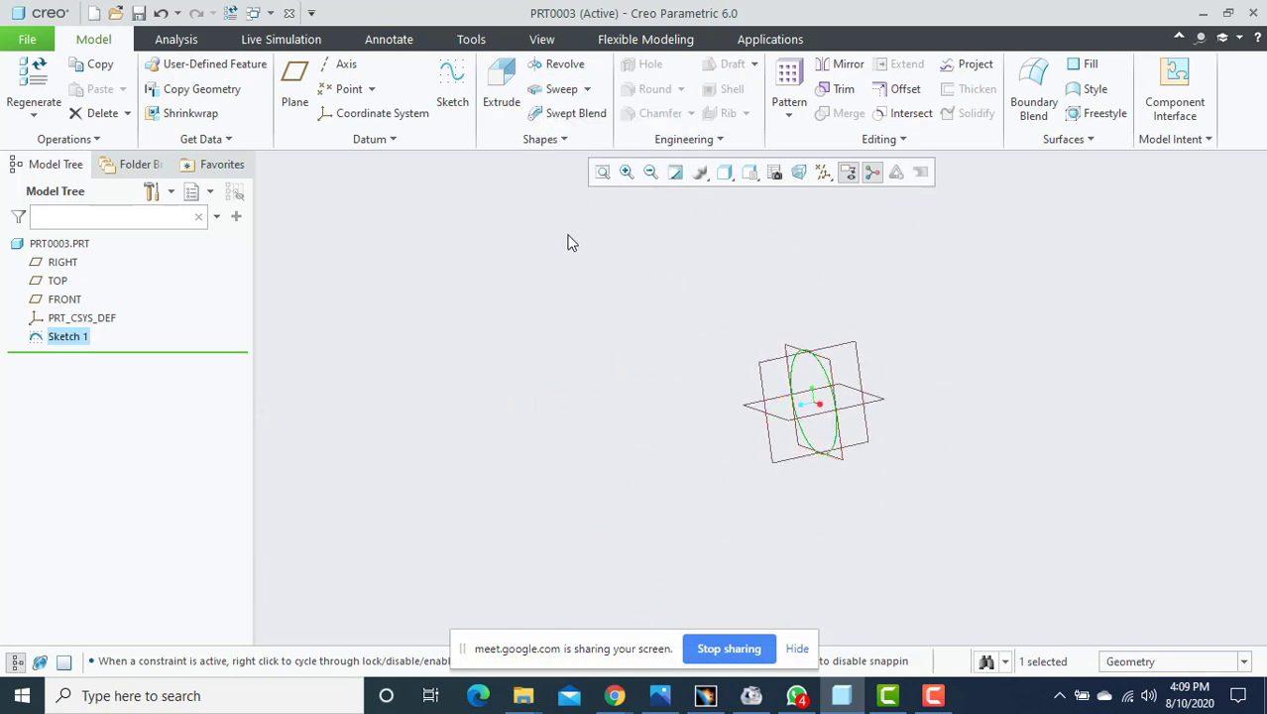
click(502, 87)
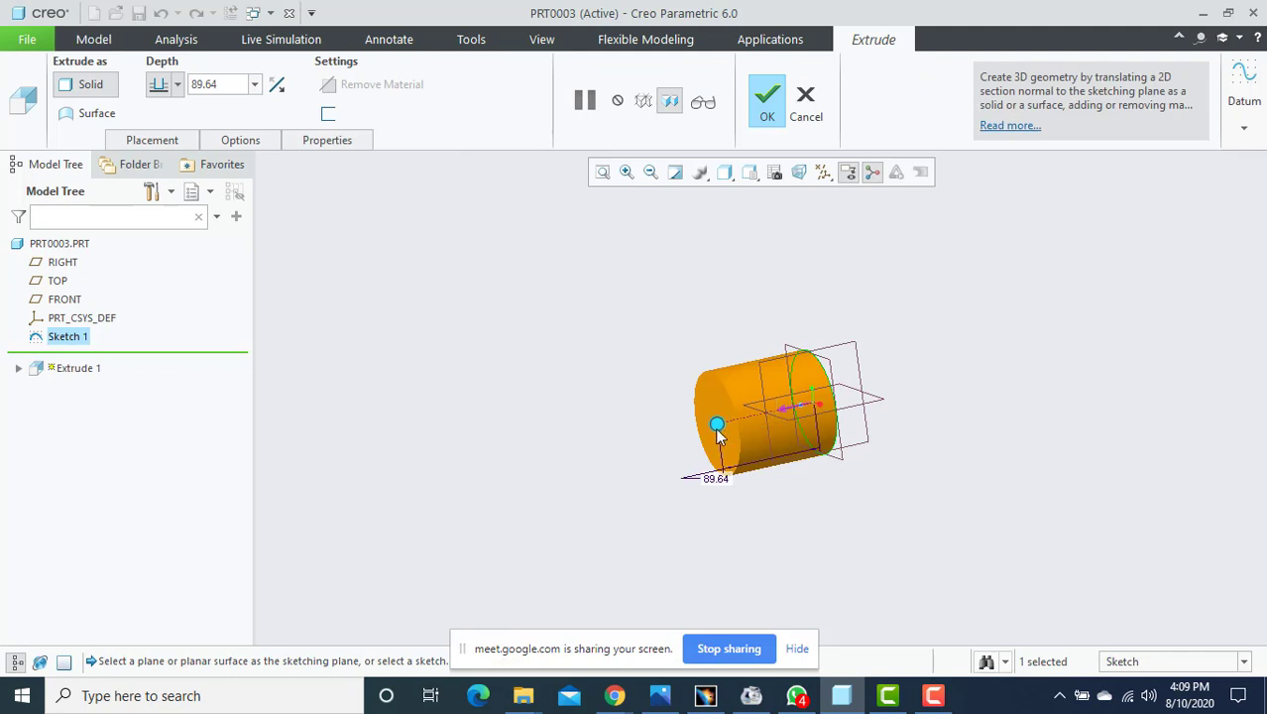
drag(717, 427, 1039, 291)
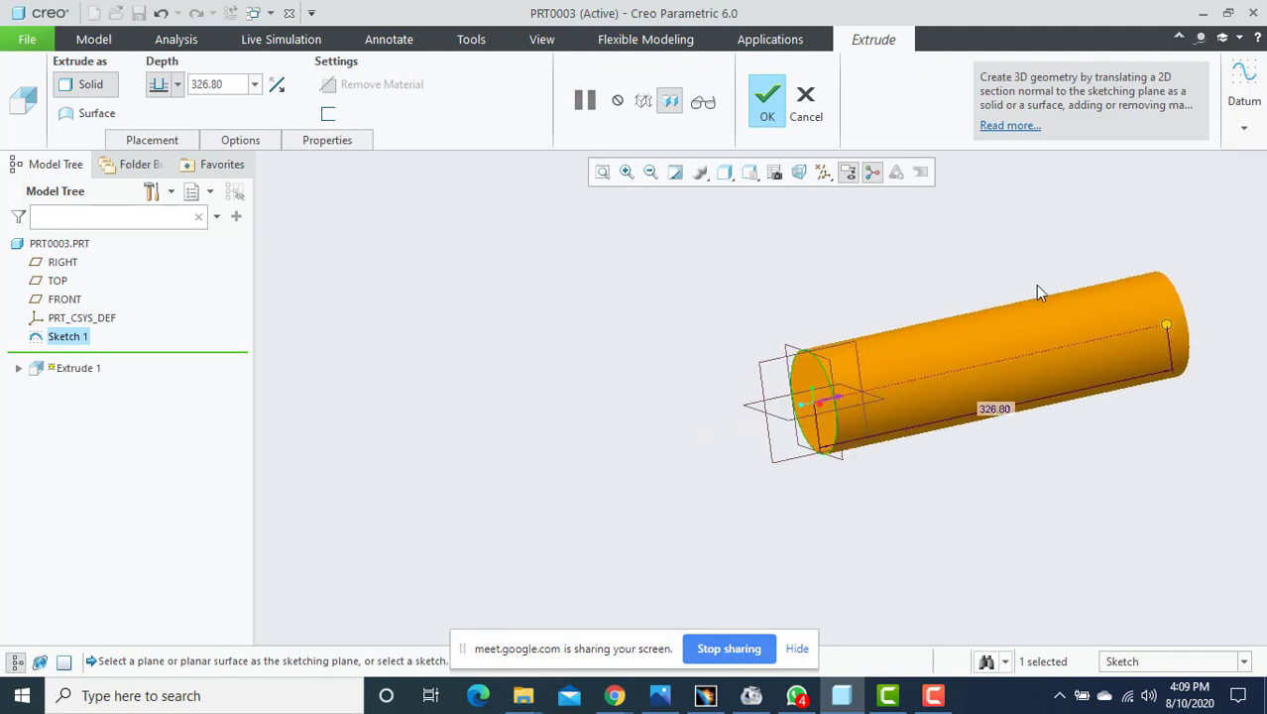
click(774, 102)
Start a Volume Helical Sweep and define its helix profile as an internal sketch on the TOP plane.
click(588, 90)
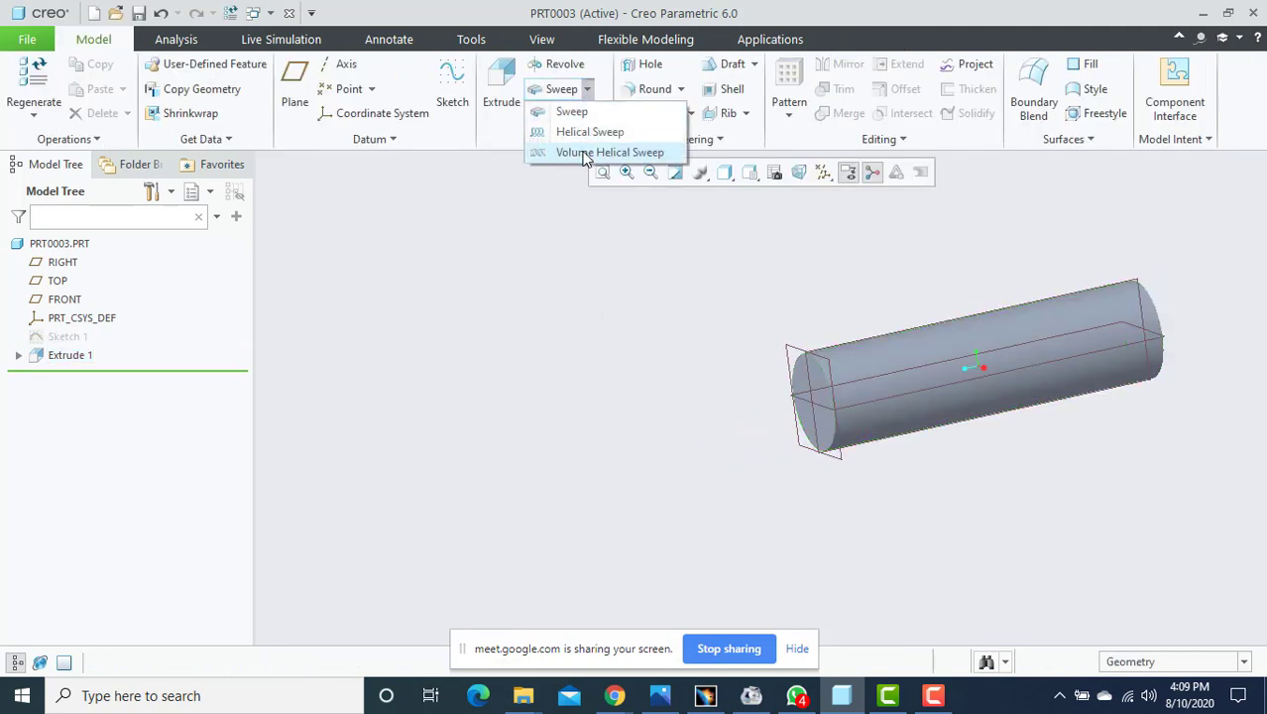
click(580, 294)
middle_drag(773, 283, 795, 285)
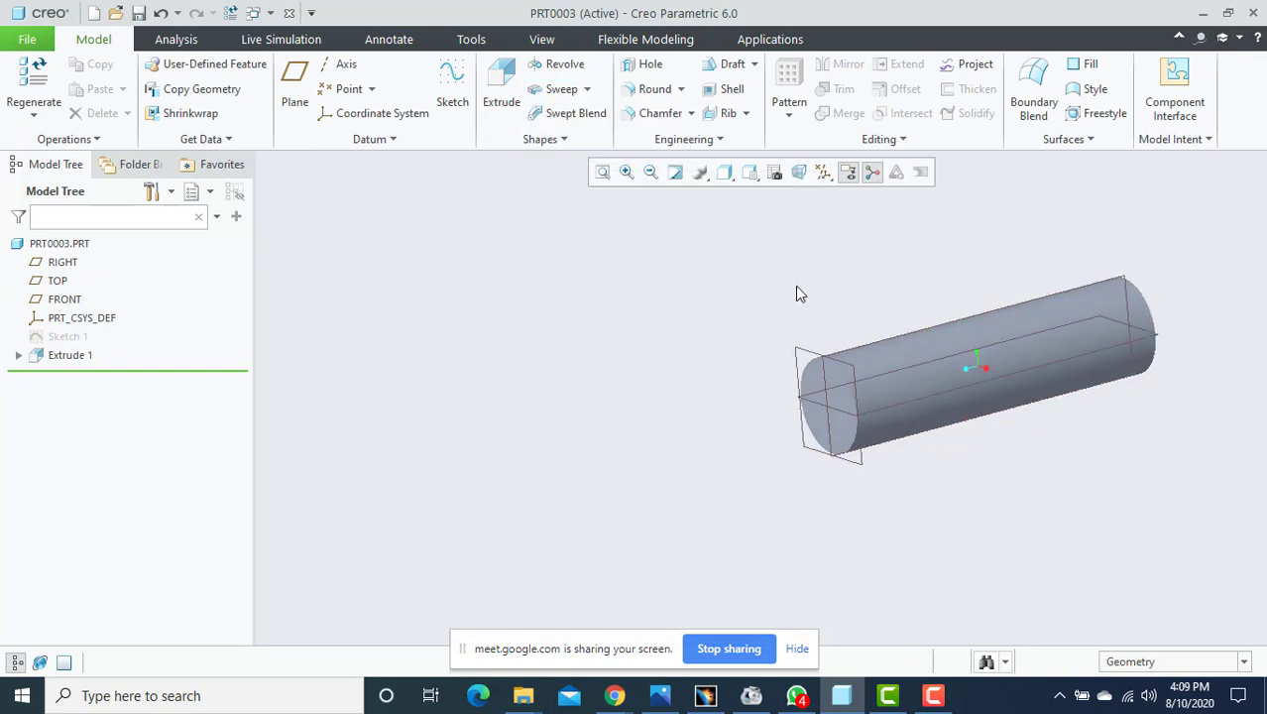
click(590, 90)
click(589, 152)
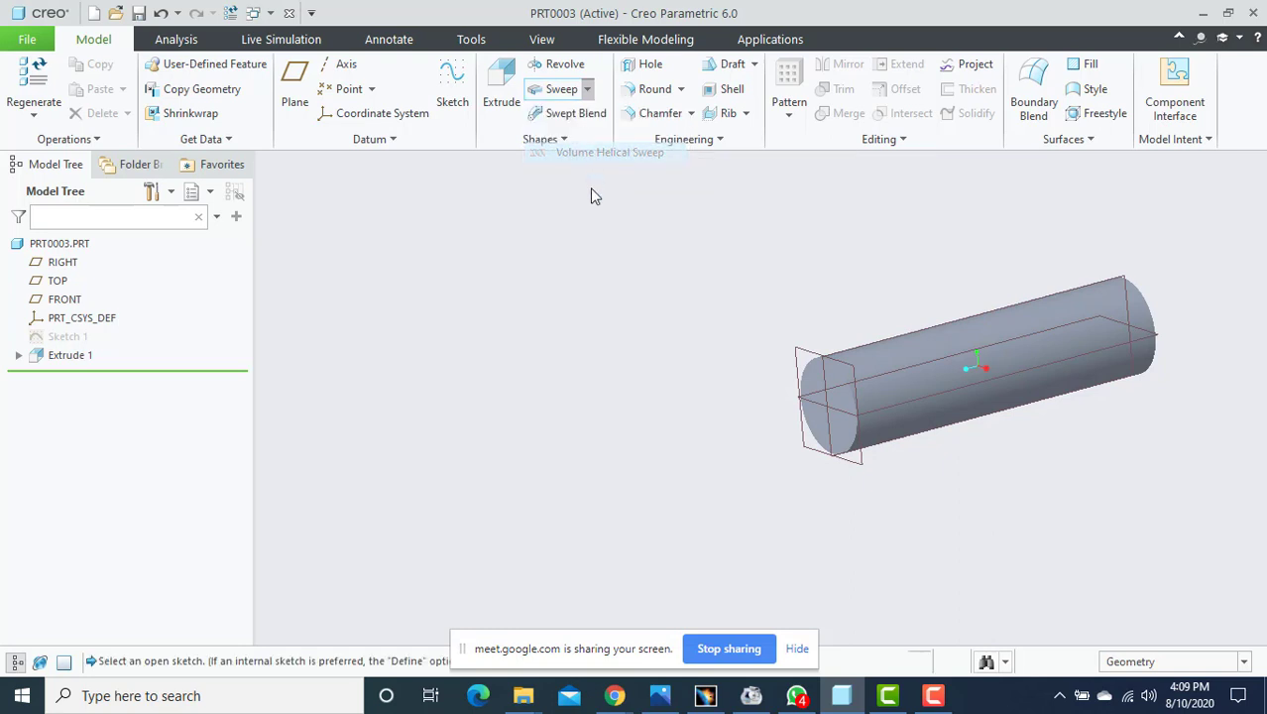
click(164, 140)
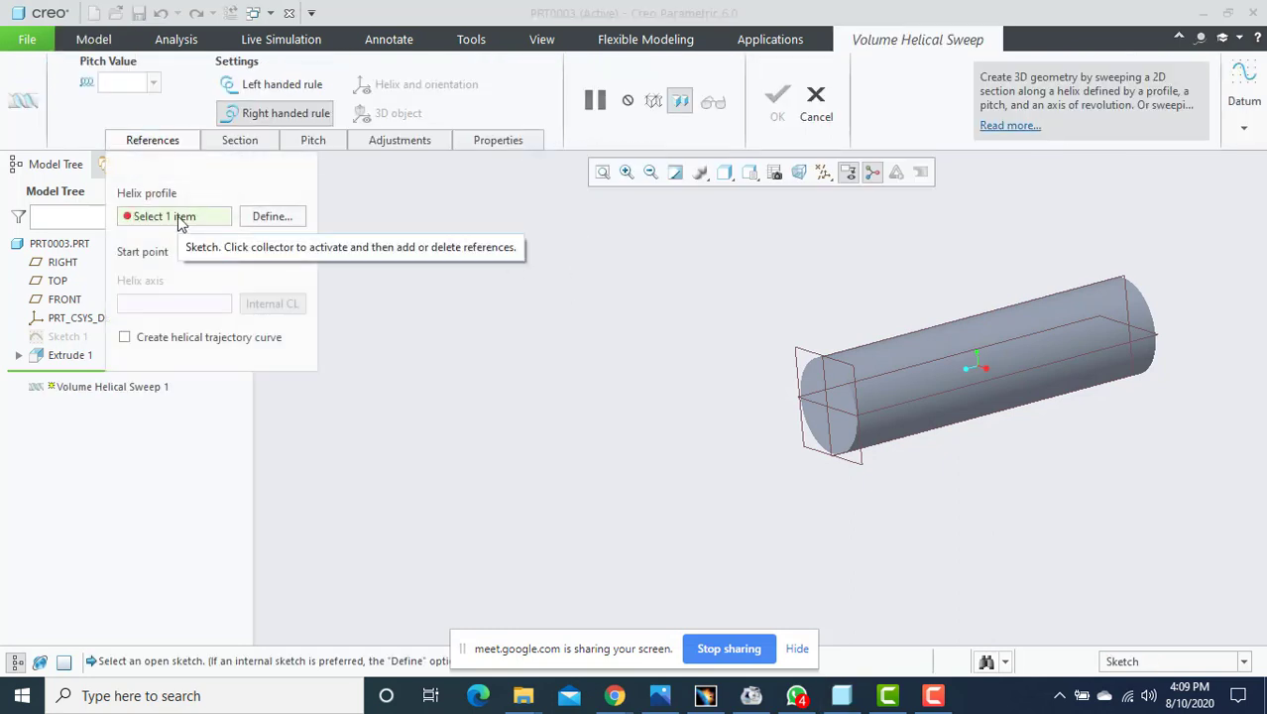
click(270, 216)
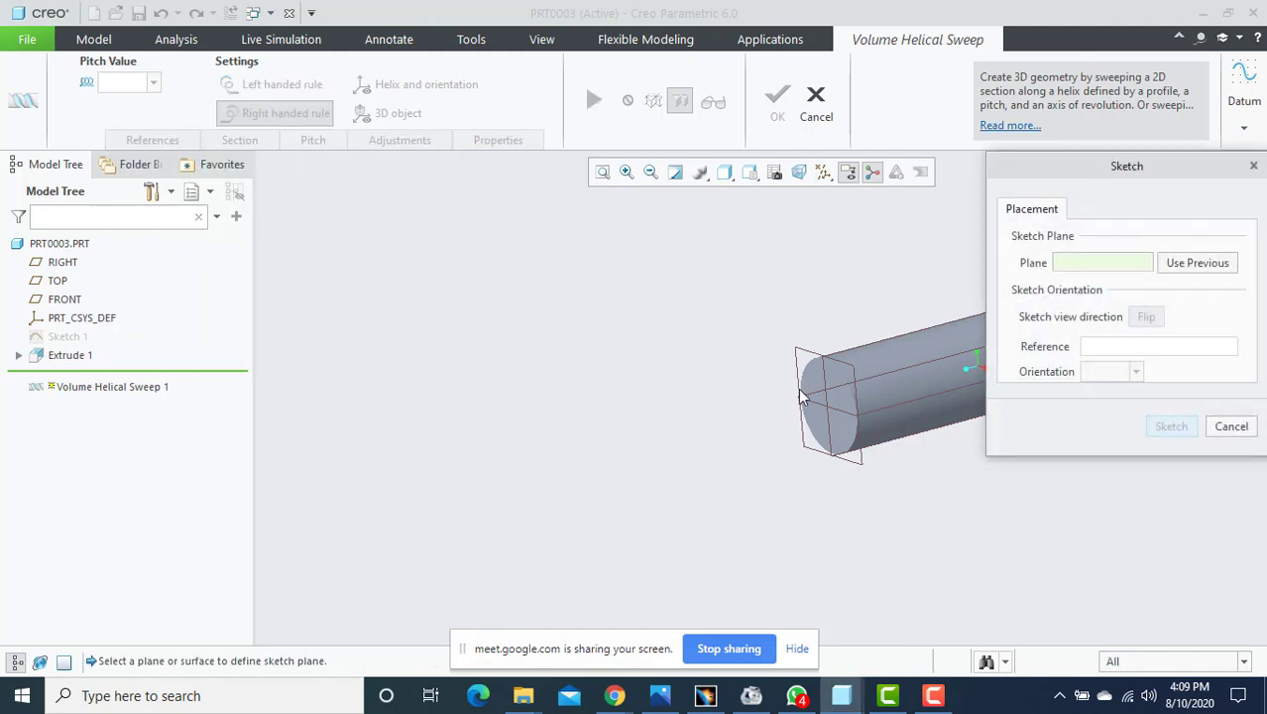
click(872, 345)
click(1168, 426)
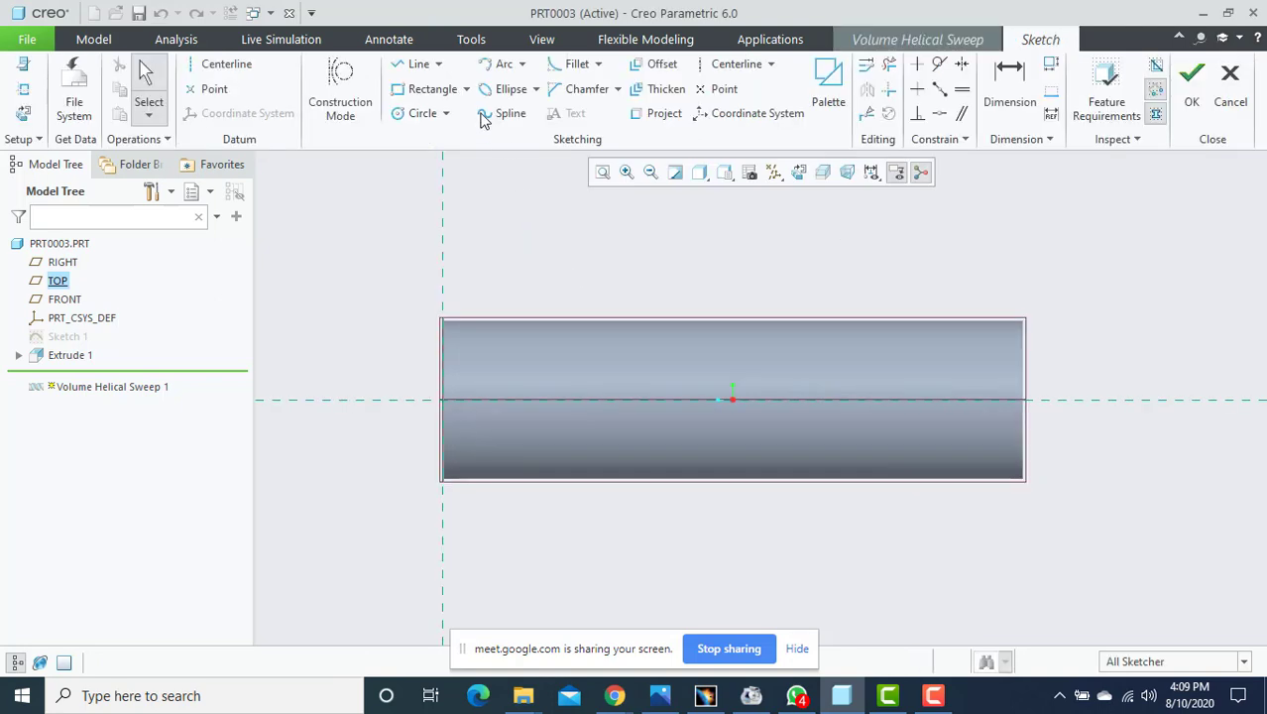
Sketch a helix profile line about 348 mm long, parallel to and about 95 mm from the cylinder axis, extending past the cylinder's far end.
click(416, 63)
click(444, 234)
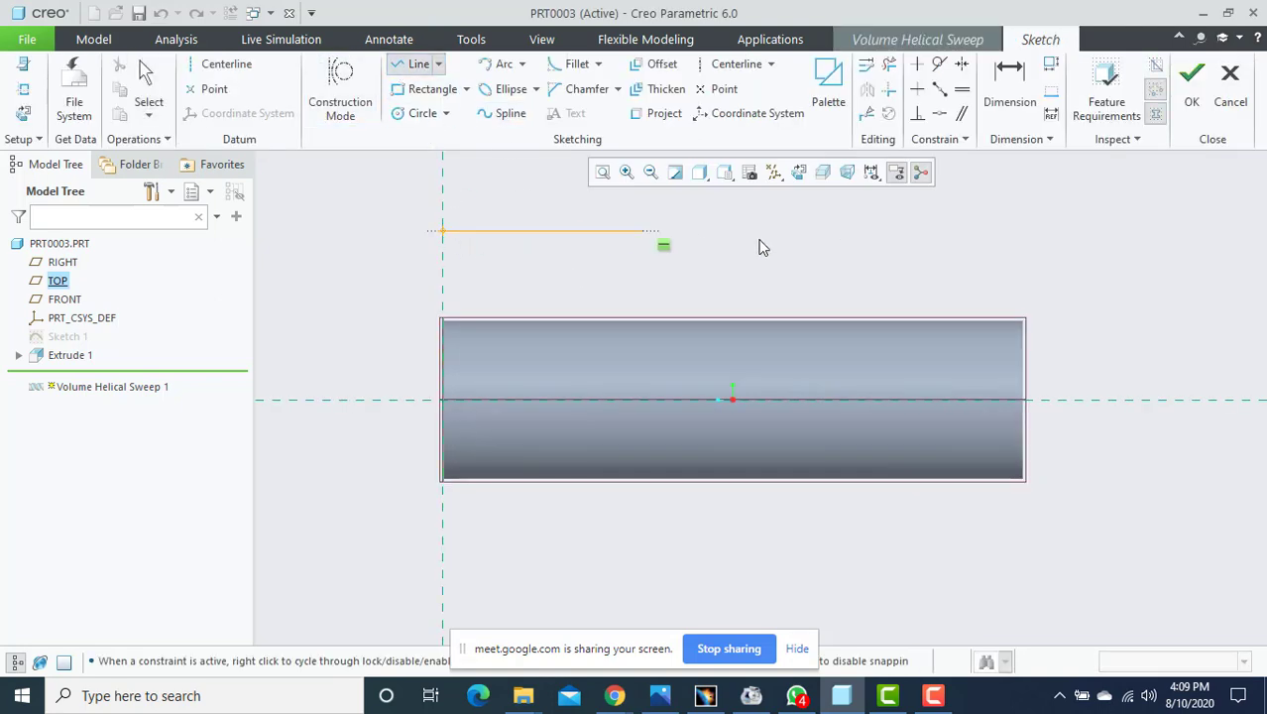
middle_click(1089, 241)
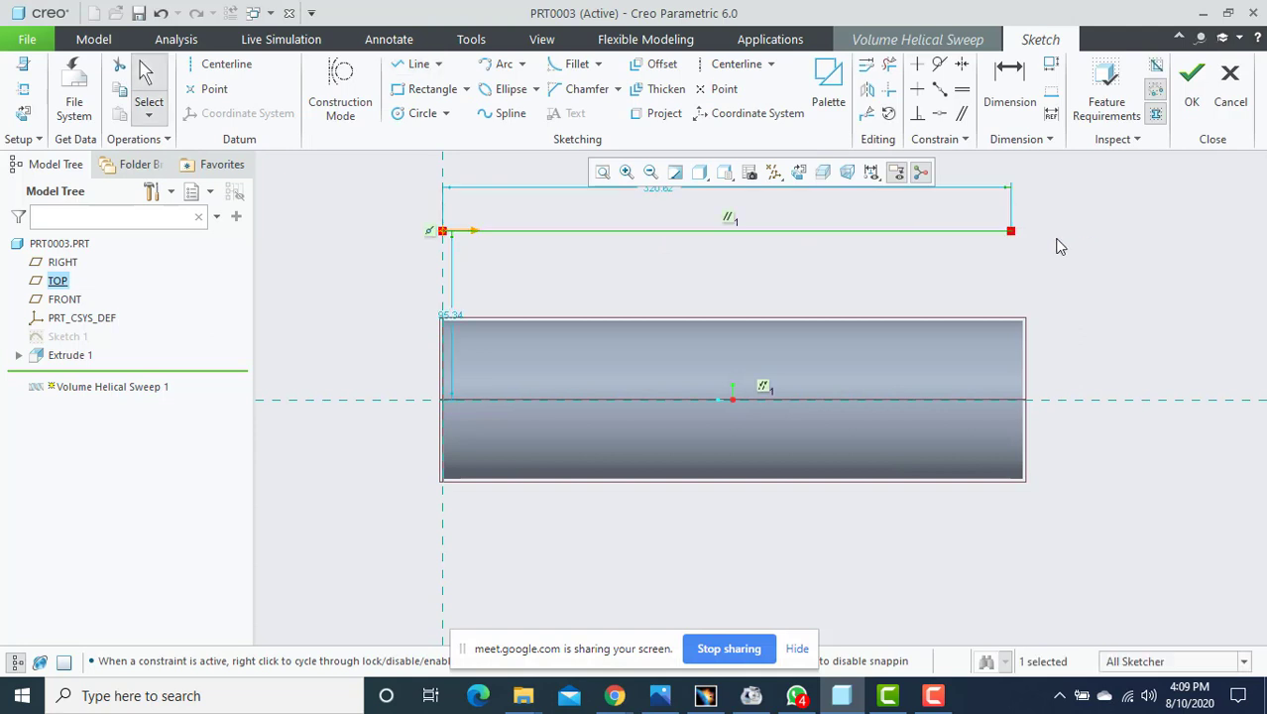
drag(1013, 232, 1060, 232)
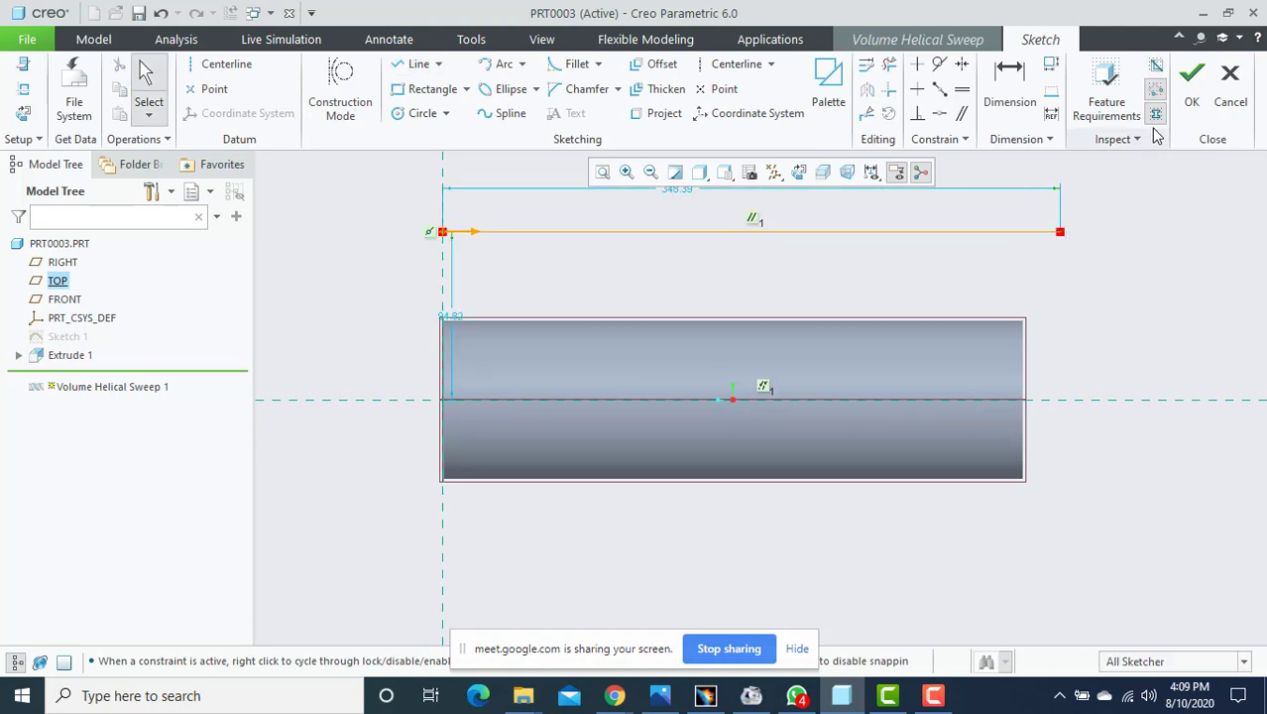
click(1190, 94)
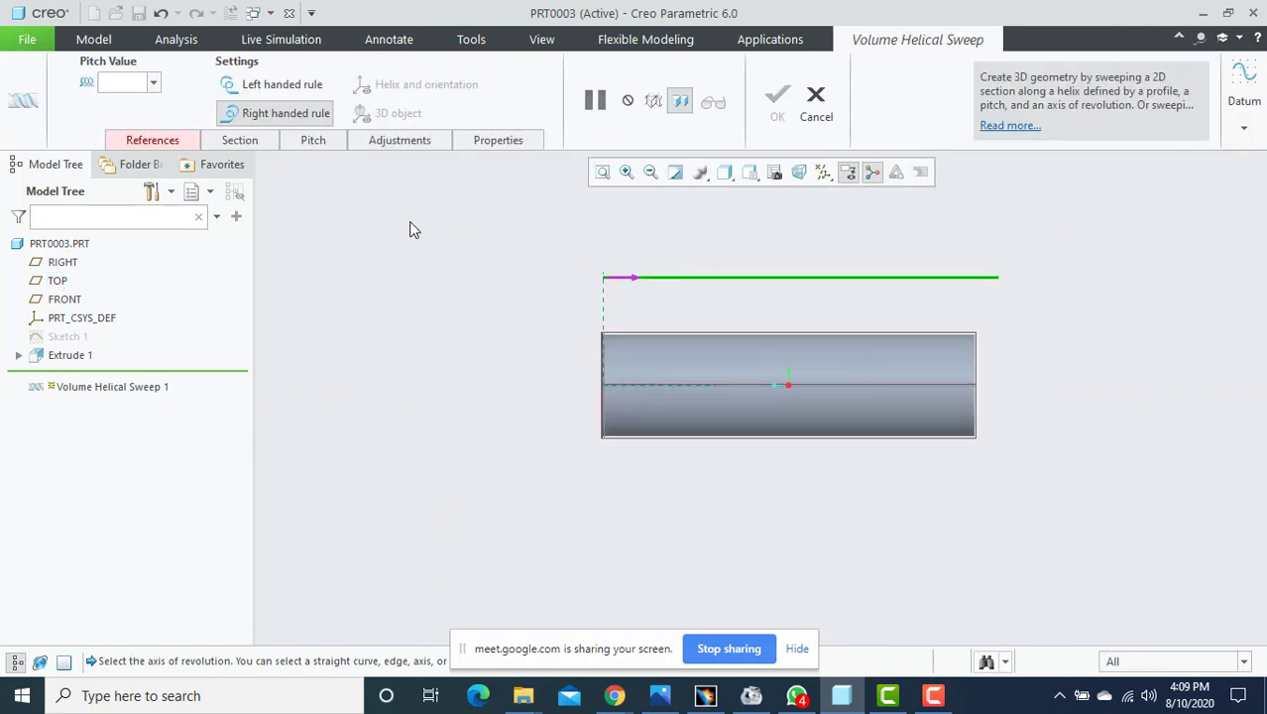
Edit the helix profile sketch to add a datum centerline along the cylinder's axis as the helix axis.
click(162, 141)
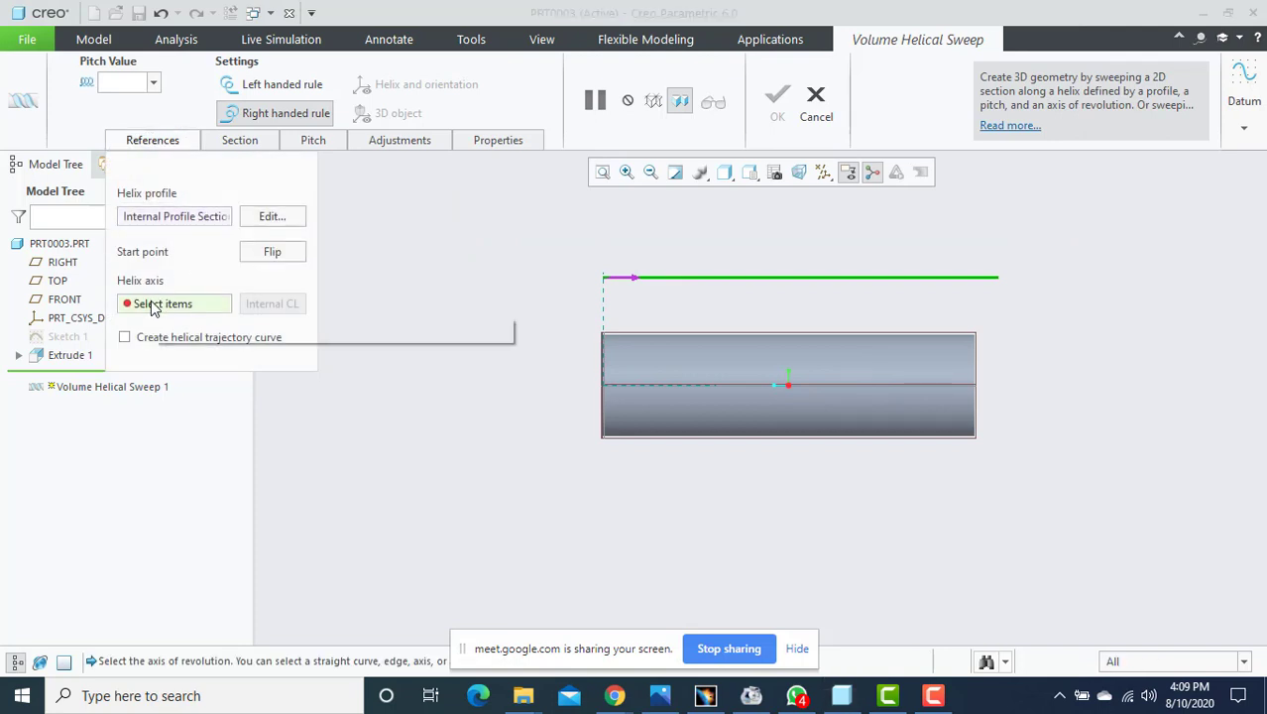
click(266, 217)
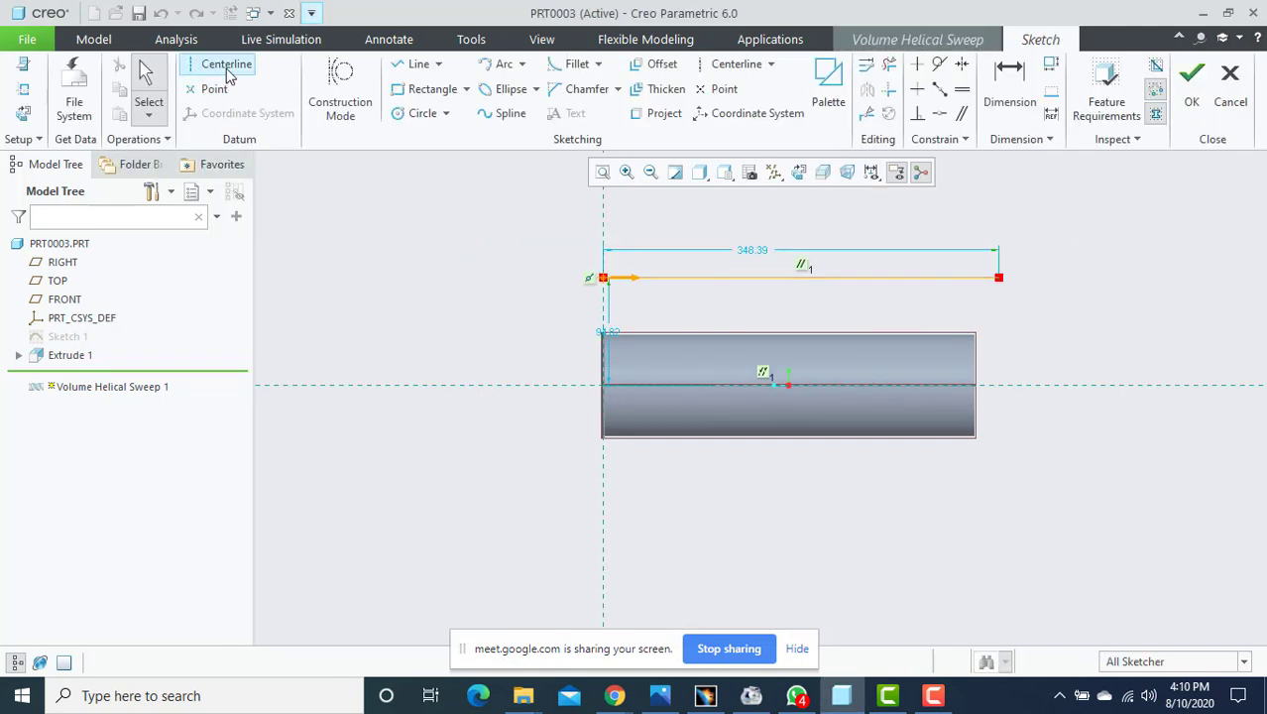
click(226, 66)
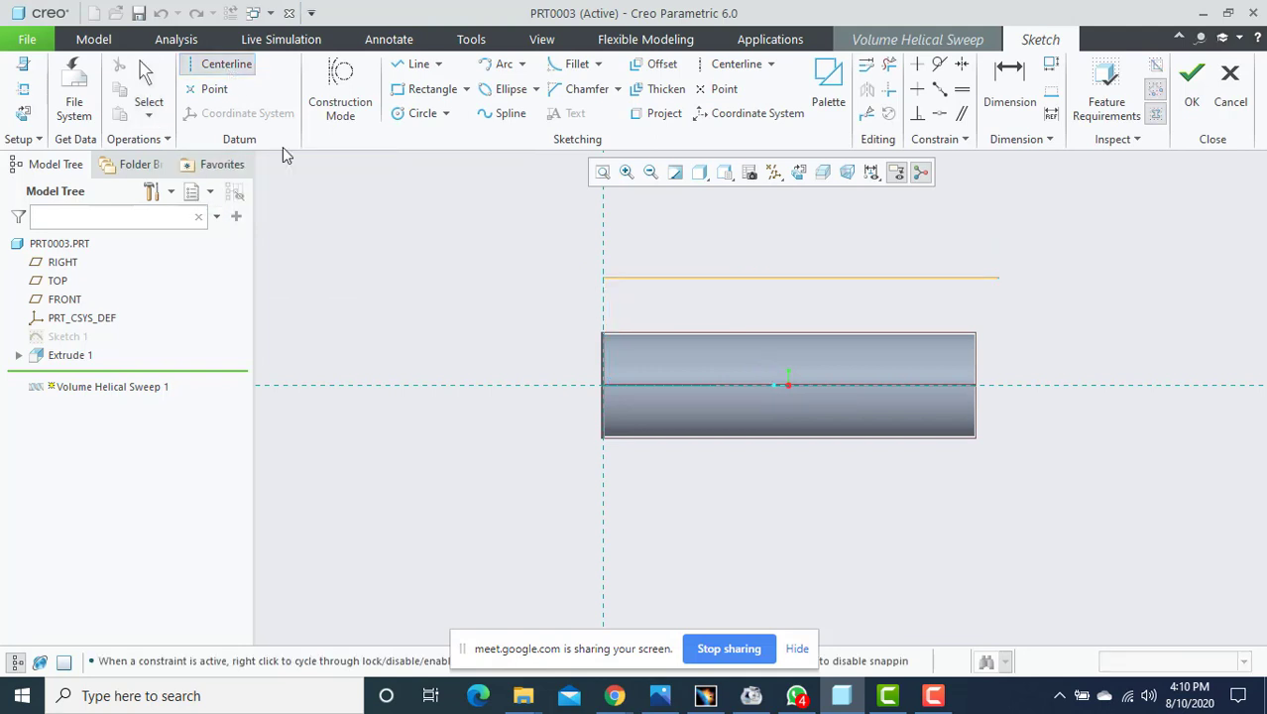
click(428, 387)
click(563, 383)
middle_click(566, 354)
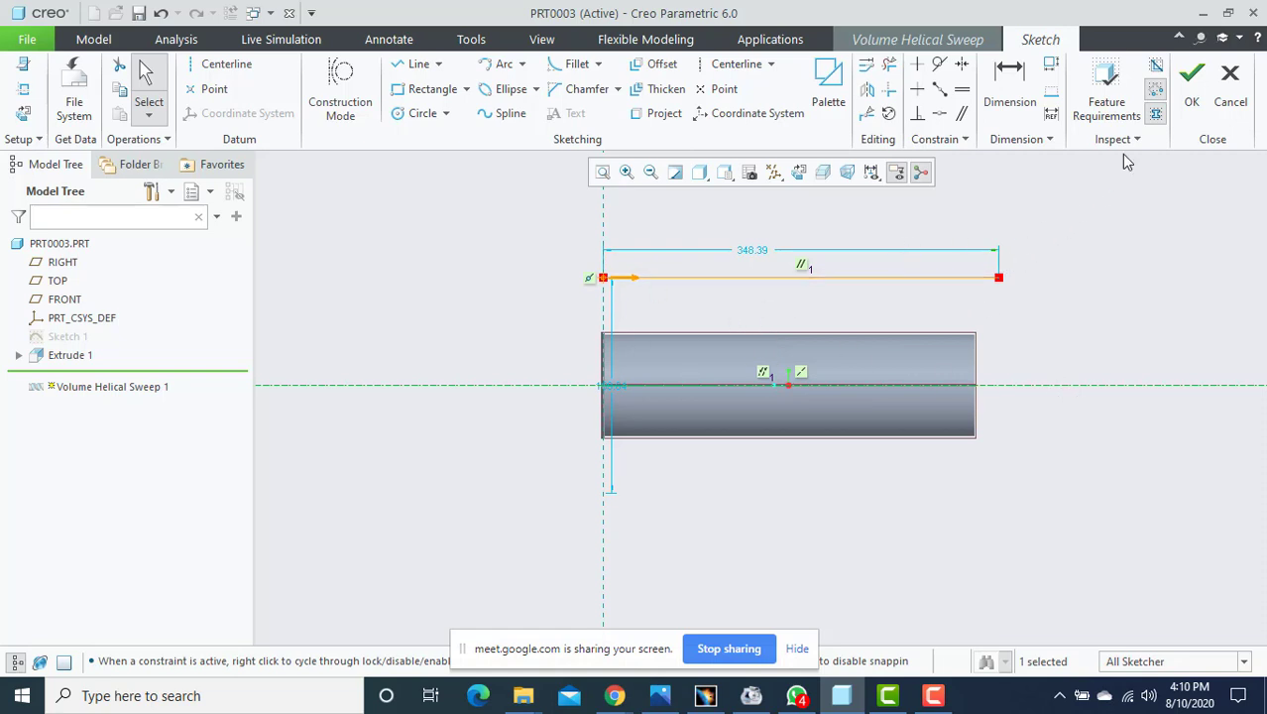
click(1192, 87)
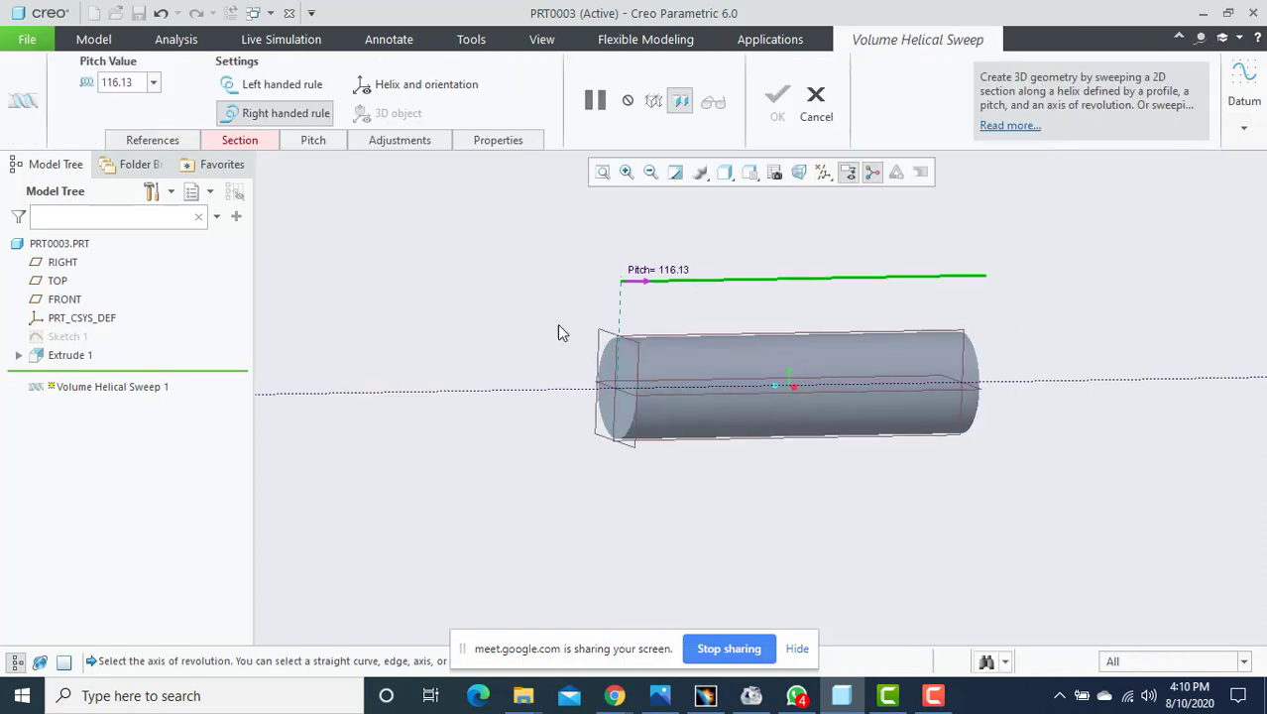
Display the helix and orientation preview around the cylinder and inspect it from an angle.
scroll(417, 312, down, 1)
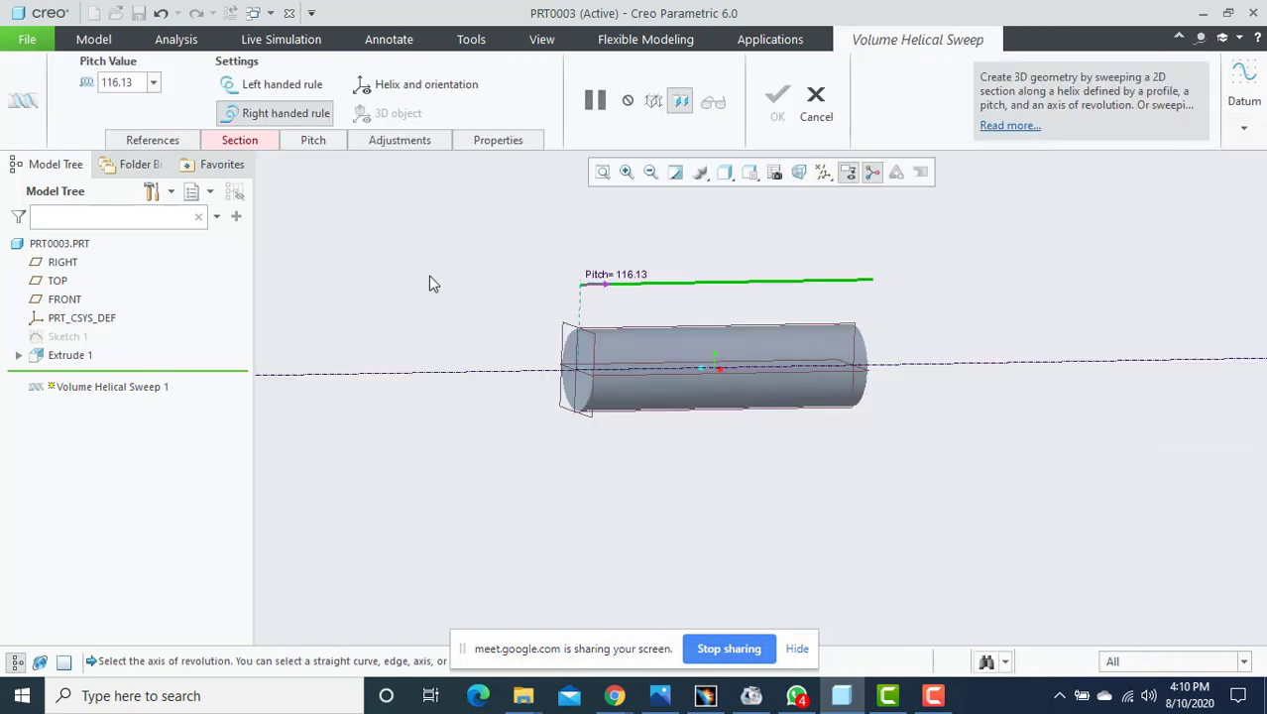
click(425, 84)
scroll(605, 305, up, 2)
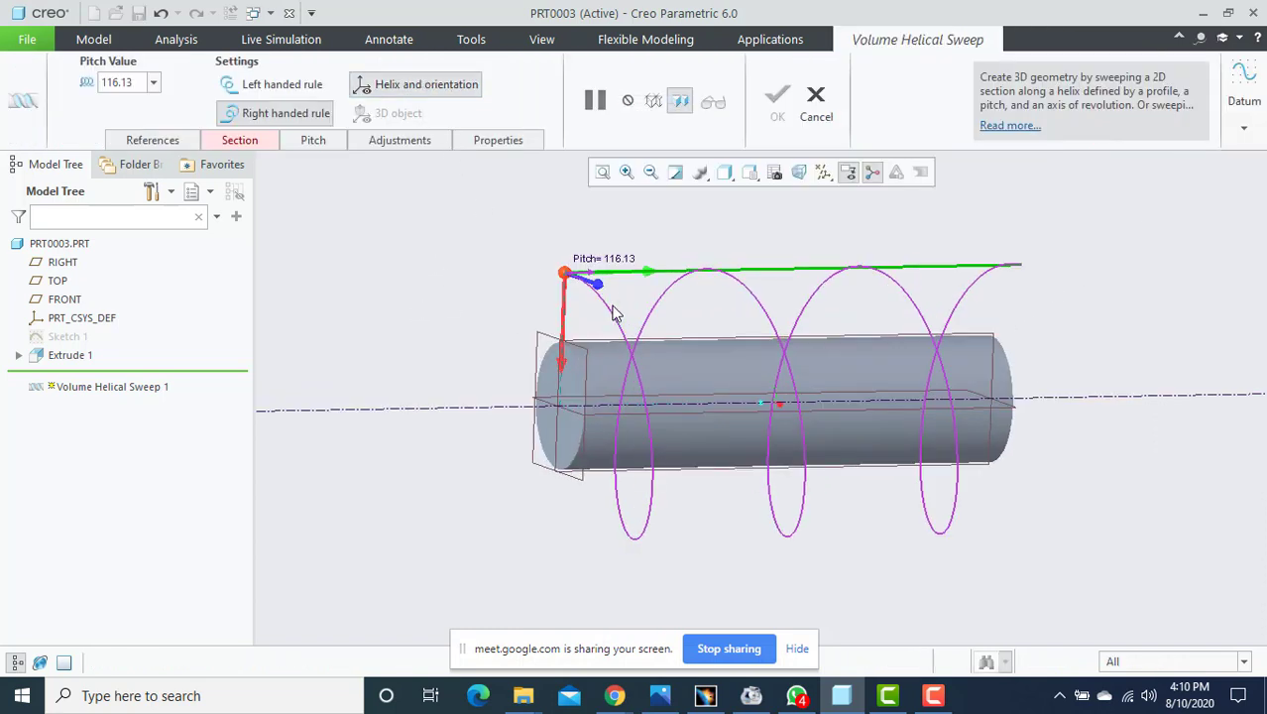
middle_drag(600, 311, 401, 260)
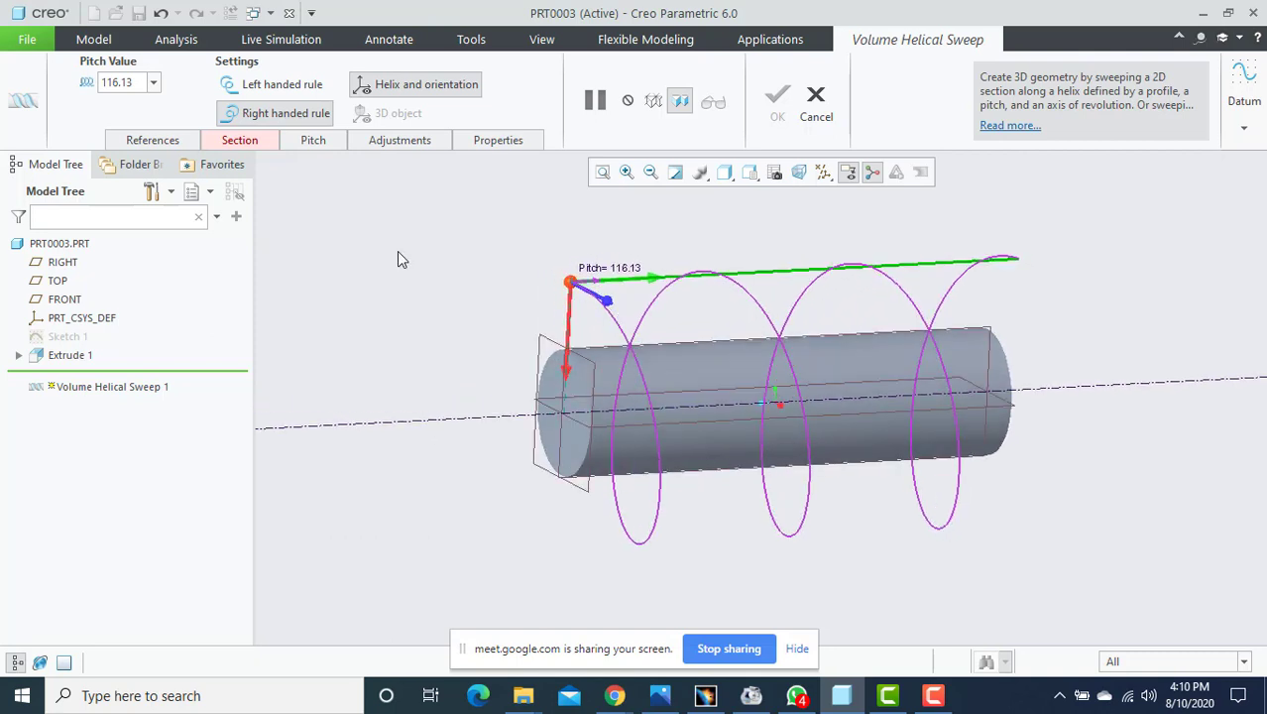
Sketch a rectangle about 78 mm wide from the helix start point into the cylinder, try to accept it as the revolved section, and stay in the sketch.
click(243, 144)
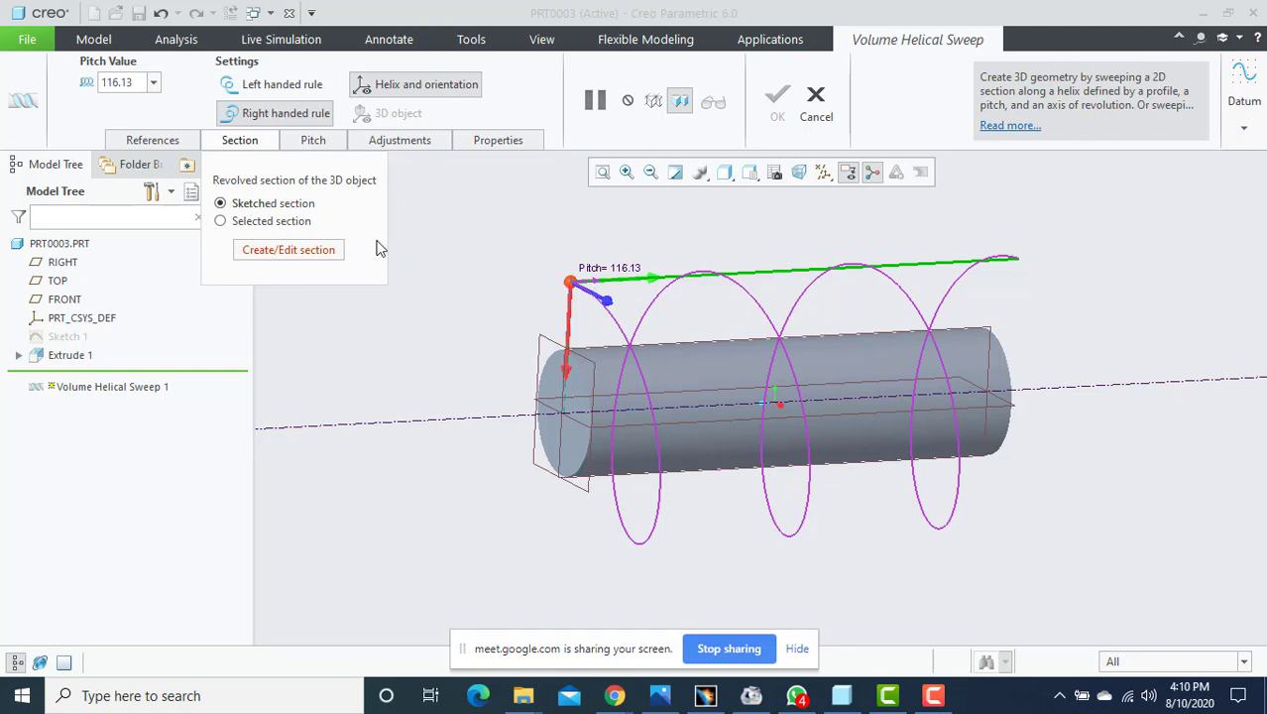
click(305, 255)
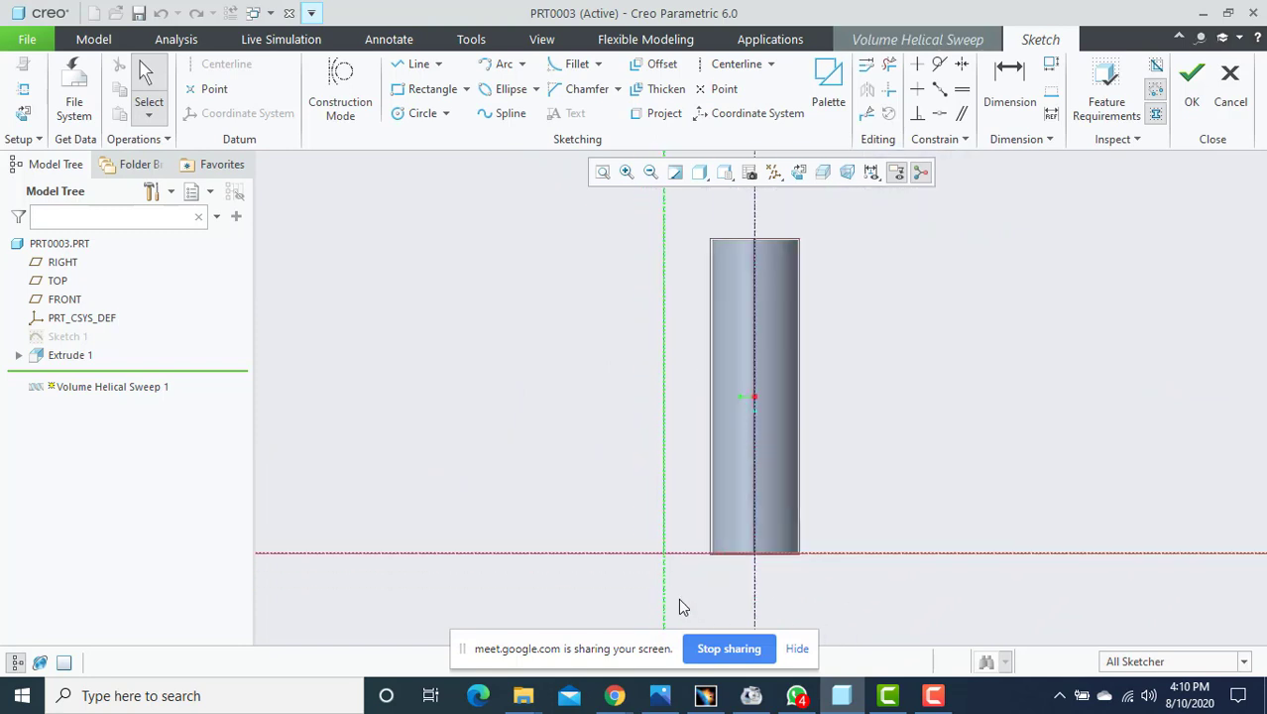
click(431, 88)
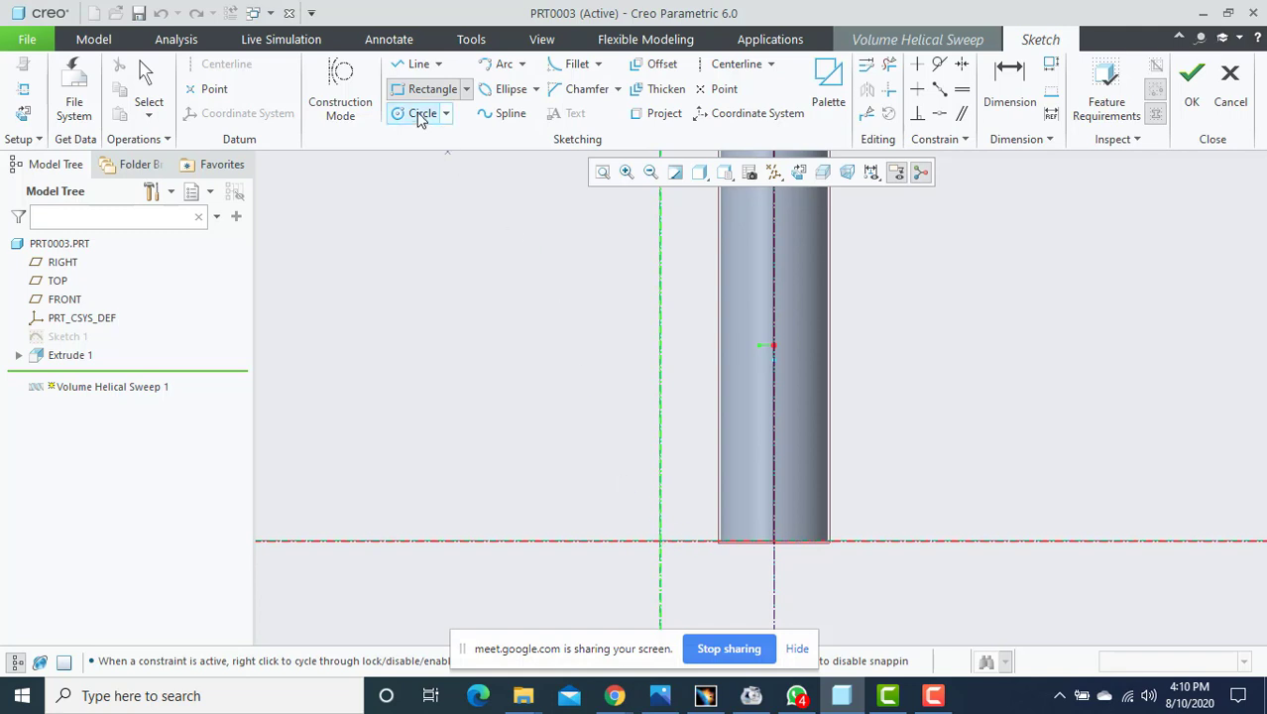
click(652, 548)
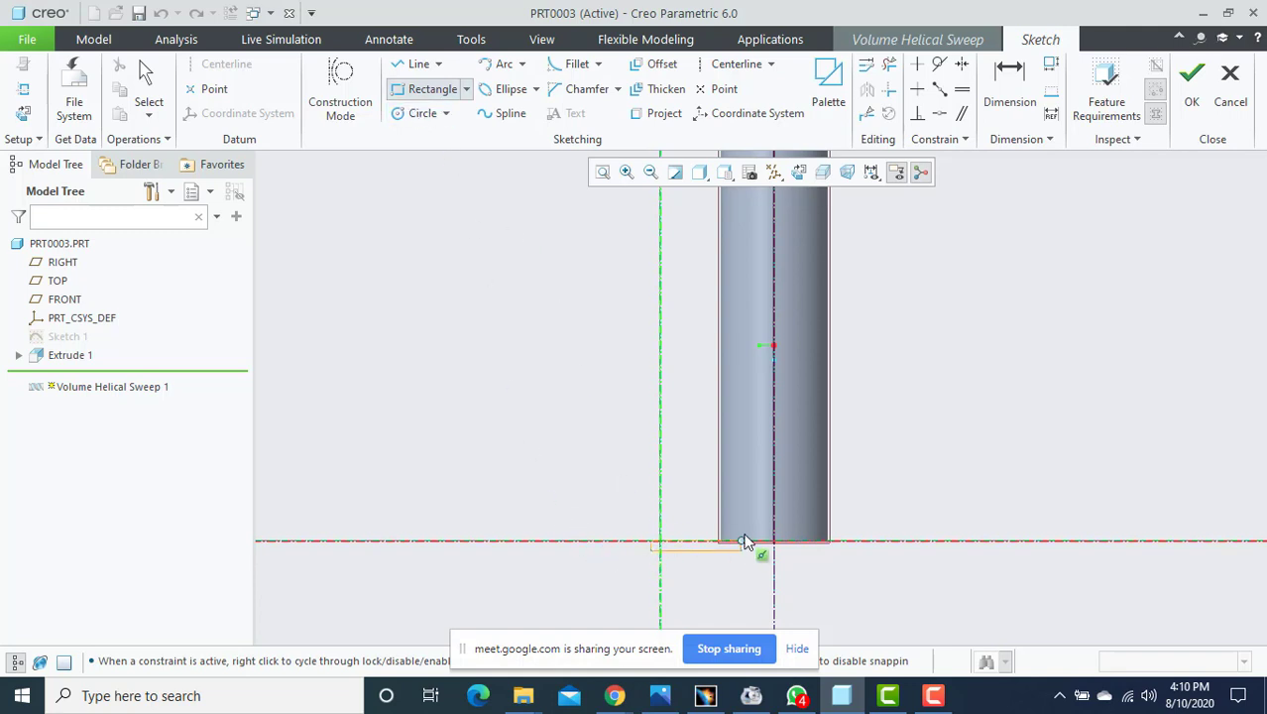
click(746, 537)
middle_click(897, 463)
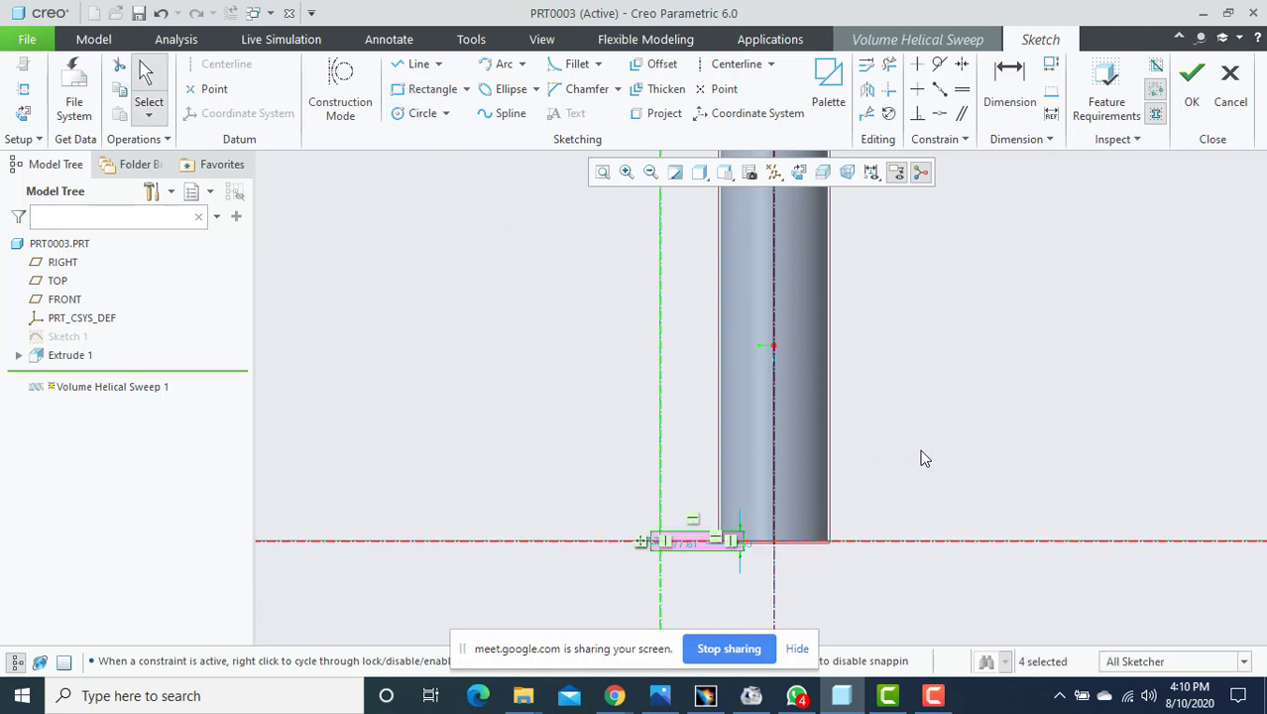
click(1192, 88)
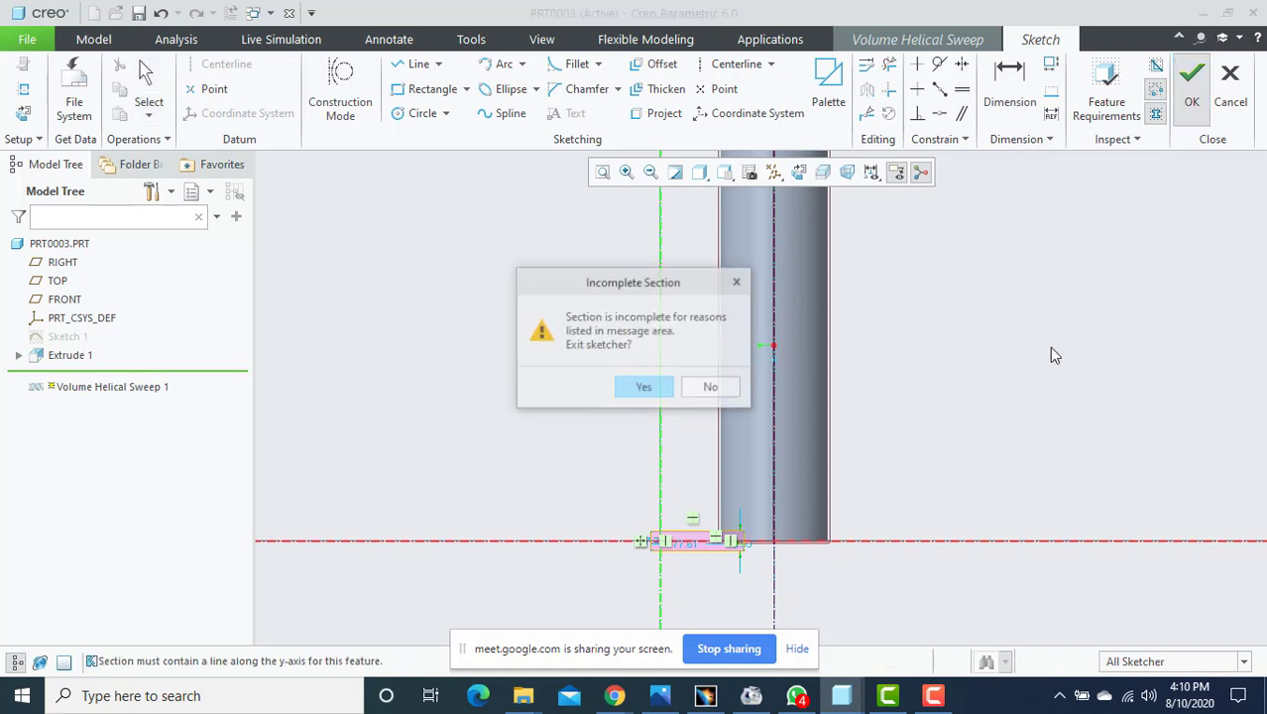
click(706, 388)
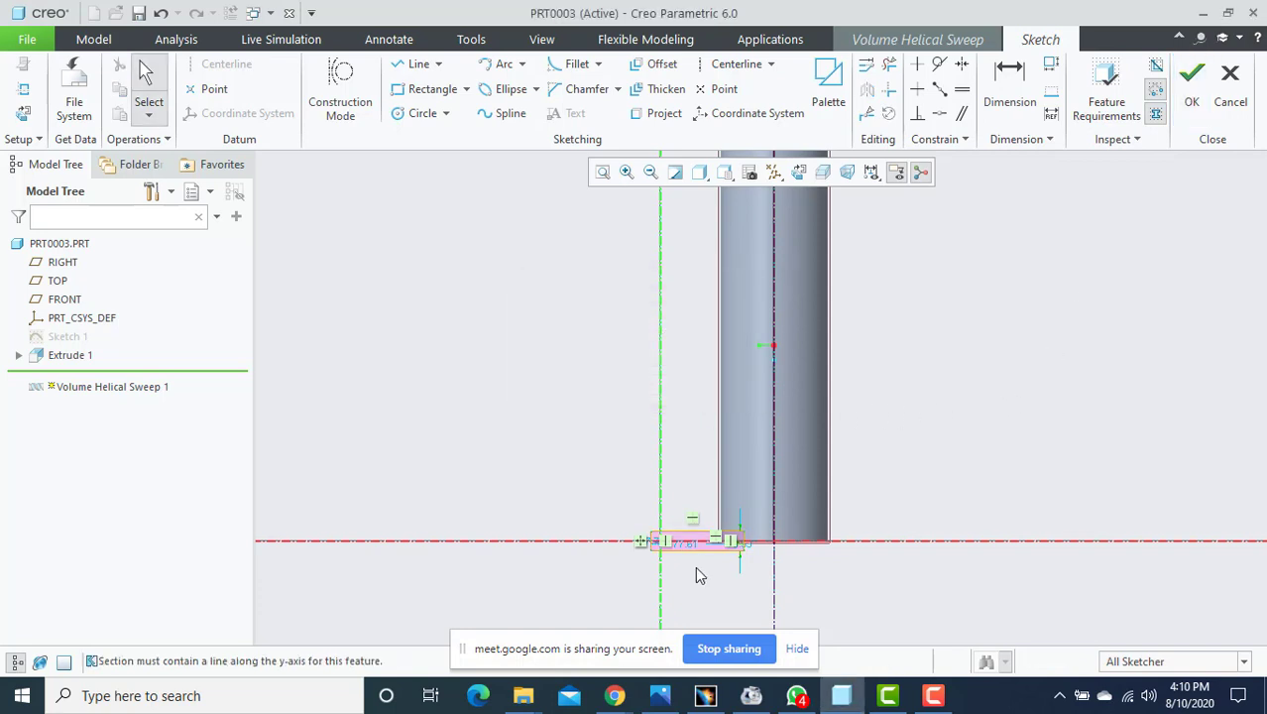
Replace the section rectangle with one about 68 mm wide, starting exactly at the helix start point and reaching into the cylinder, and accept the section.
key(Delete)
click(436, 89)
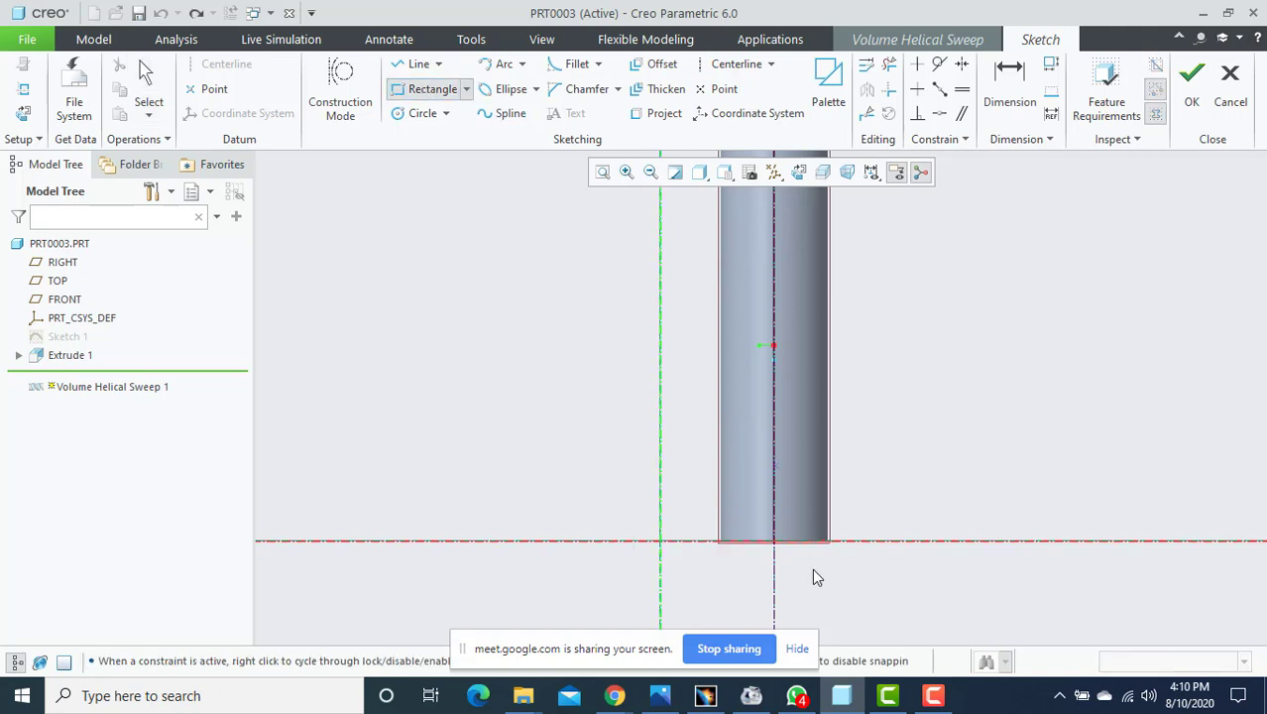
click(665, 551)
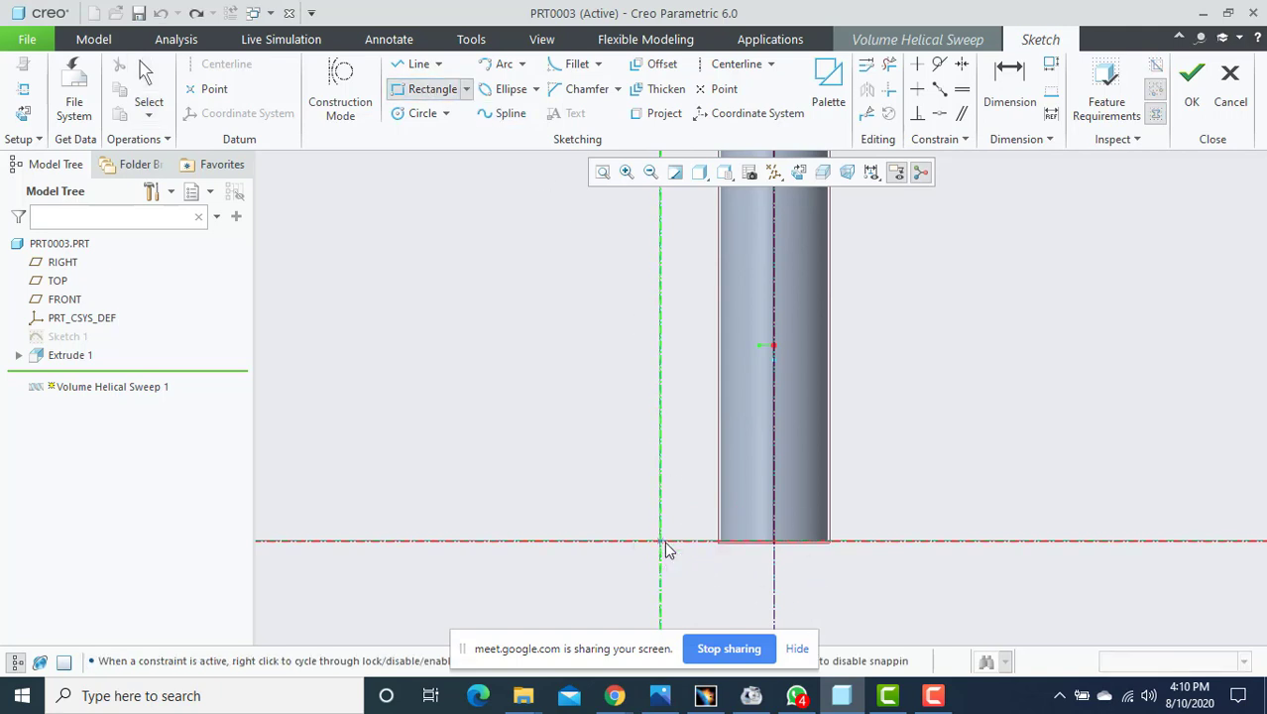
click(742, 521)
middle_click(769, 489)
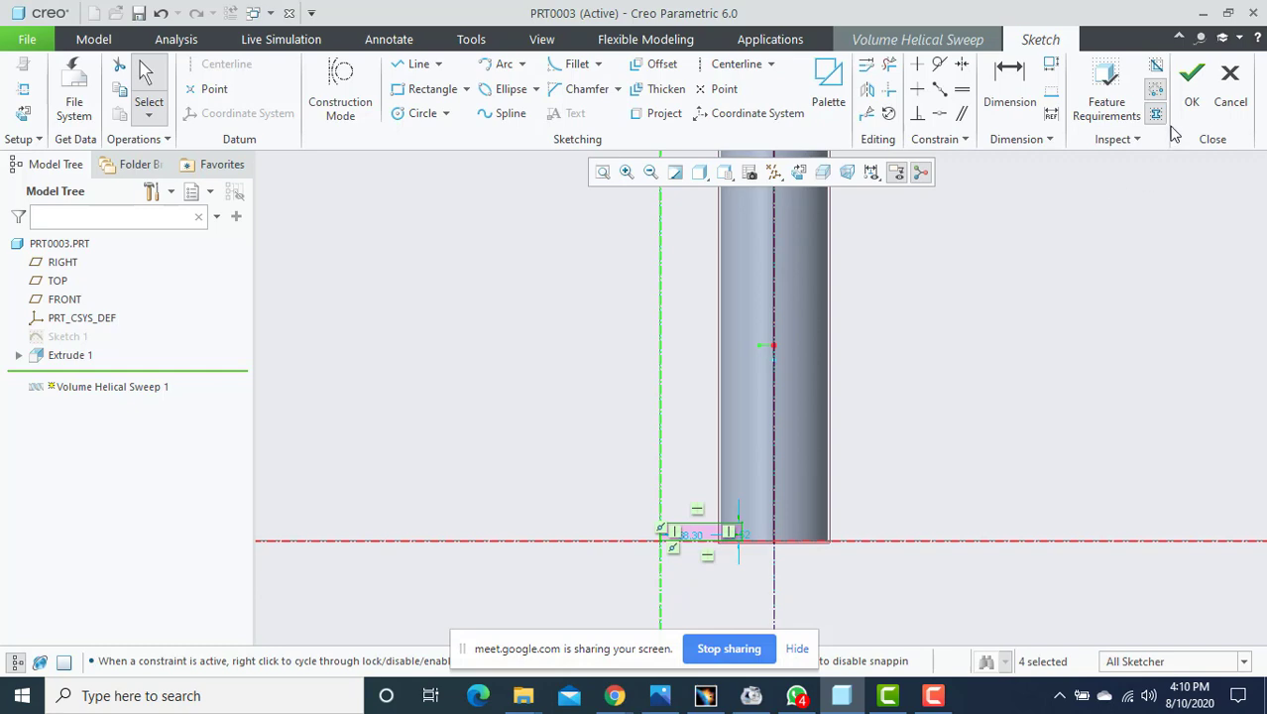
click(1192, 85)
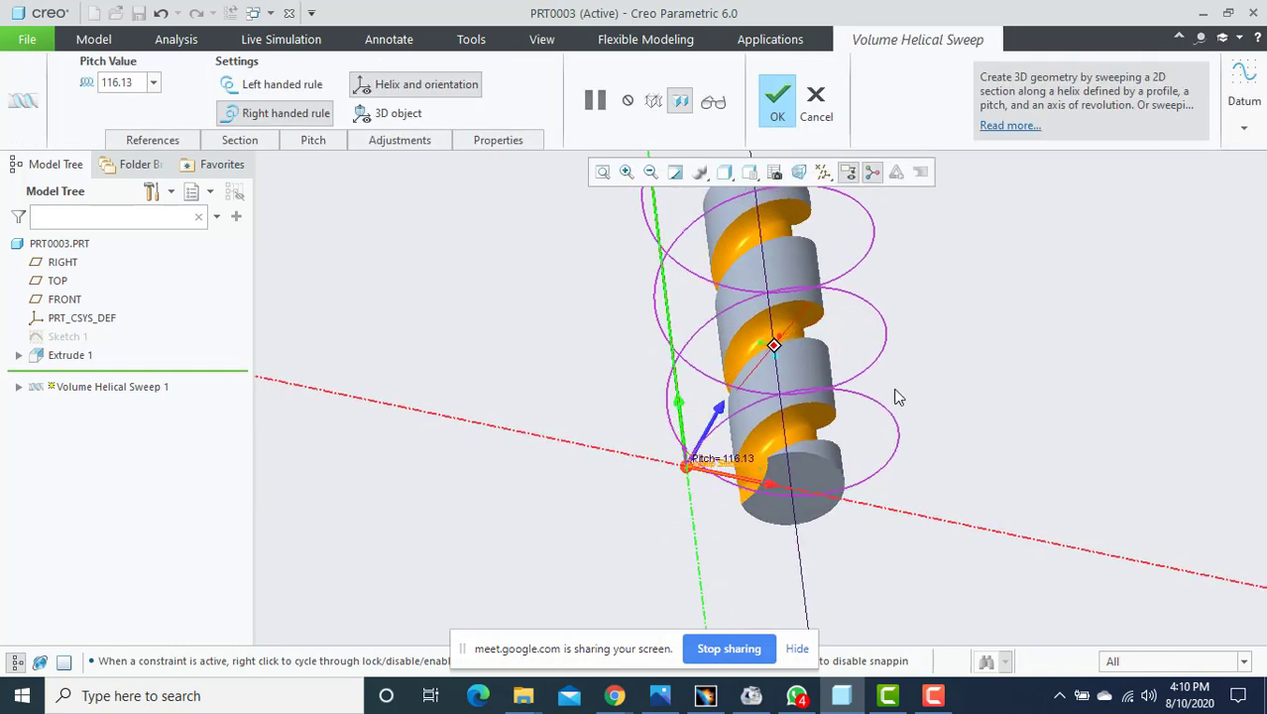
Add a second pitch of 30 at the helix end point and set the start point pitch to 100.
scroll(641, 521, up, 5)
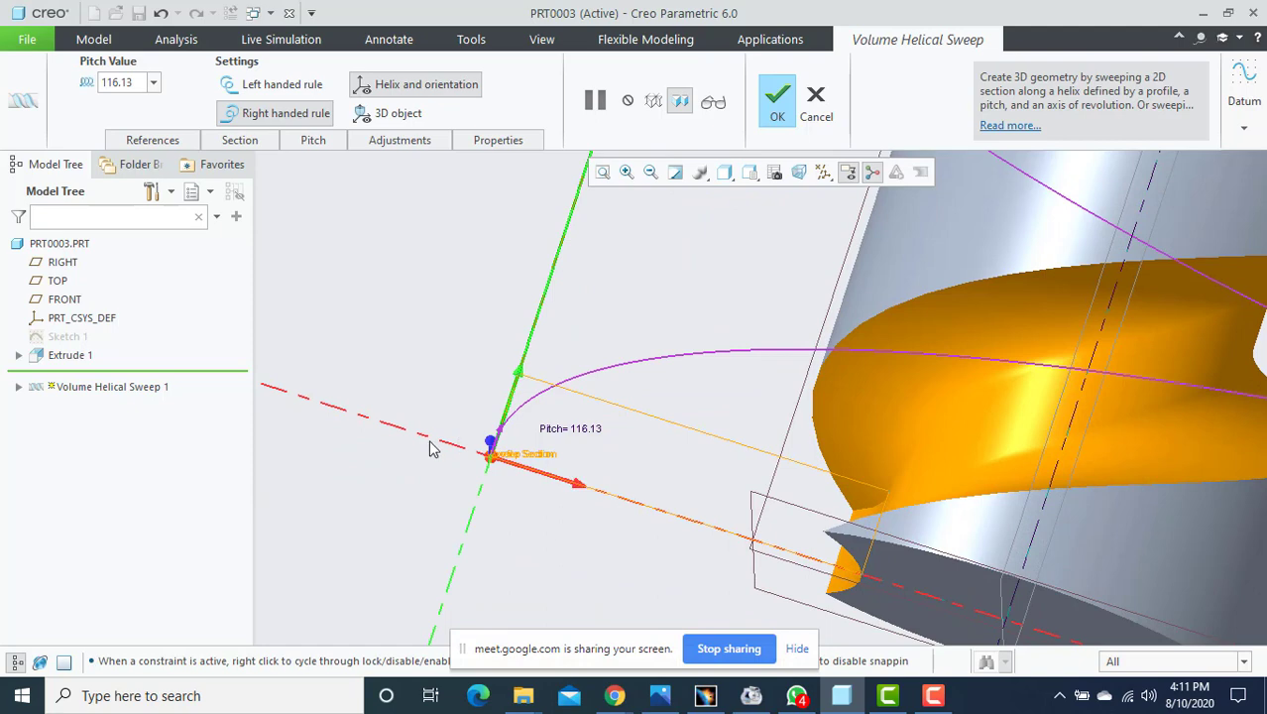
scroll(499, 476, down, 6)
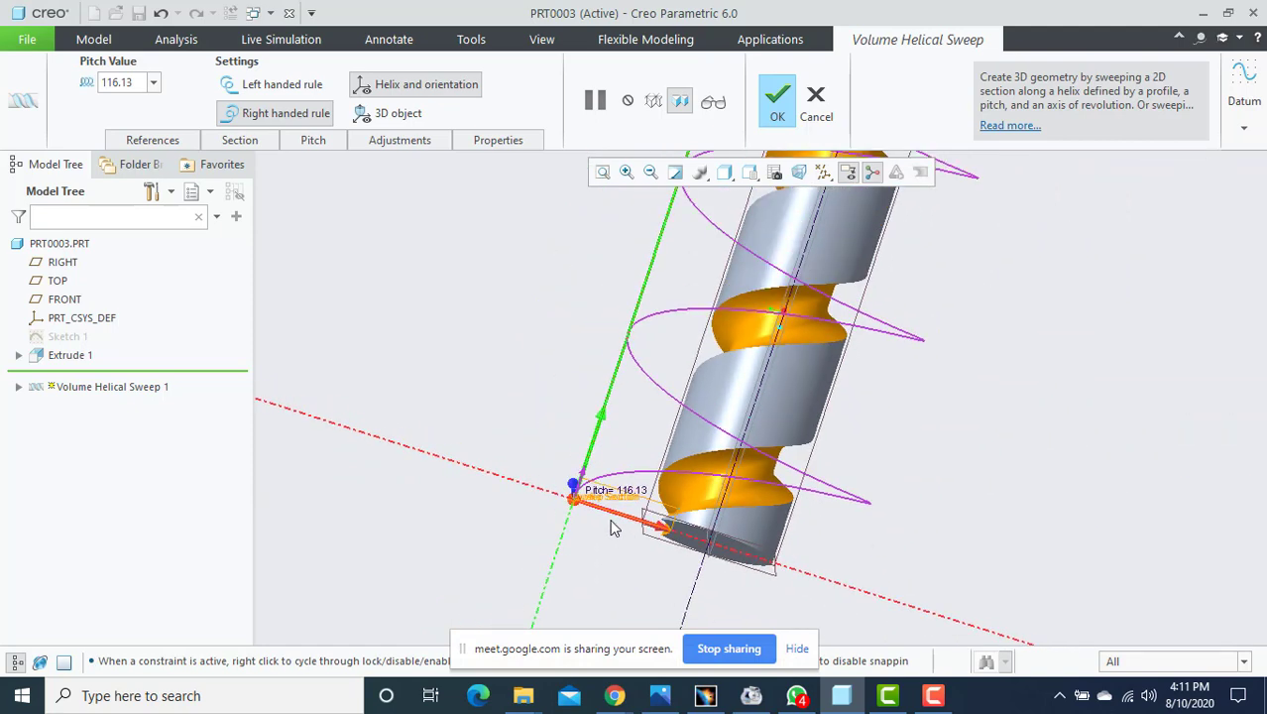
middle_drag(673, 507, 561, 464)
scroll(511, 342, down, 2)
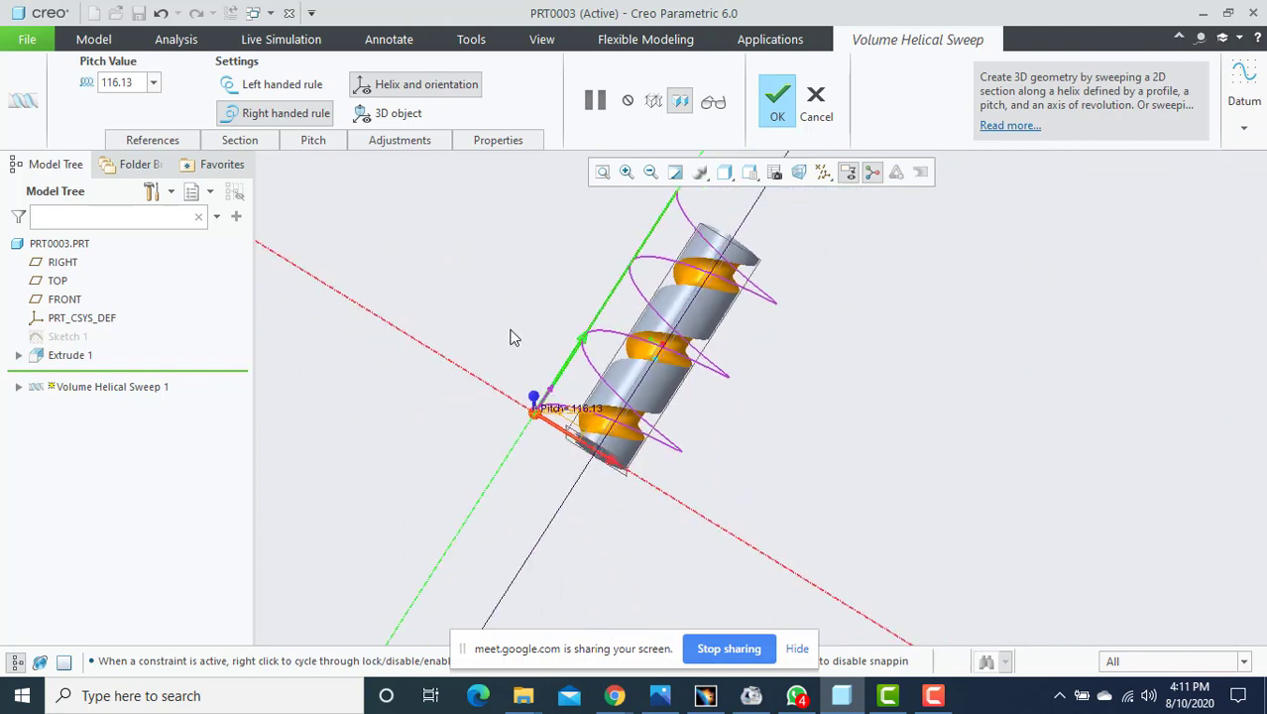
click(316, 140)
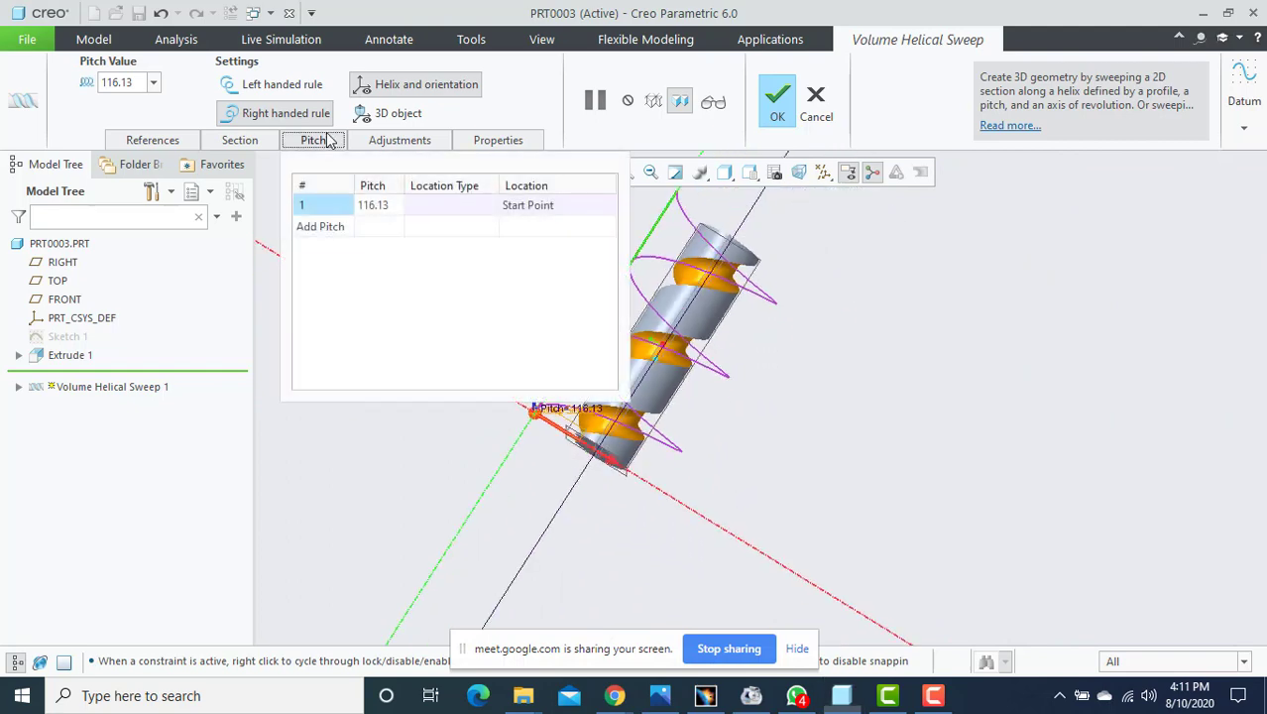
click(331, 229)
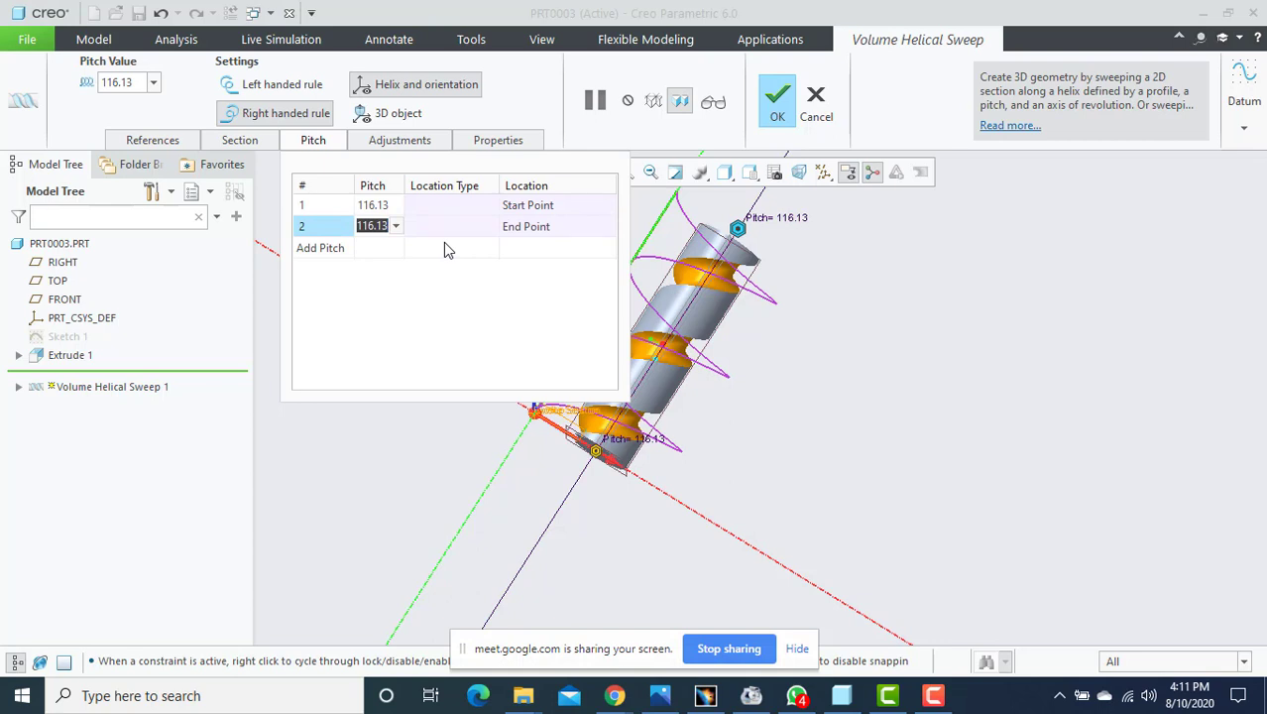
text(30)
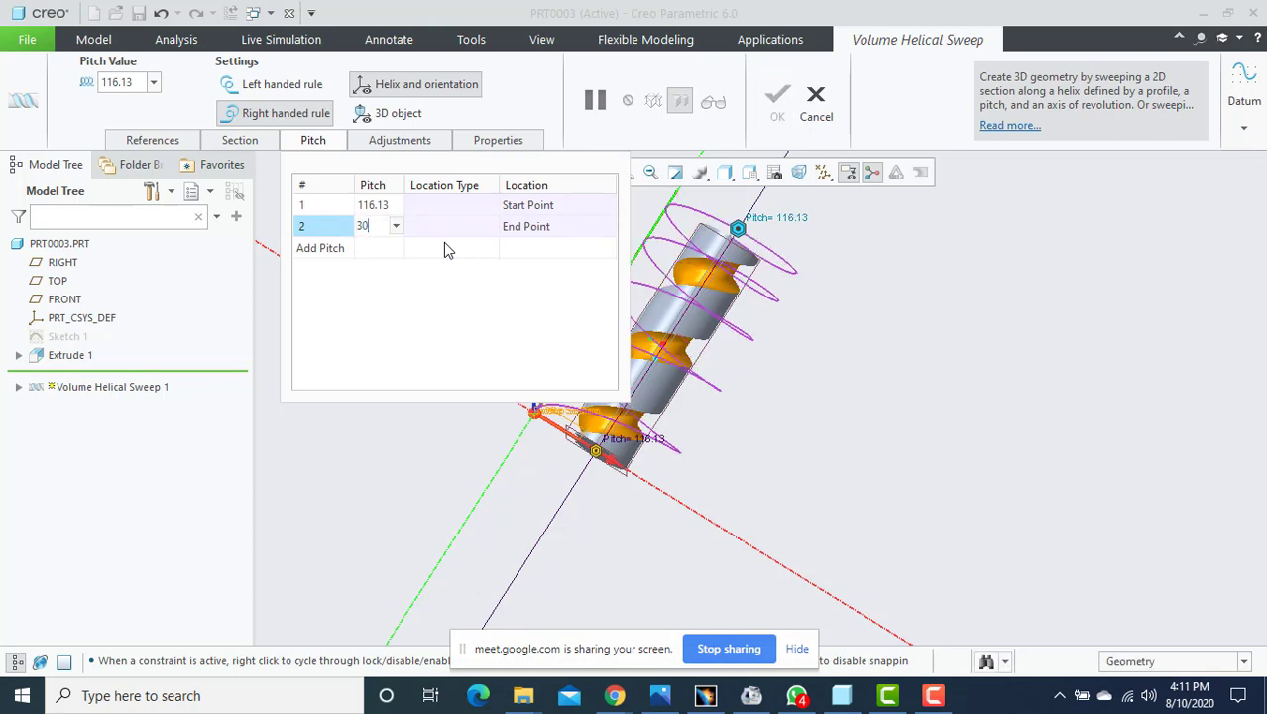
click(376, 206)
text(100)
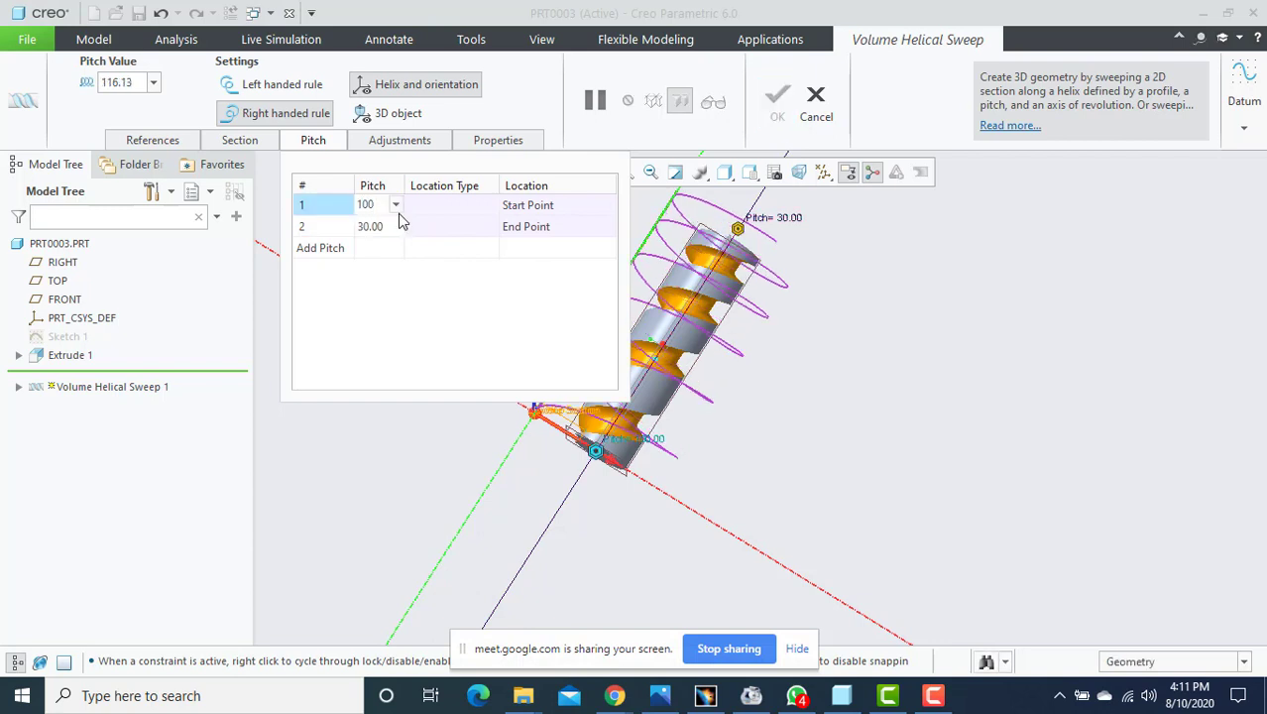
key(Return)
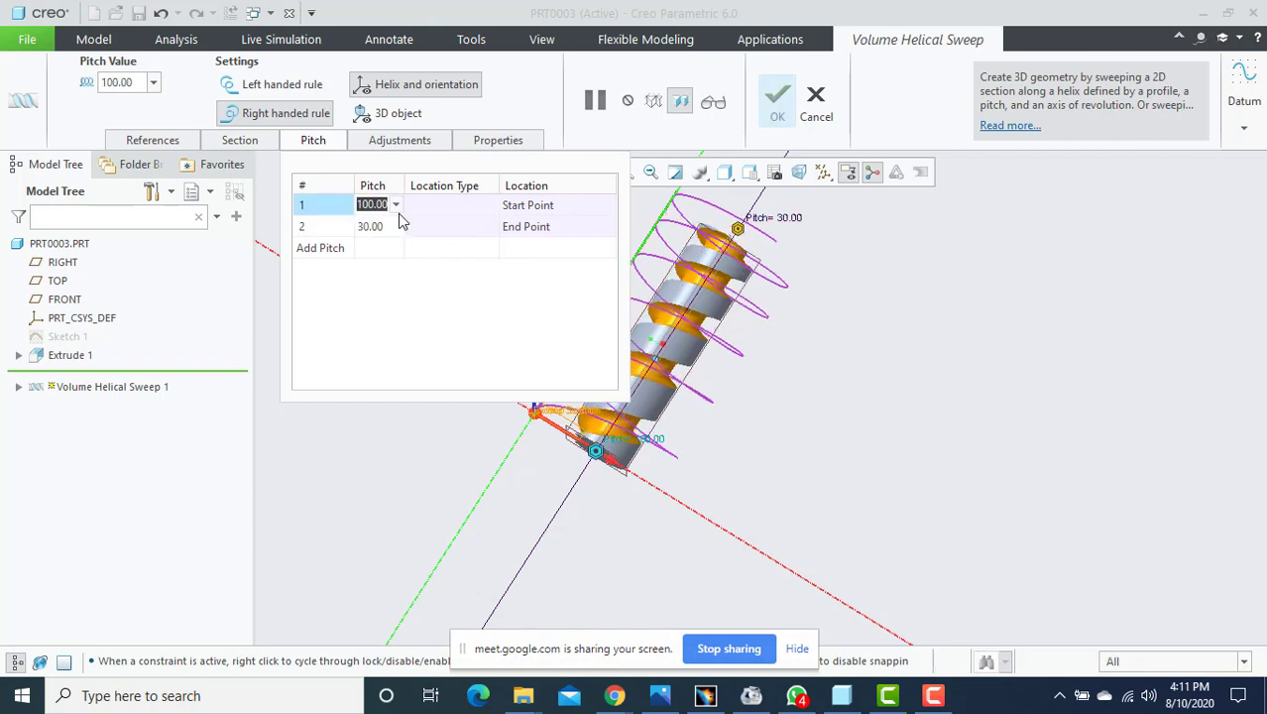
Add a third pitch point located by value at 120 along the helix.
scroll(694, 337, down, 3)
scroll(645, 318, up, 8)
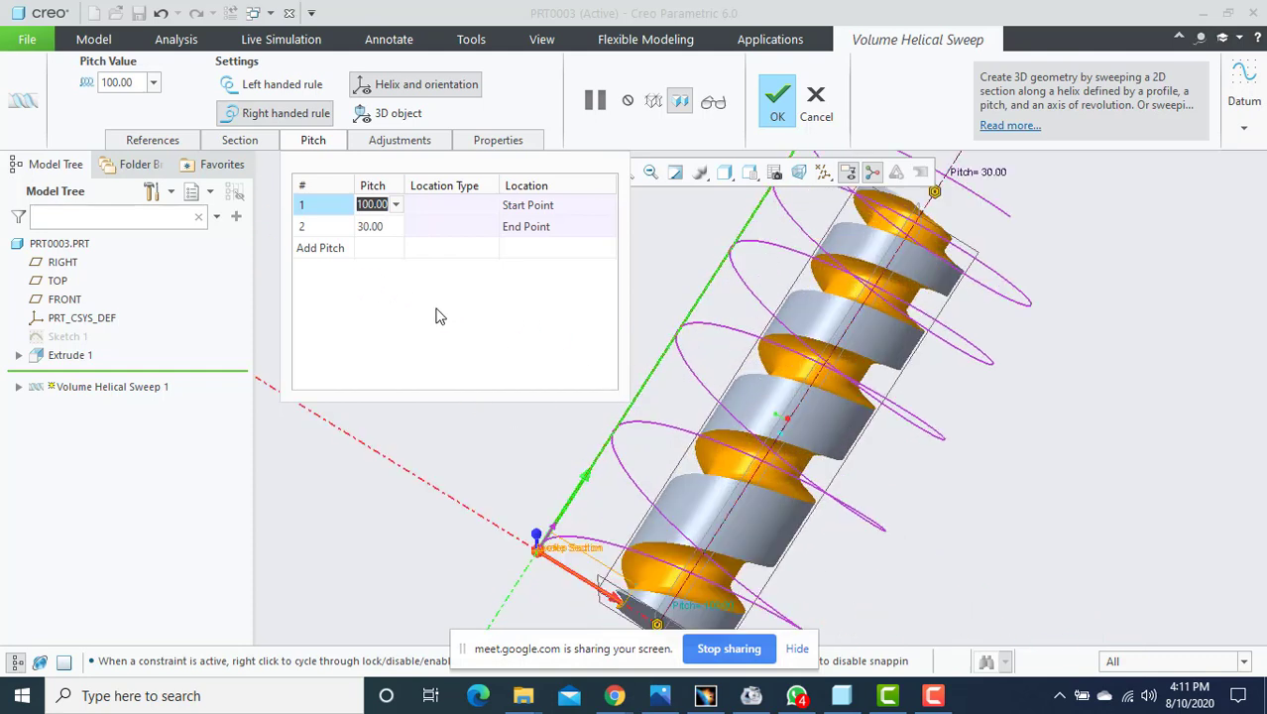
click(309, 253)
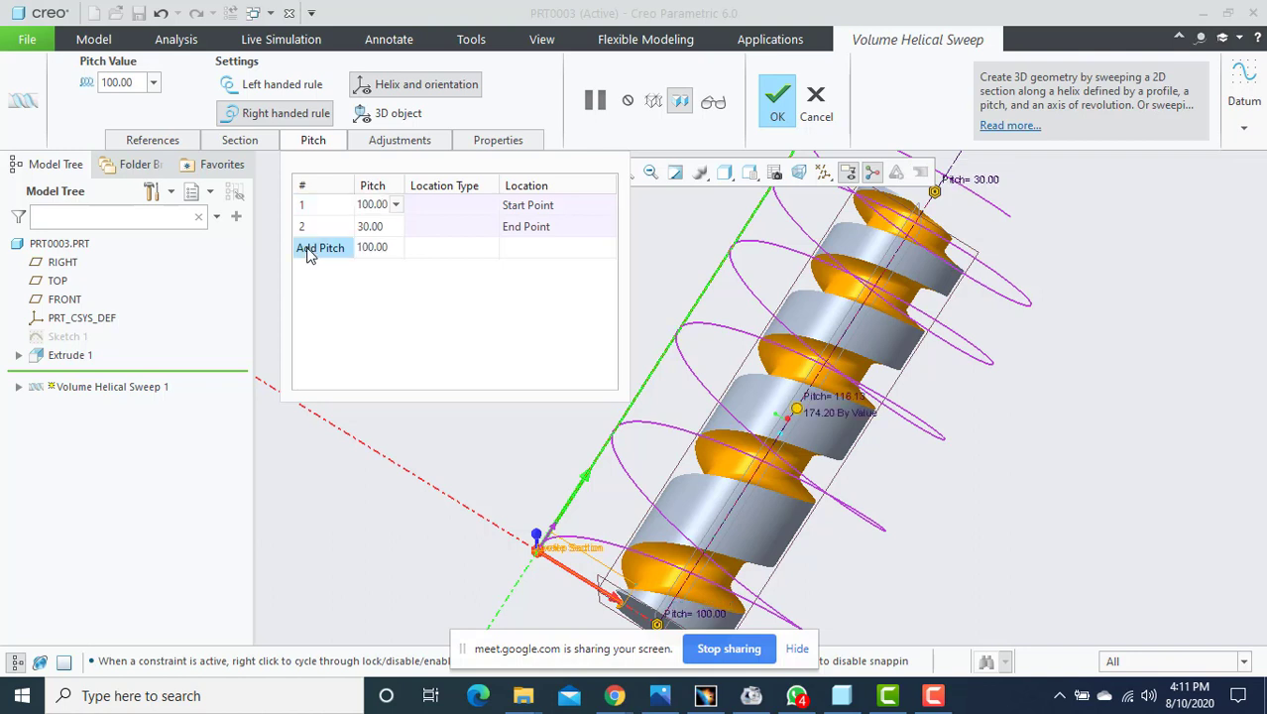
click(313, 254)
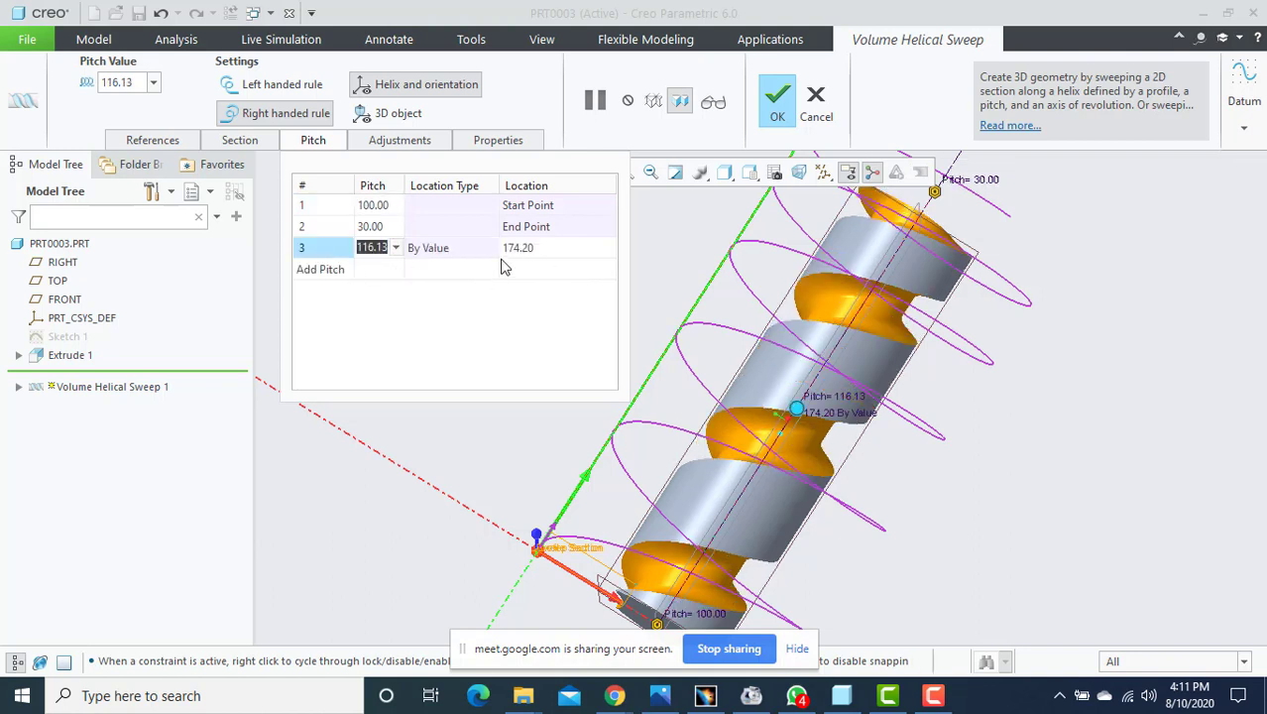
click(545, 251)
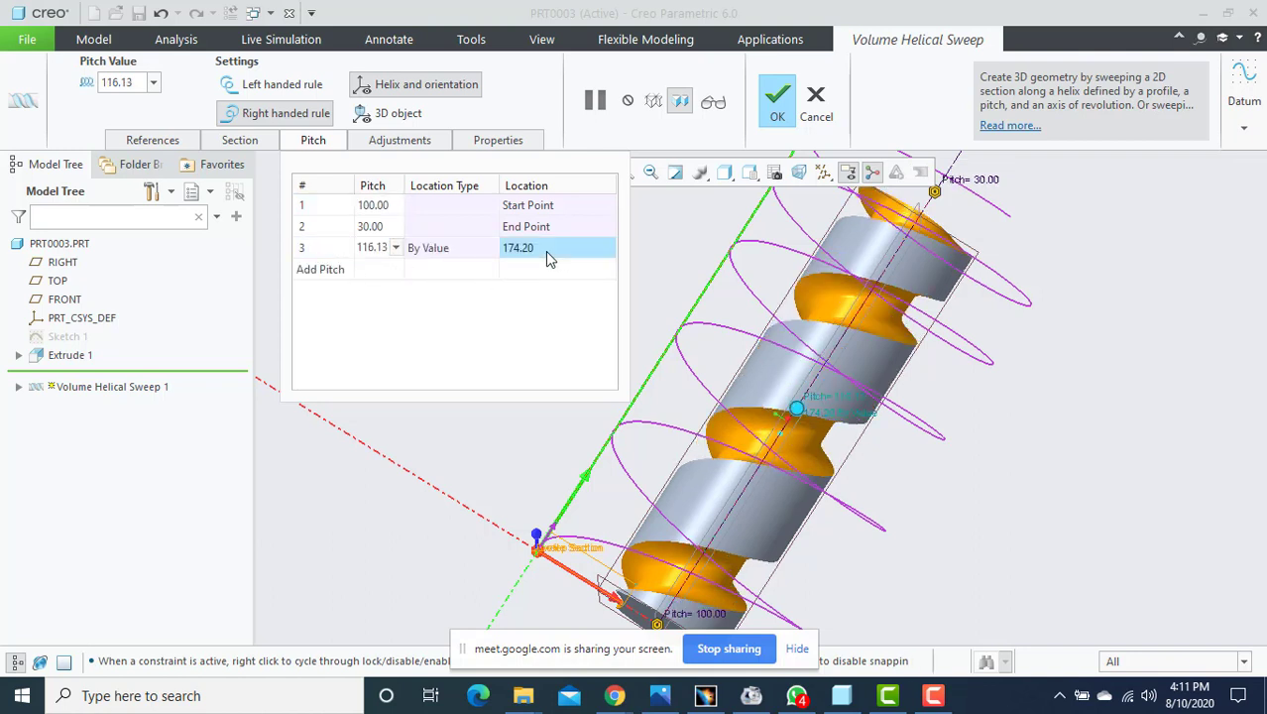
click(545, 251)
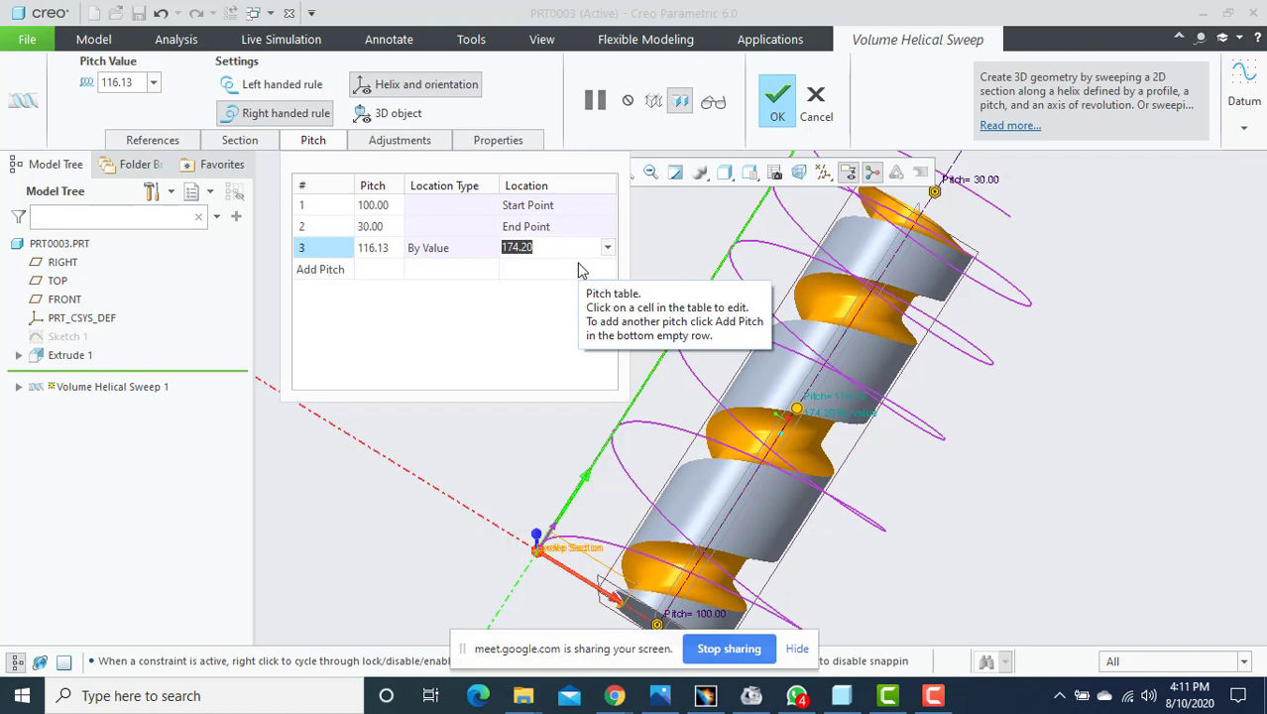
text(12)
key(Return)
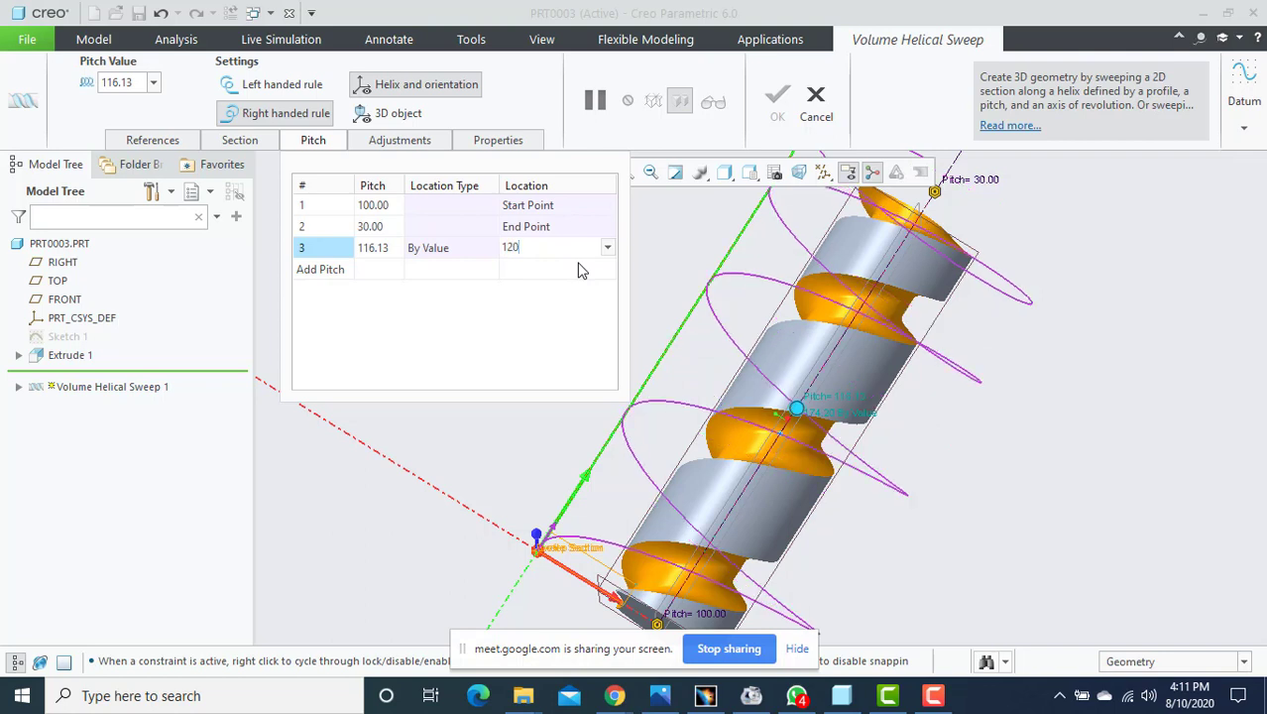
Try a pitch of 5 at the third pitch point and resume the feature from pause mode.
click(386, 250)
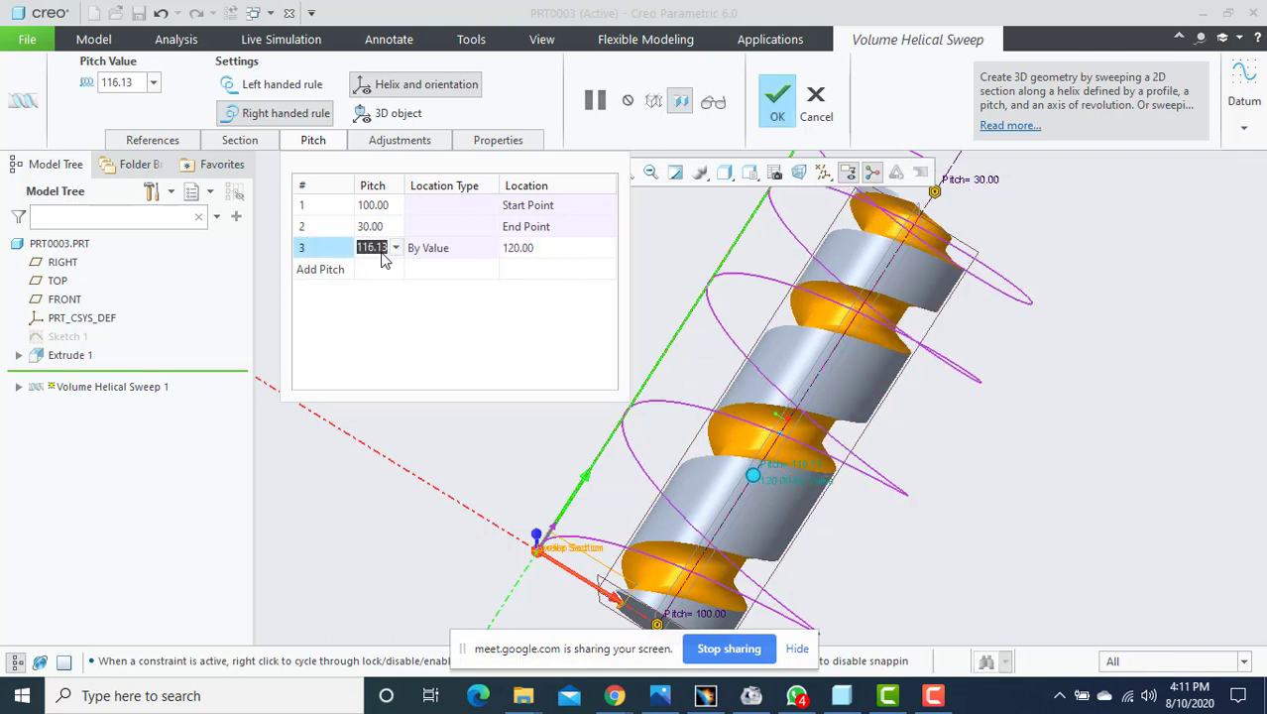
text(5)
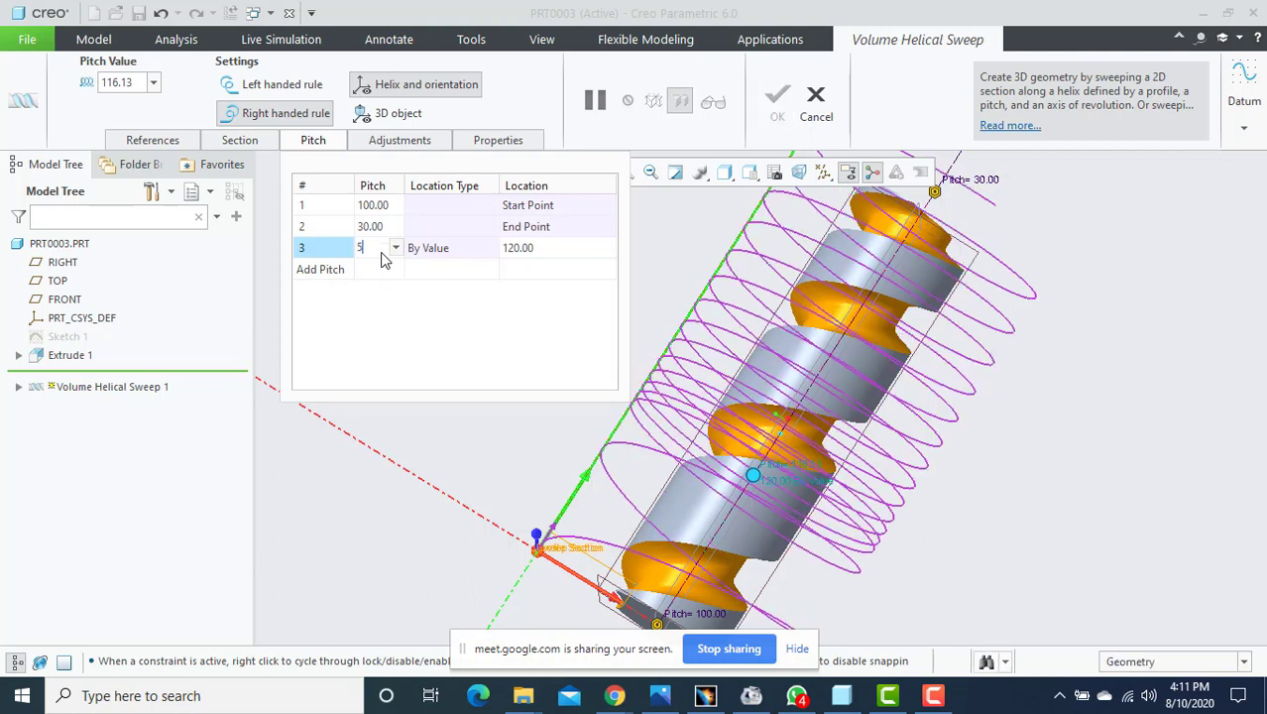
key(Return)
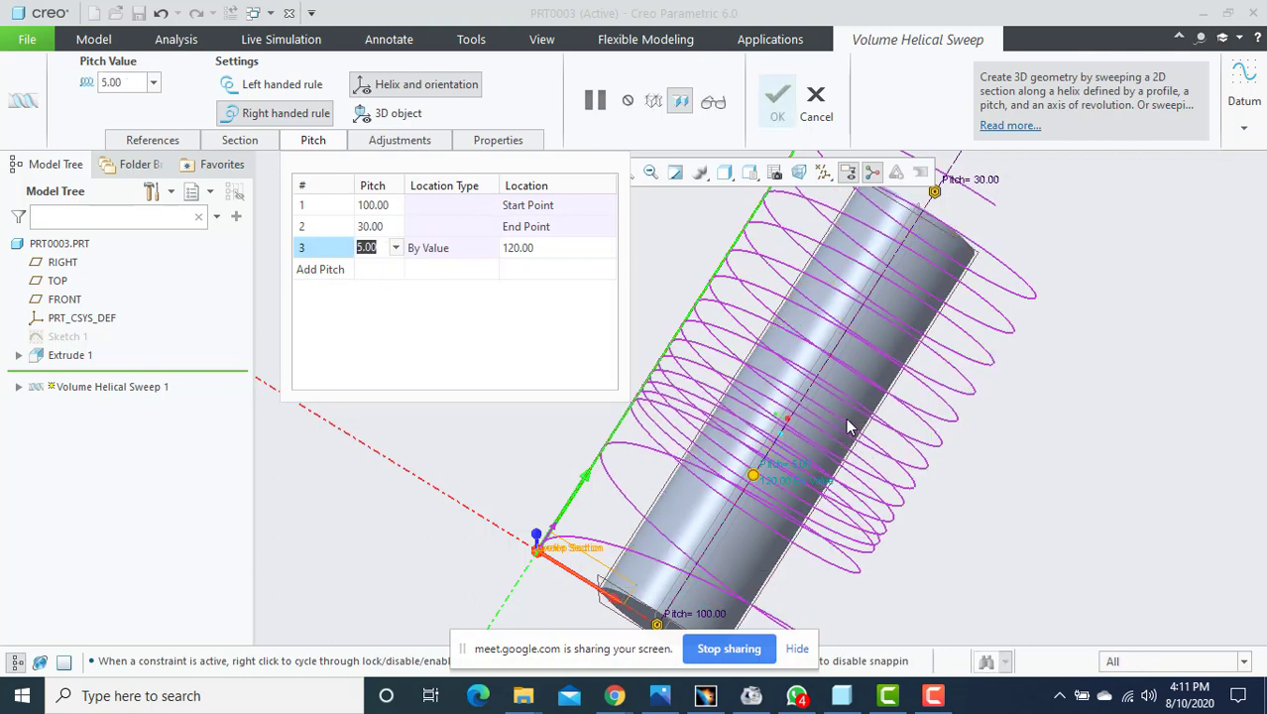
middle_click(791, 445)
click(789, 380)
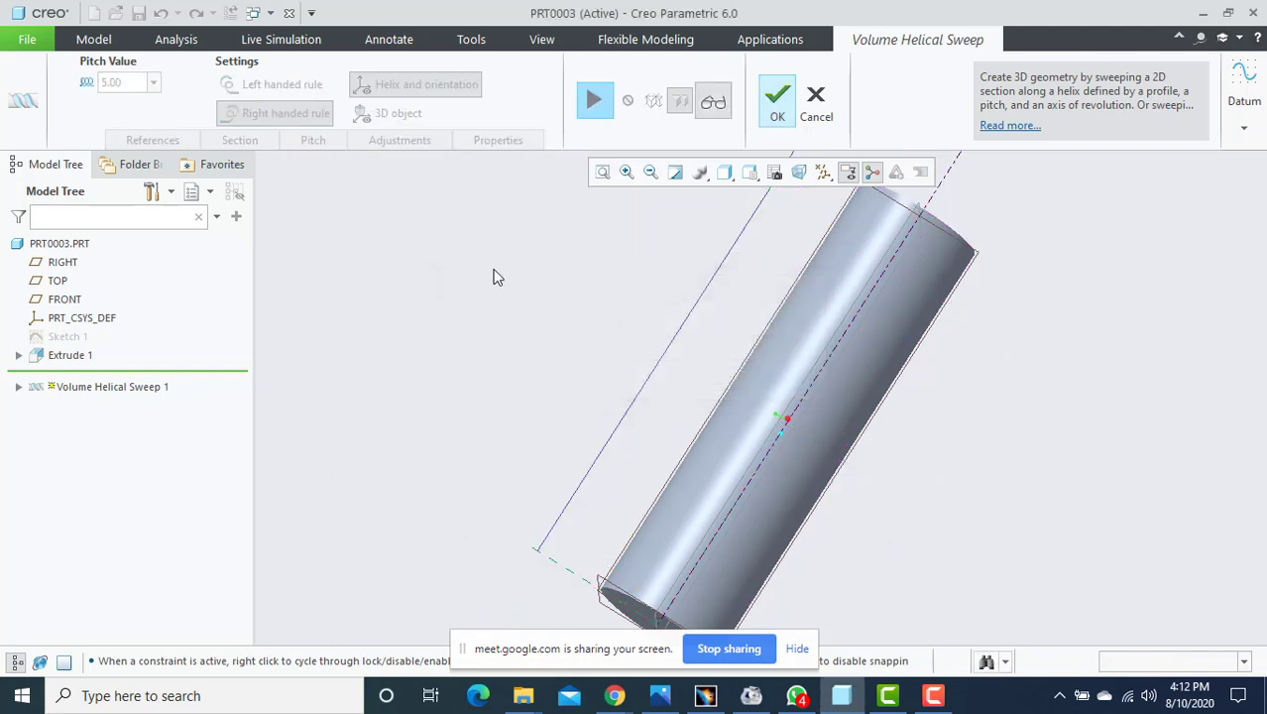
click(592, 111)
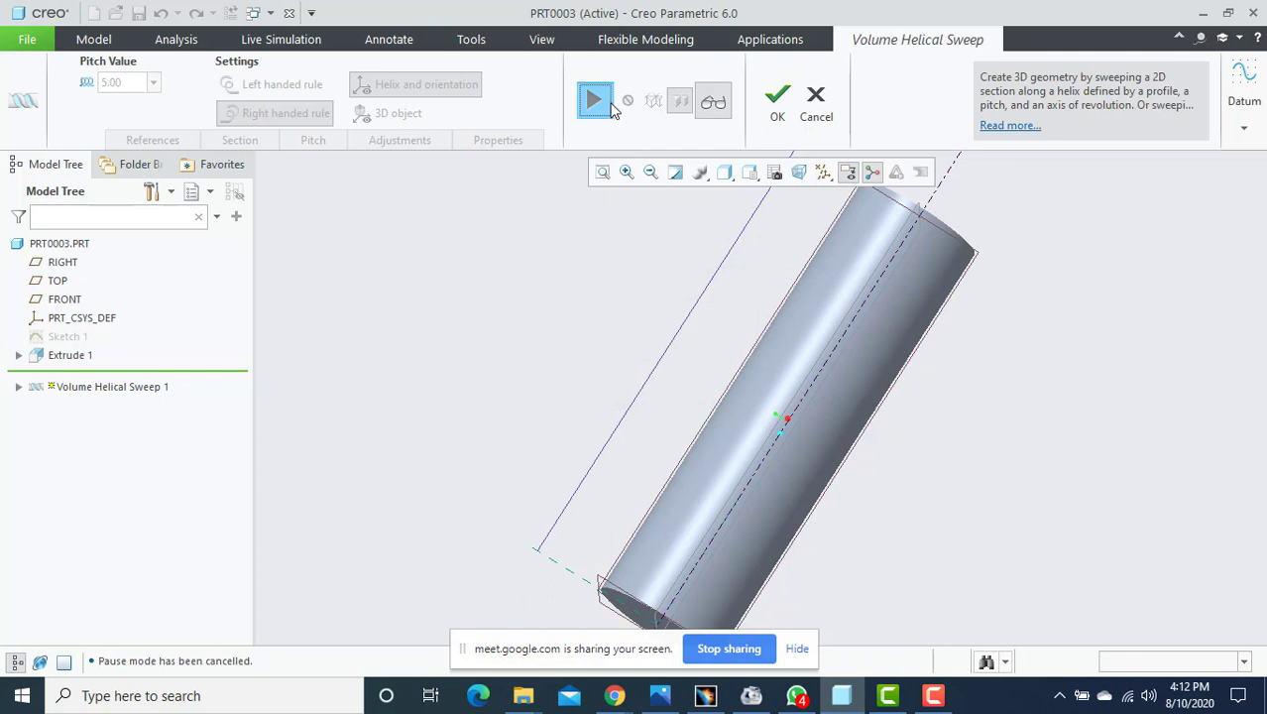
Set the pitch at the third, intermediate pitch point to 40.
click(310, 145)
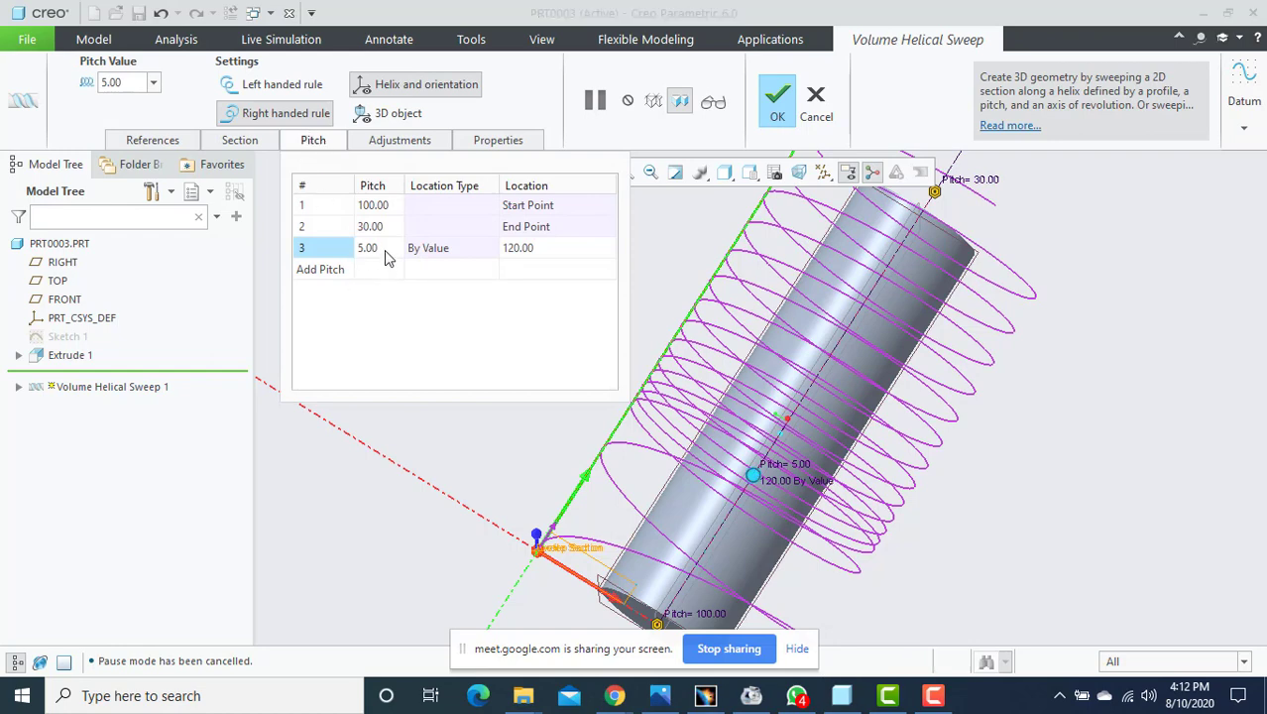
click(386, 253)
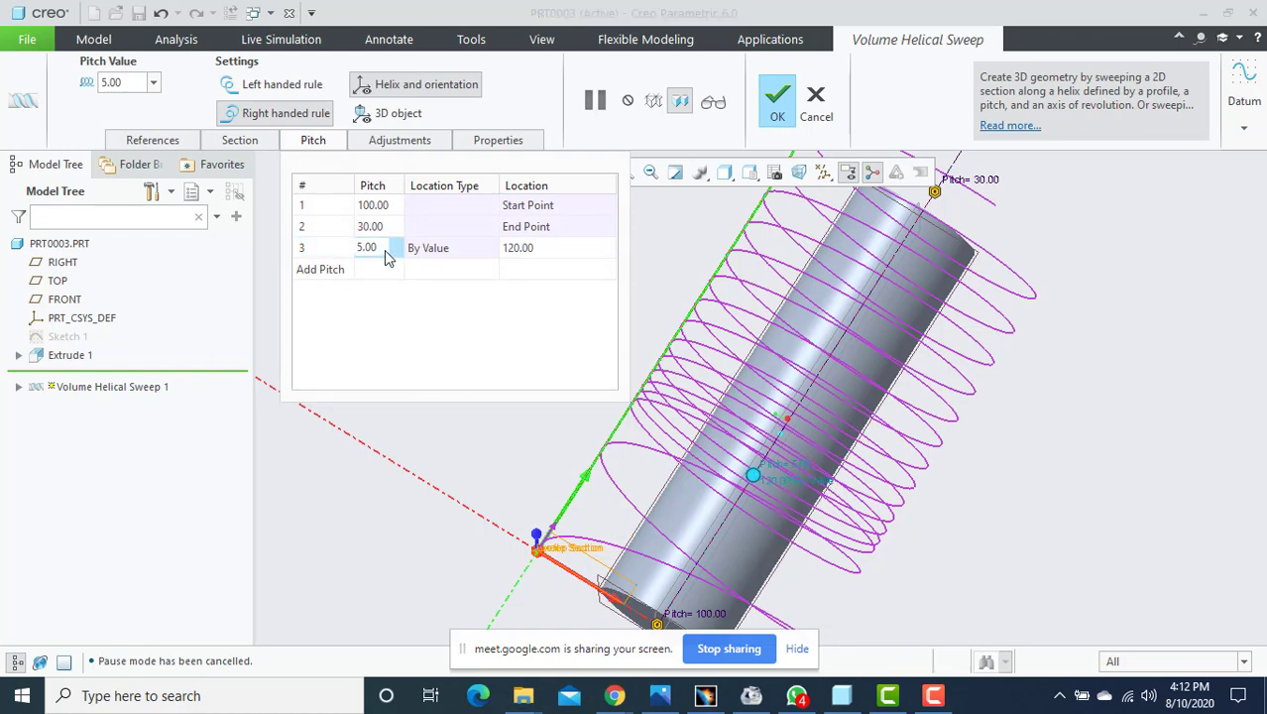
key(BackSpace)
key(BackSpace)
key(BackSpace)
key(BackSpace)
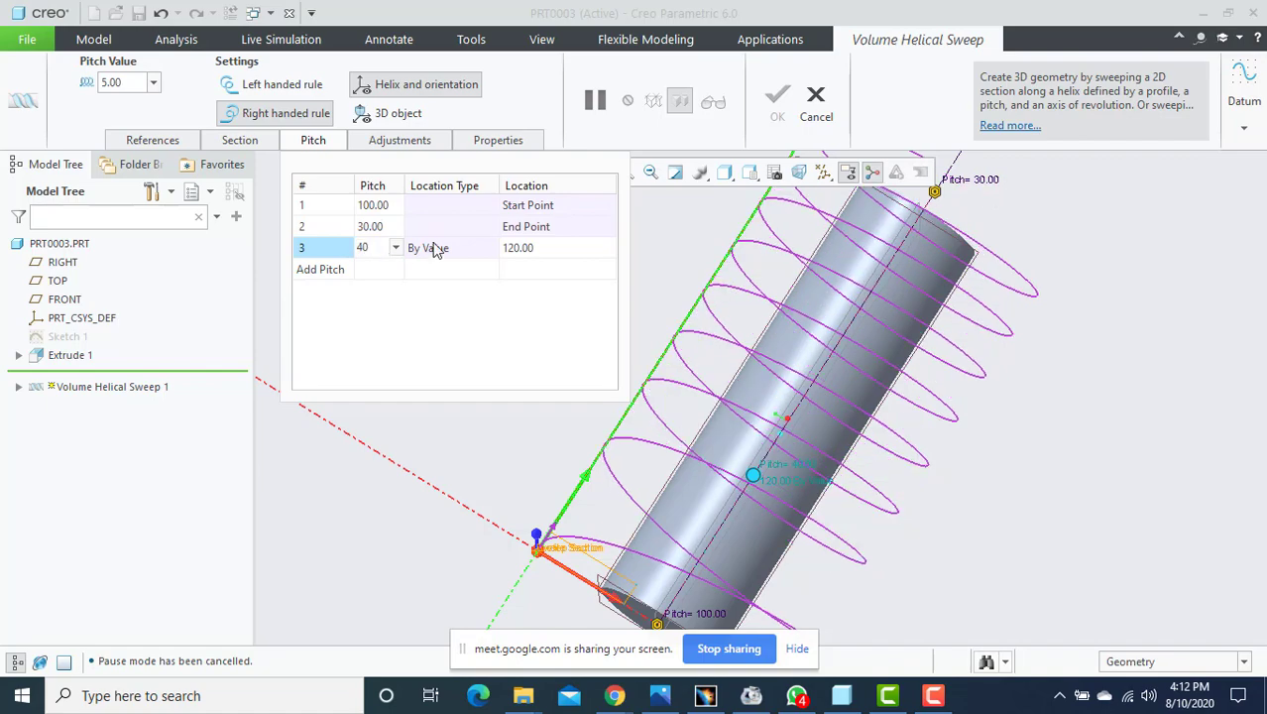
key(Return)
Move the intermediate pitch point along the axis to location 140.40 and complete the volume helical sweep.
mouse_move(774, 466)
middle_down()
mouse_move(819, 470)
mouse_move(758, 448)
middle_up()
scroll(754, 446, down, 2)
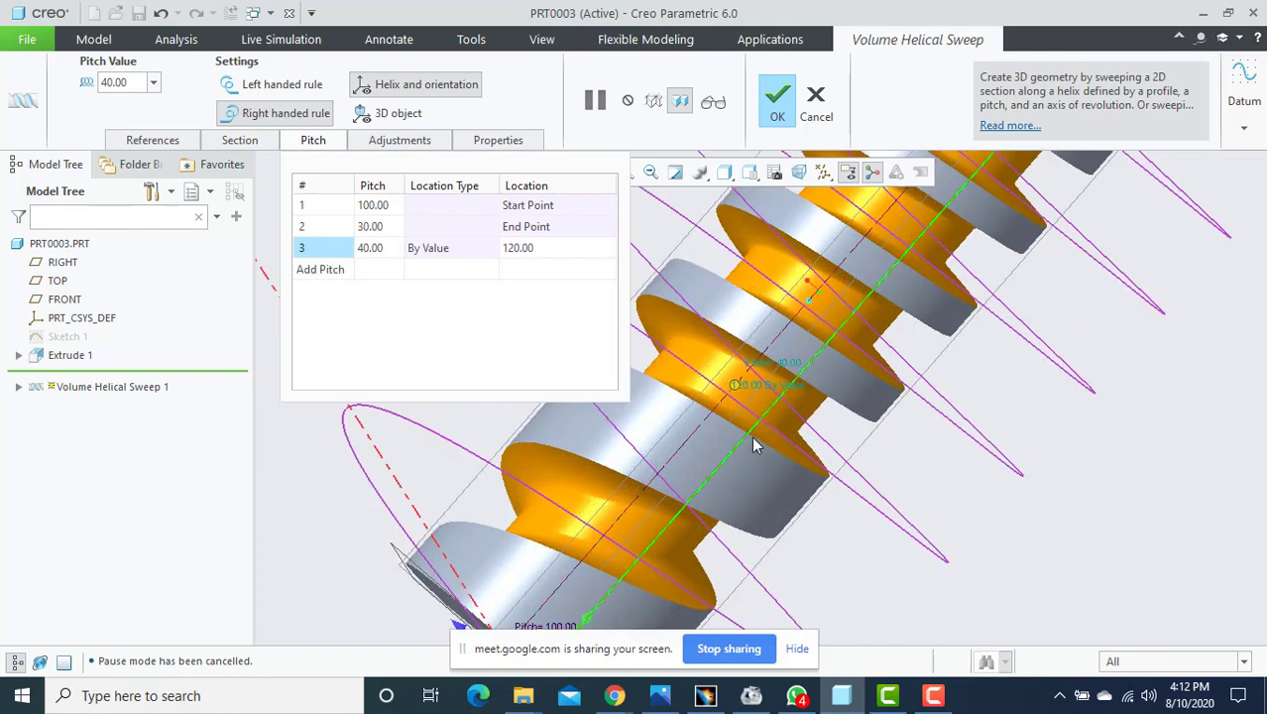
scroll(754, 446, down, 1)
scroll(755, 466, up, 6)
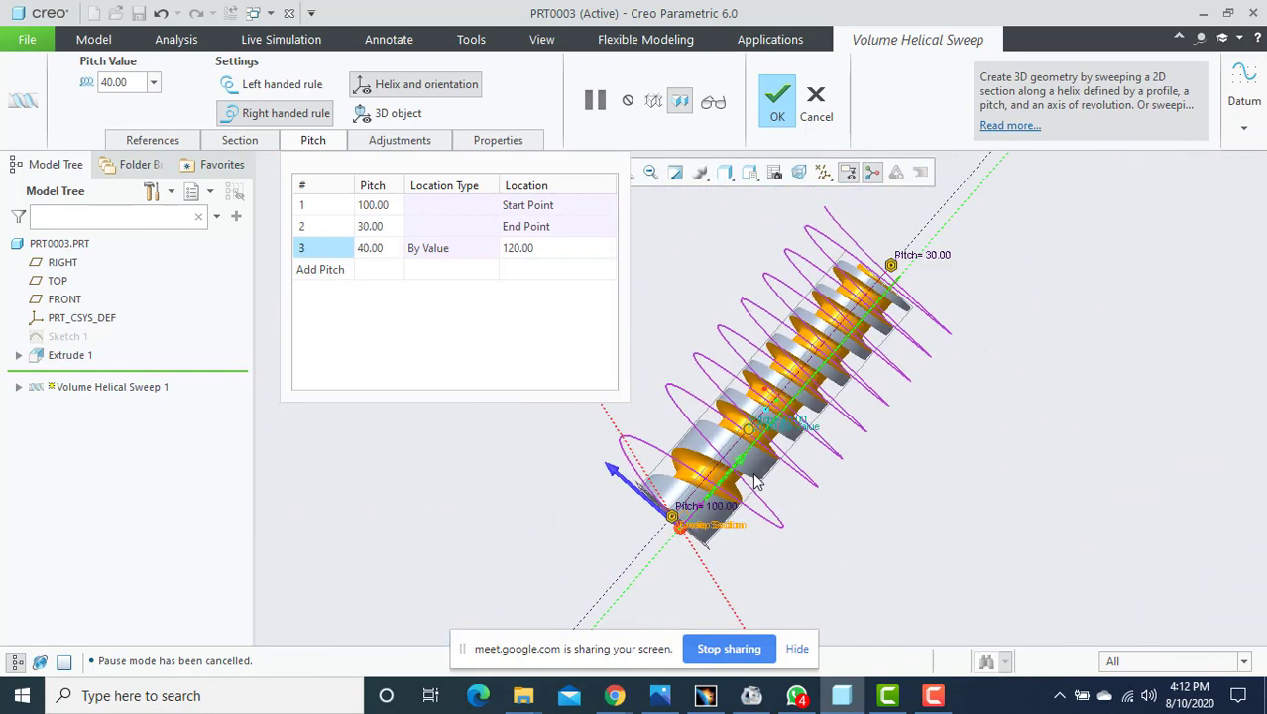
scroll(756, 481, down, 5)
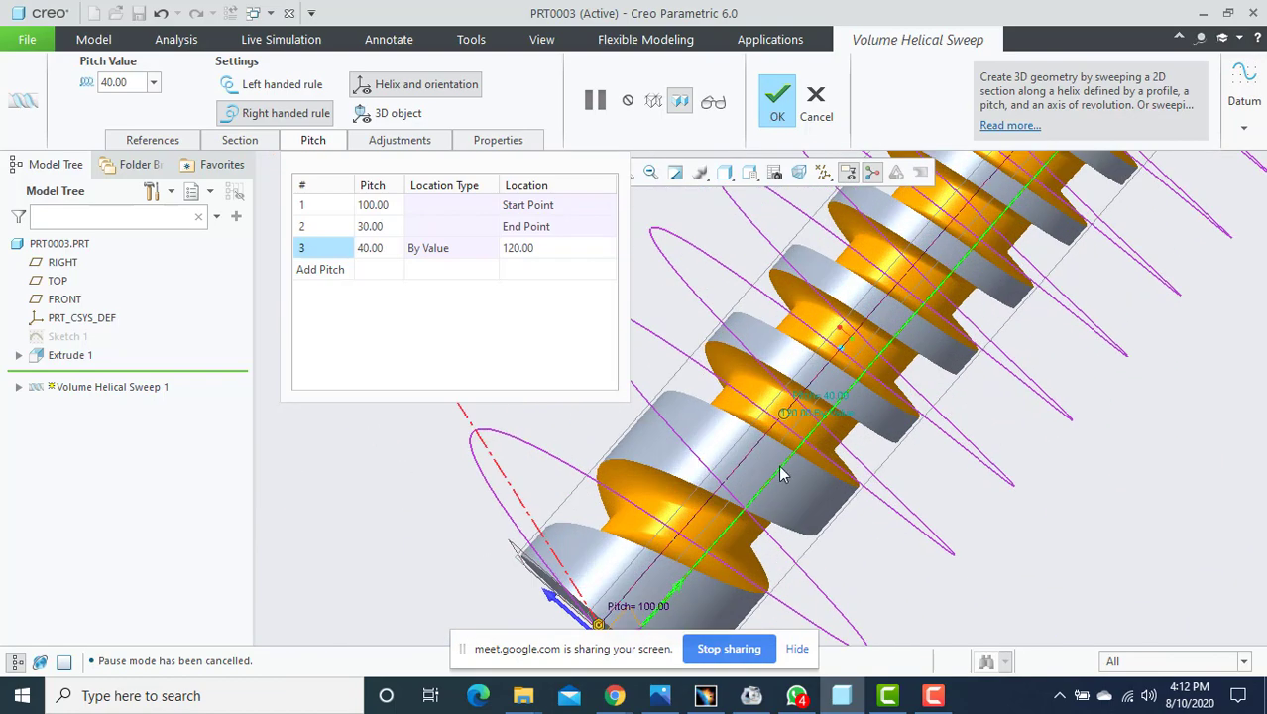
middle_drag(780, 474, 865, 500)
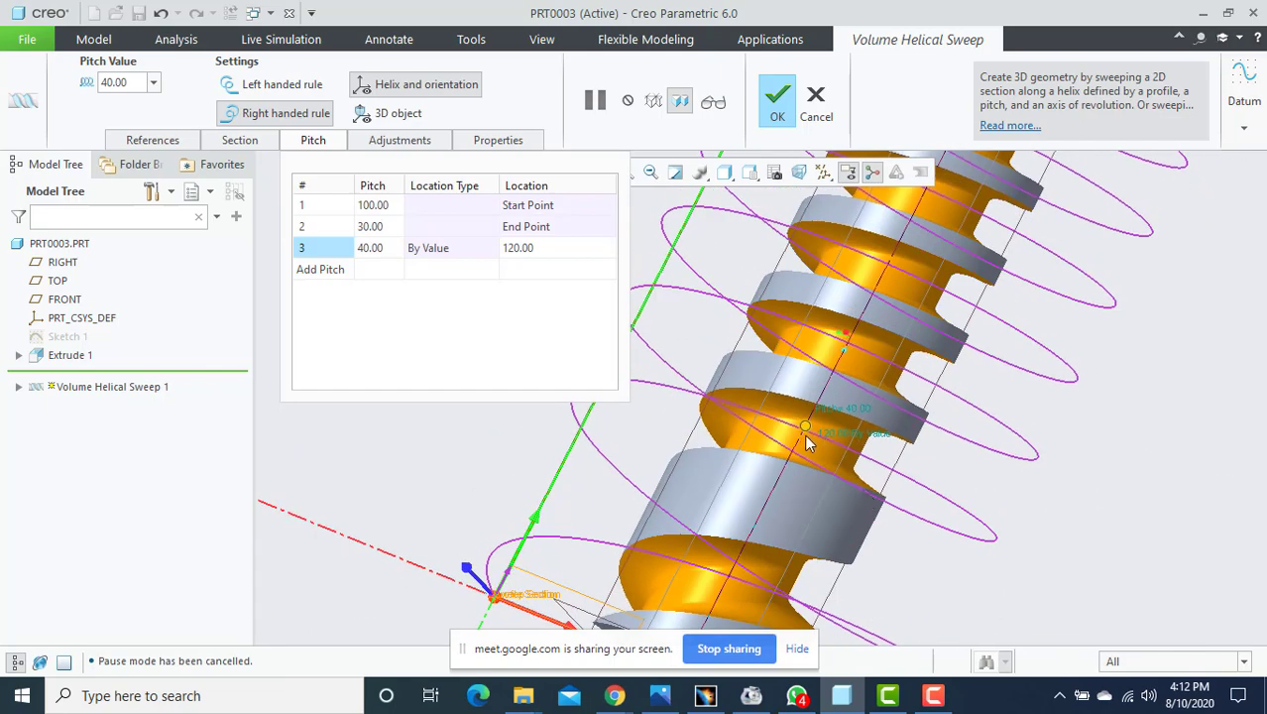
scroll(803, 436, up, 3)
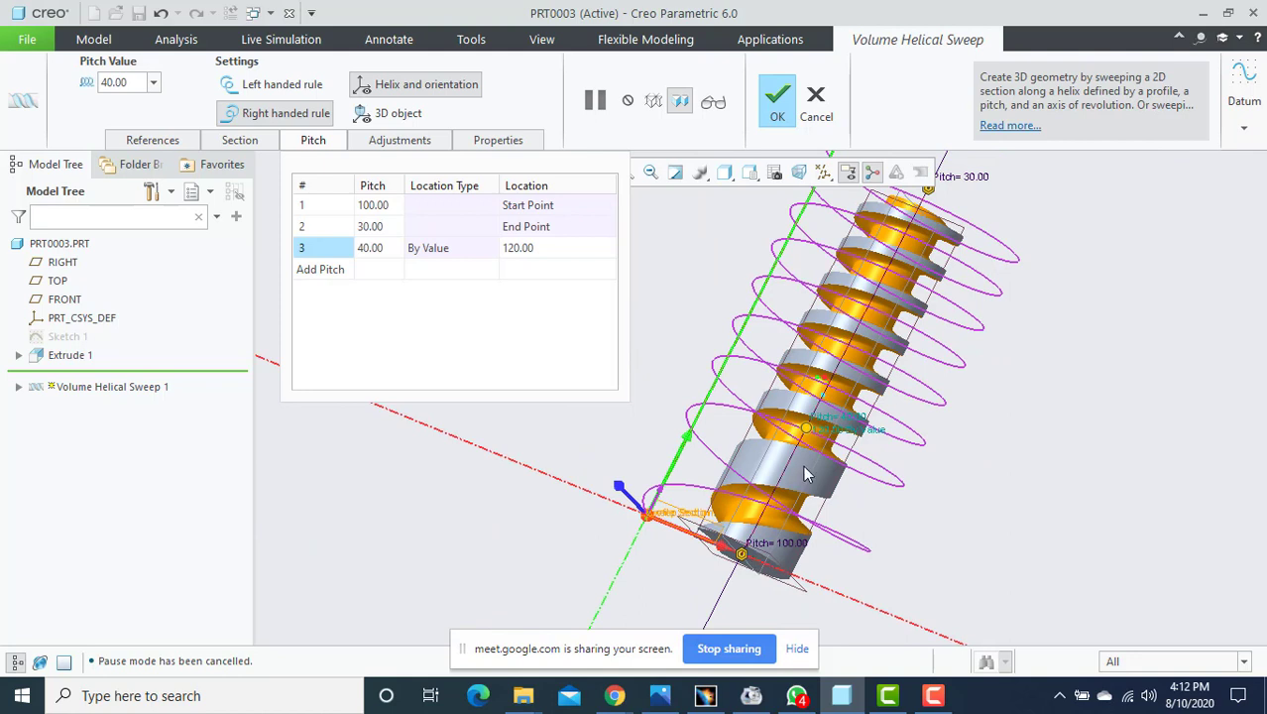
drag(807, 434, 817, 405)
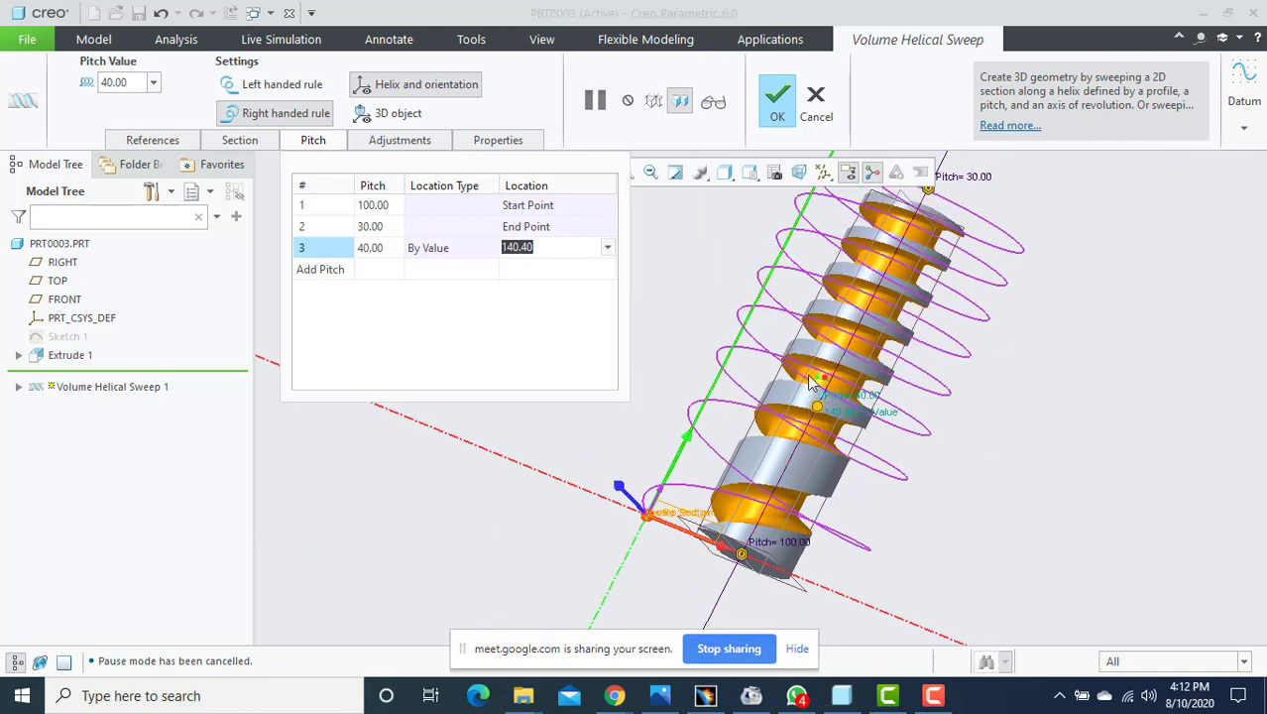
click(779, 111)
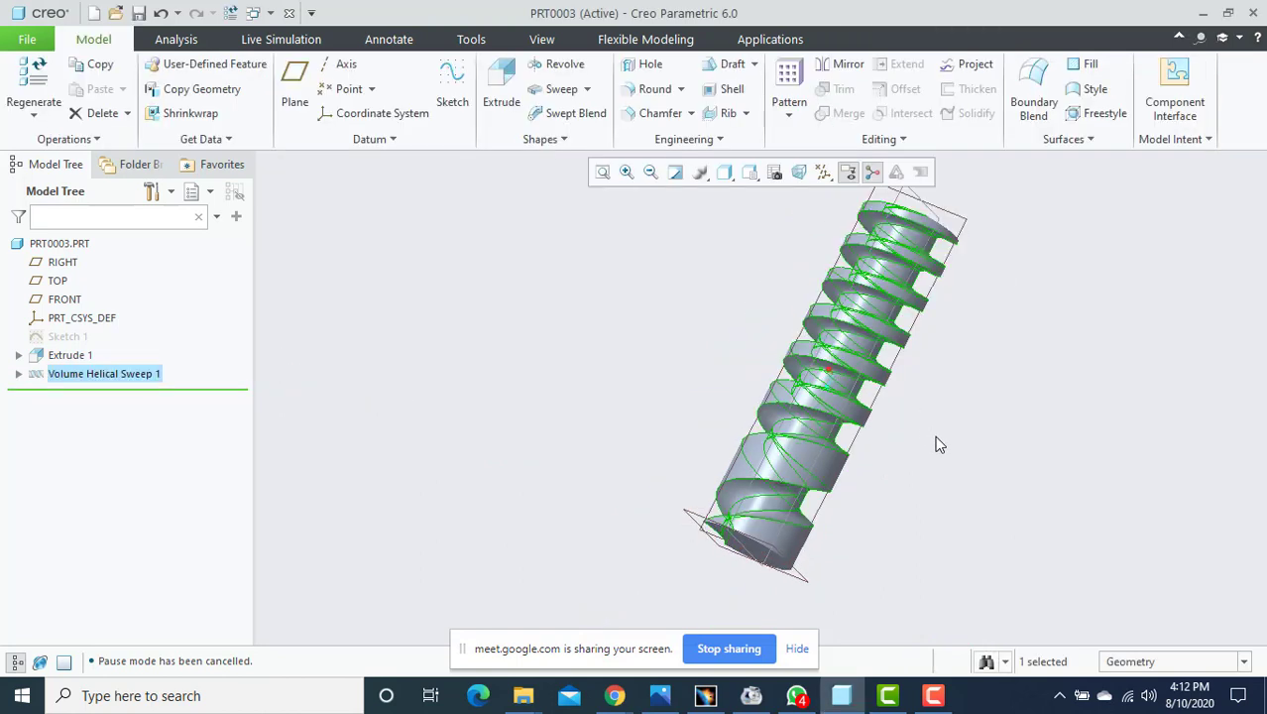
middle_drag(936, 444, 634, 426)
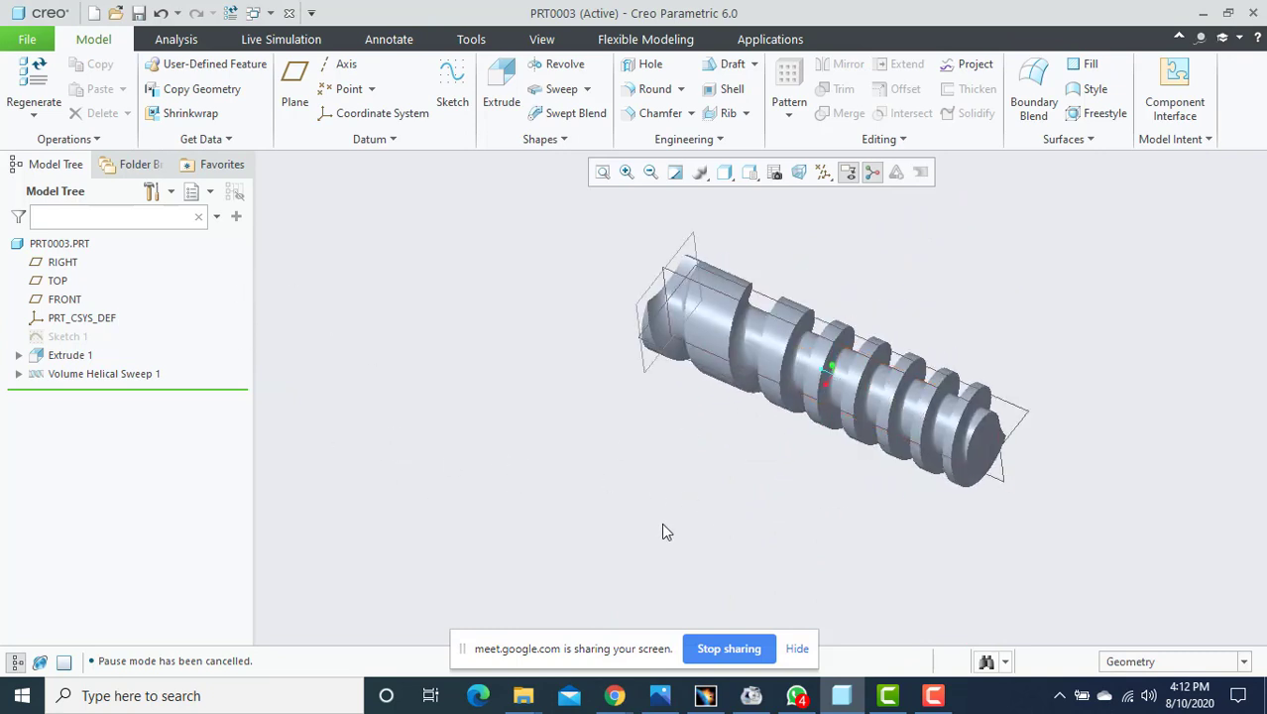
middle_drag(664, 527, 667, 462)
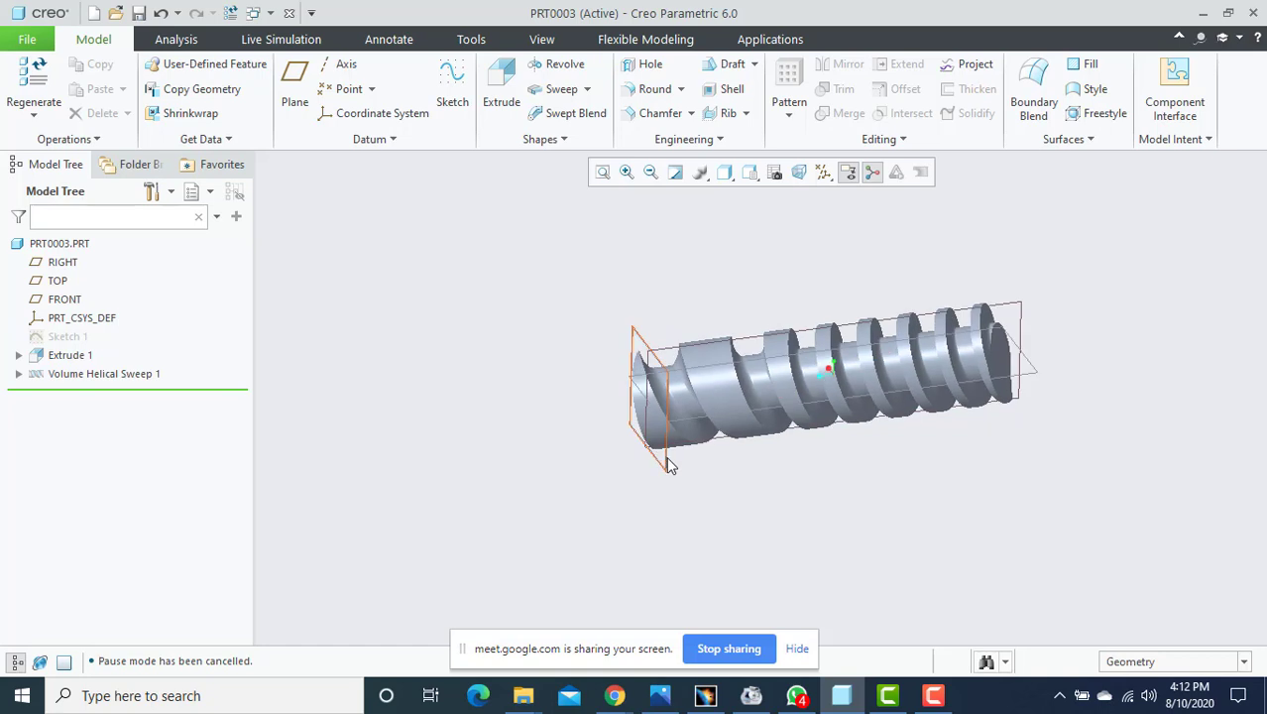
click(668, 462)
click(803, 448)
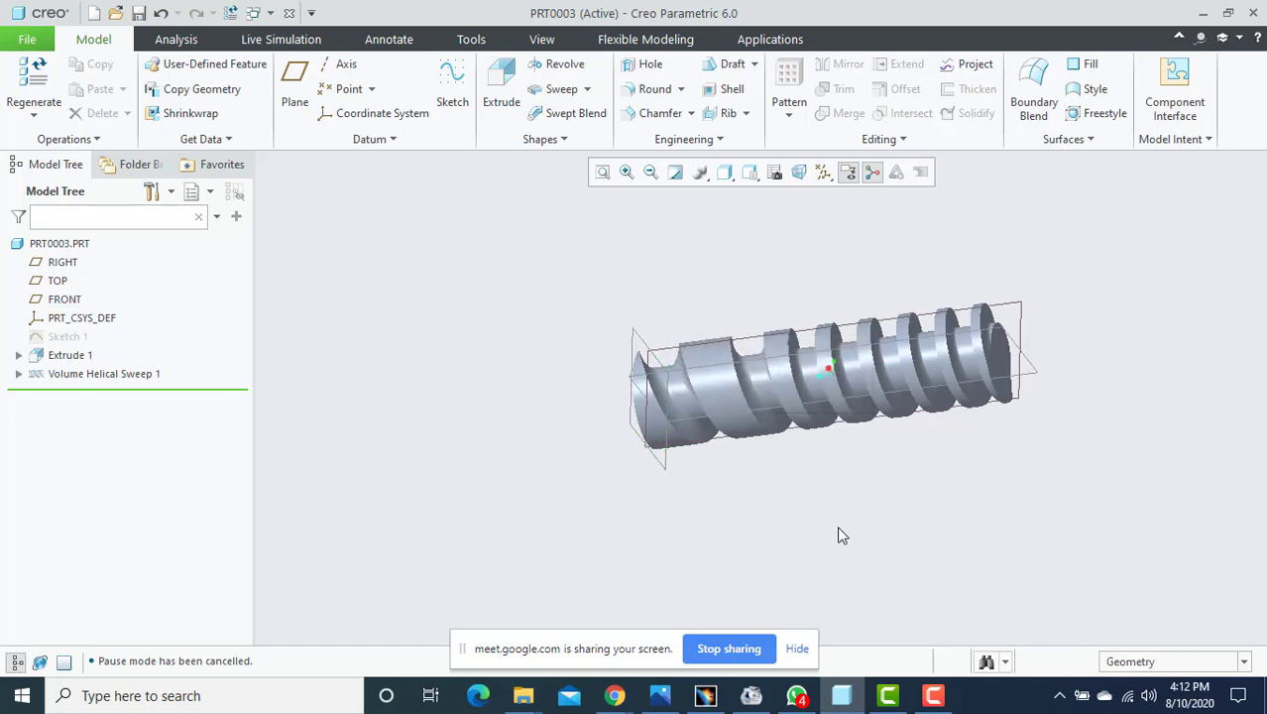